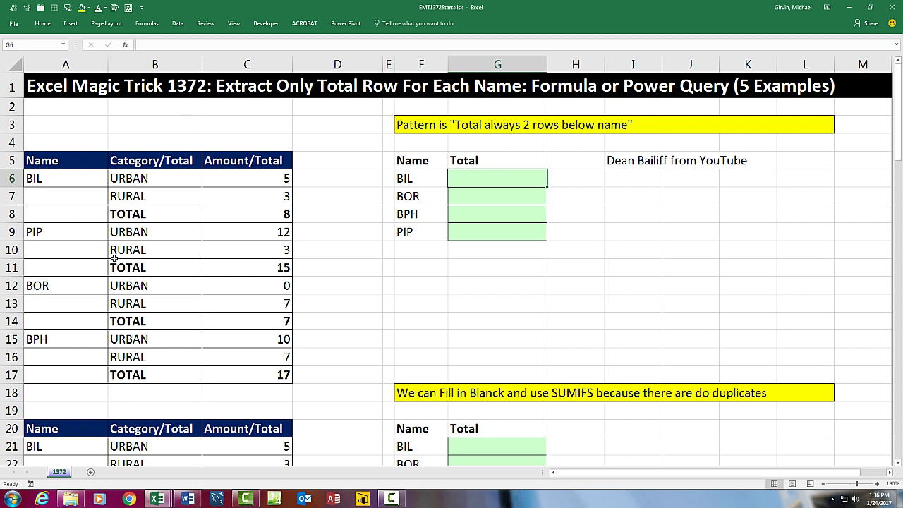
Examine where each name's TOTAL row and amount sit in the first table and which Total cells G6:G9 need filling
left_click(70, 182)
left_click(179, 212)
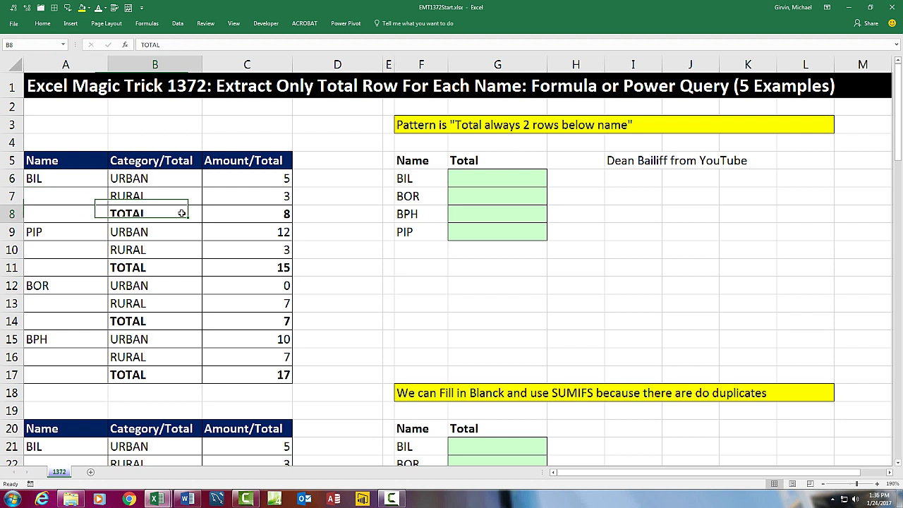
left_click(270, 217)
left_click(476, 176)
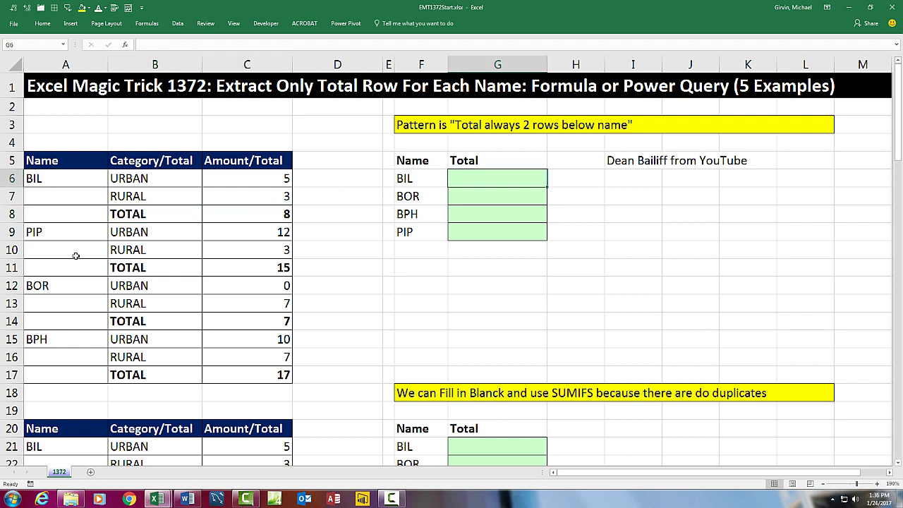
left_click(151, 271)
left_click(251, 269)
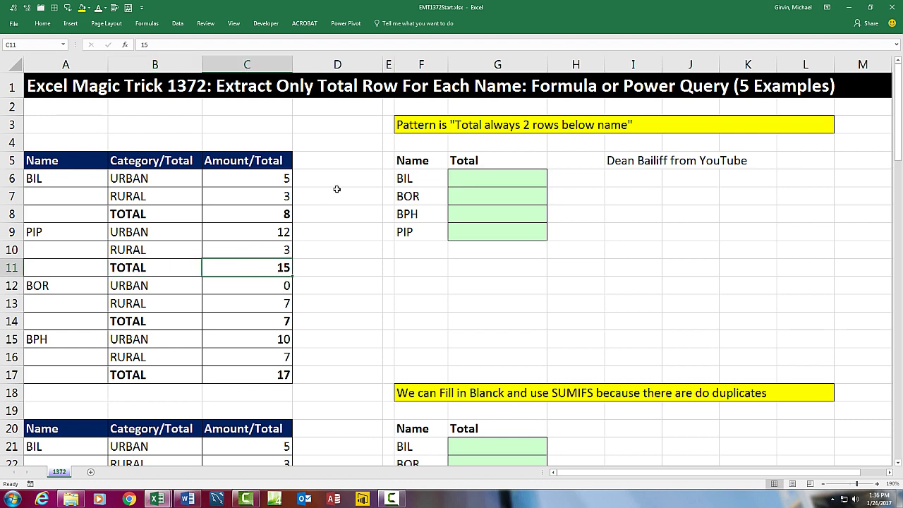
left_click(483, 174)
left_click(484, 199)
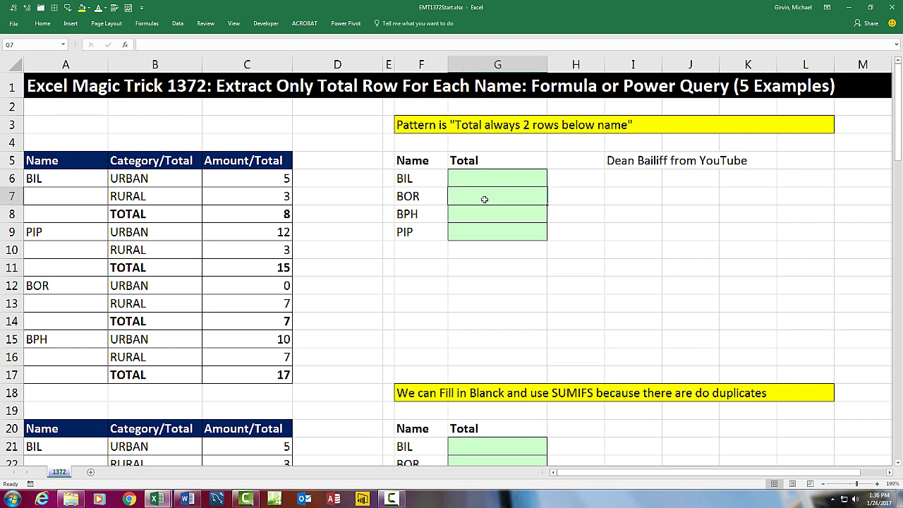
left_click(486, 232)
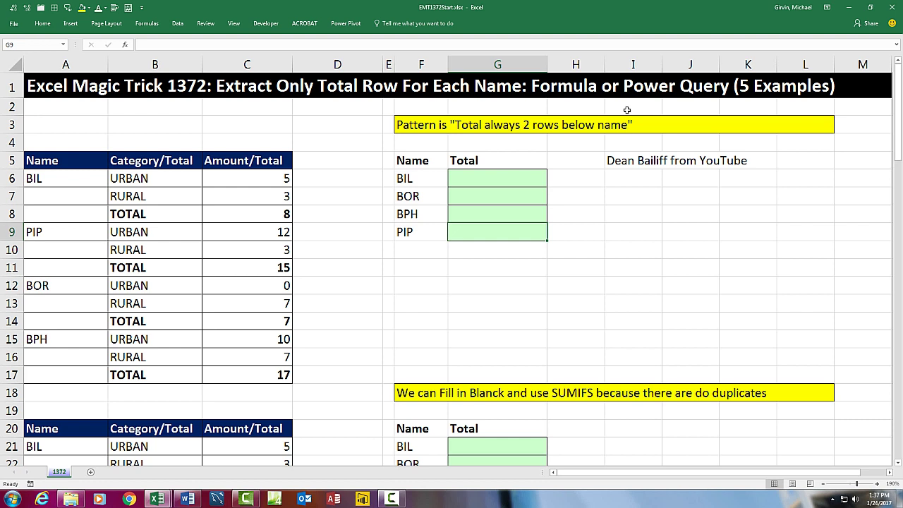
Enter =MATCH(F6,$A$6:$A$17,0) in G6 and fill it down to G9
left_click(487, 174)
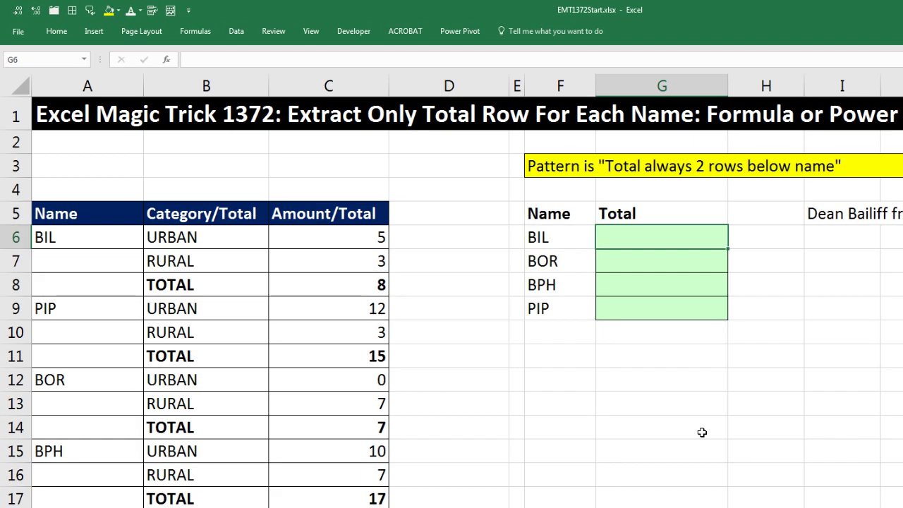
type("=ma")
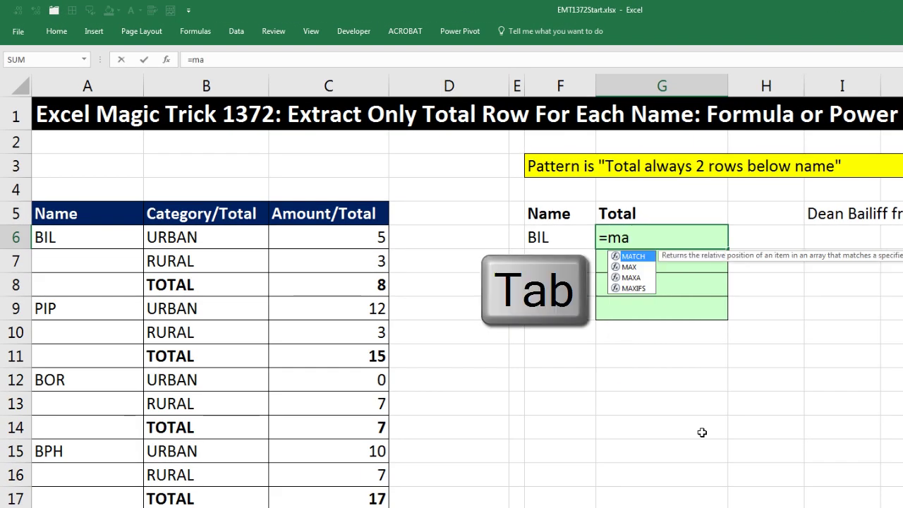
key("Tab")
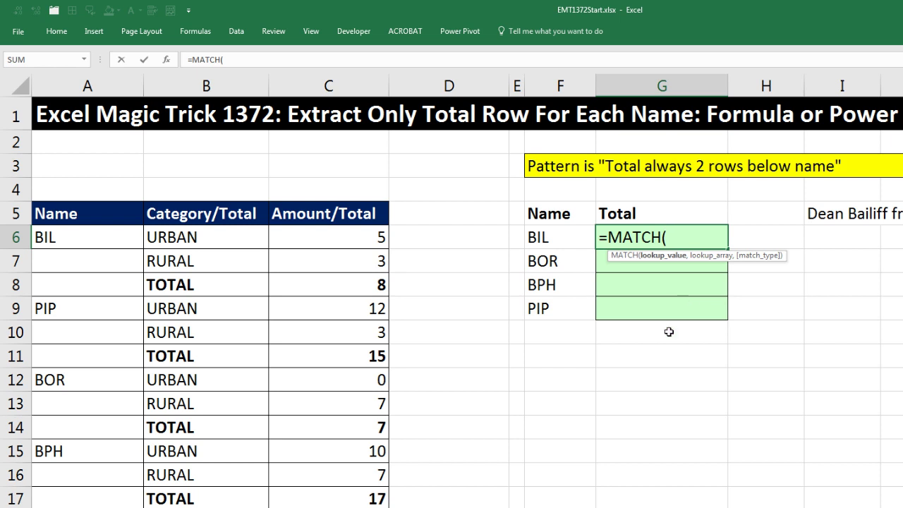
left_click(554, 240)
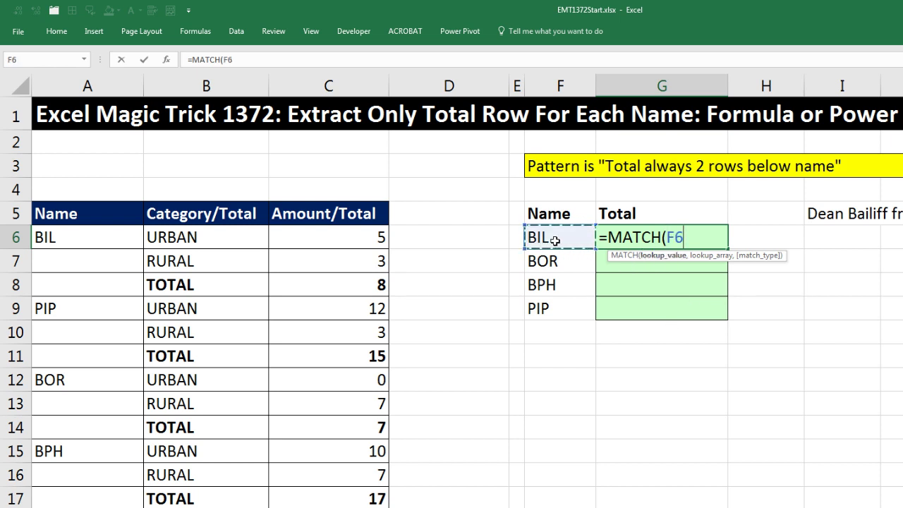
type(",")
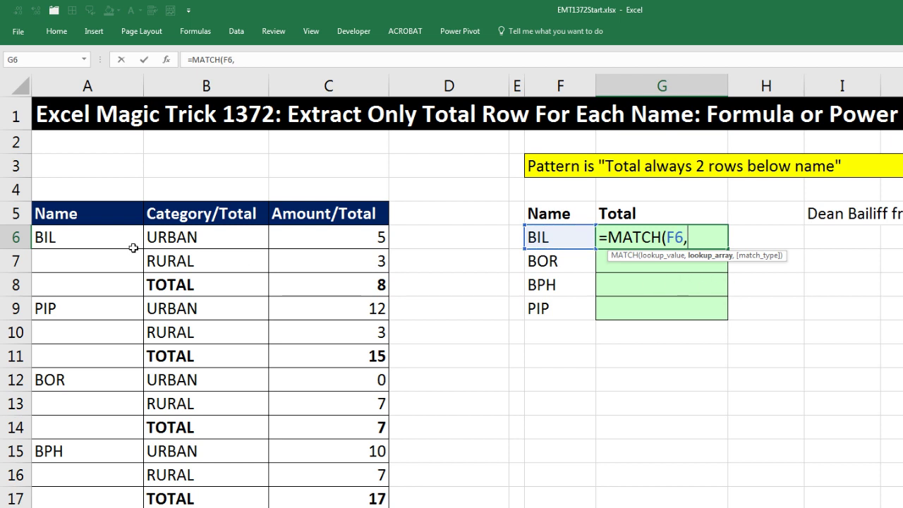
left_click_drag(95, 233, 94, 504)
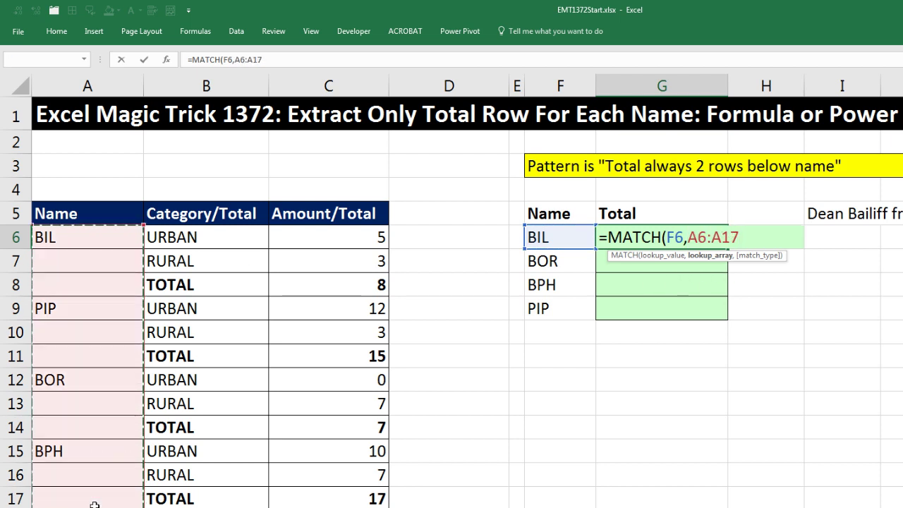
key("F4")
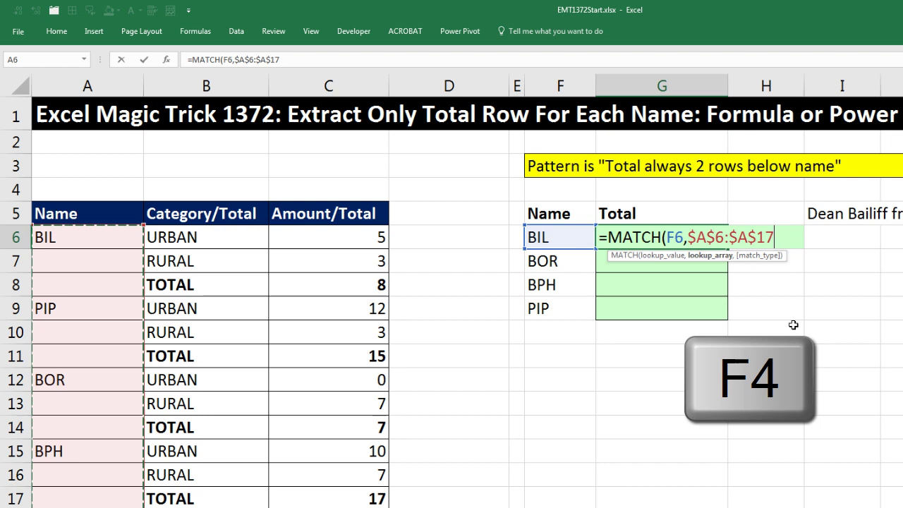
type(",")
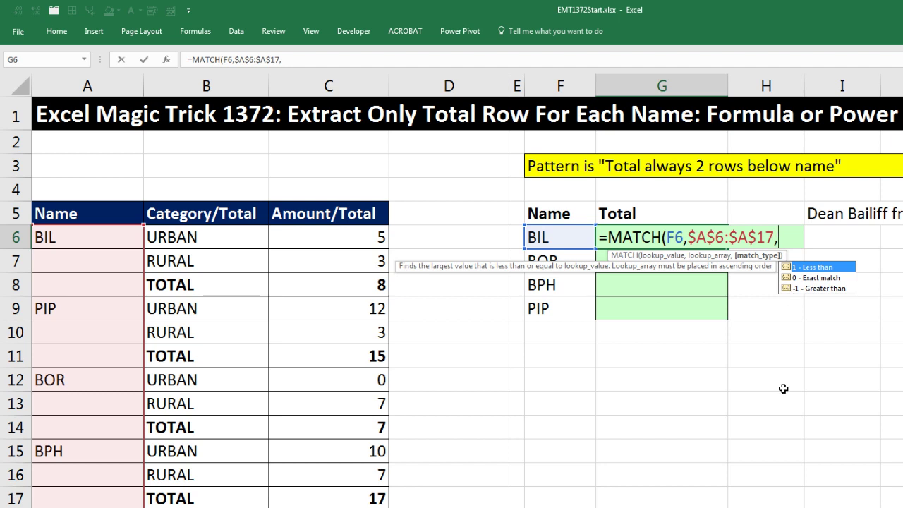
type("0)")
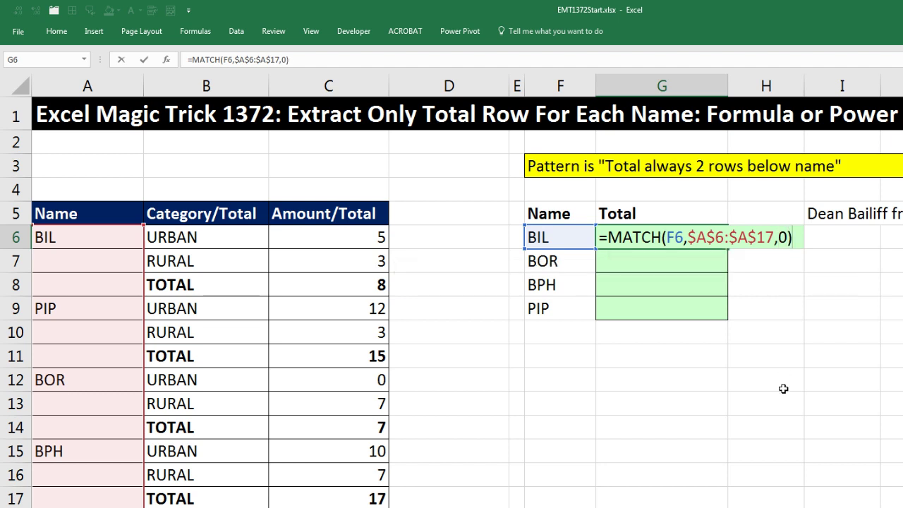
key("ctrl+Return")
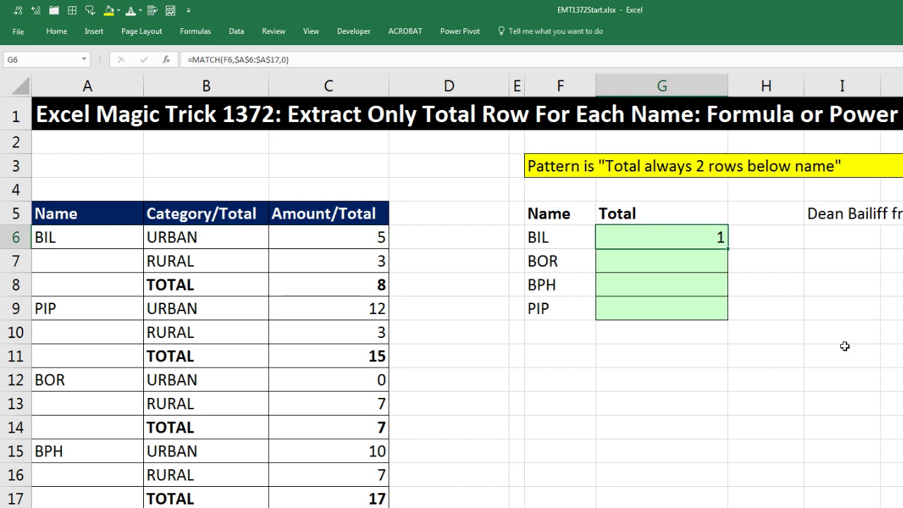
left_click_drag(728, 249, 727, 327)
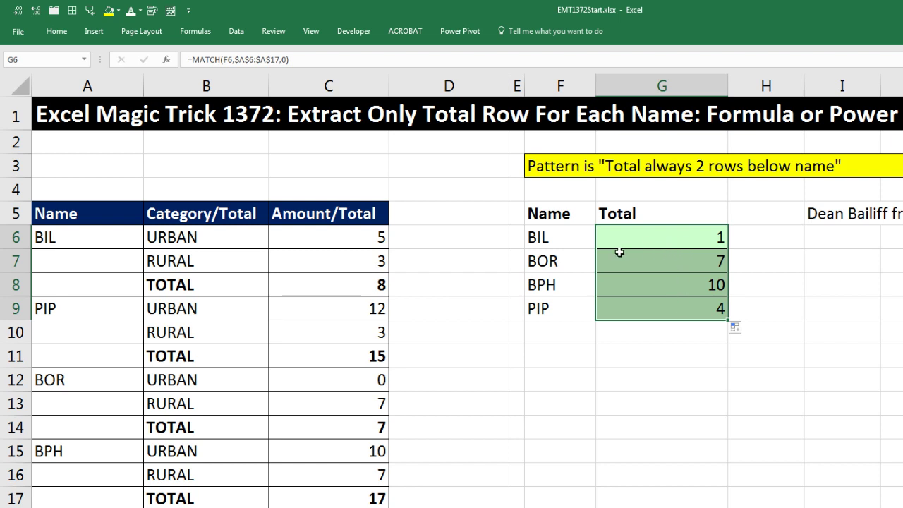
Add +2 to the end of the MATCH formula throughout G6:G9
key("F2")
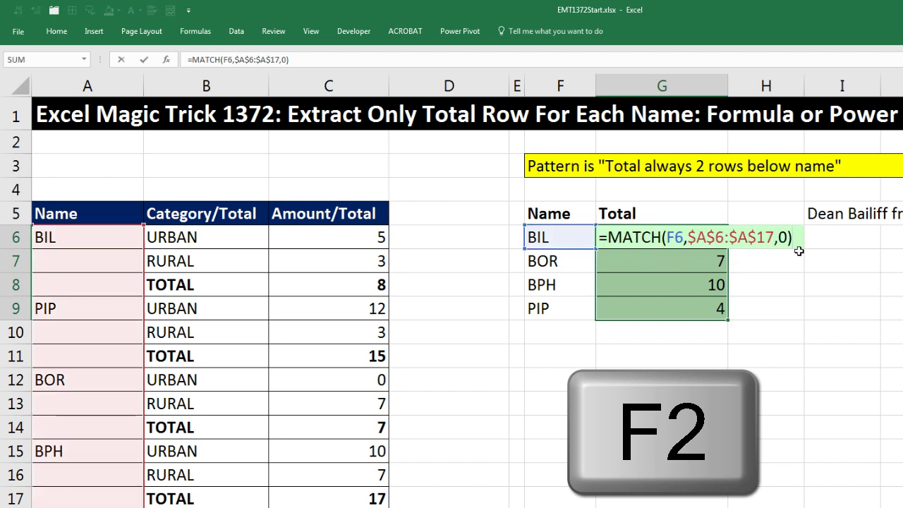
type("+2")
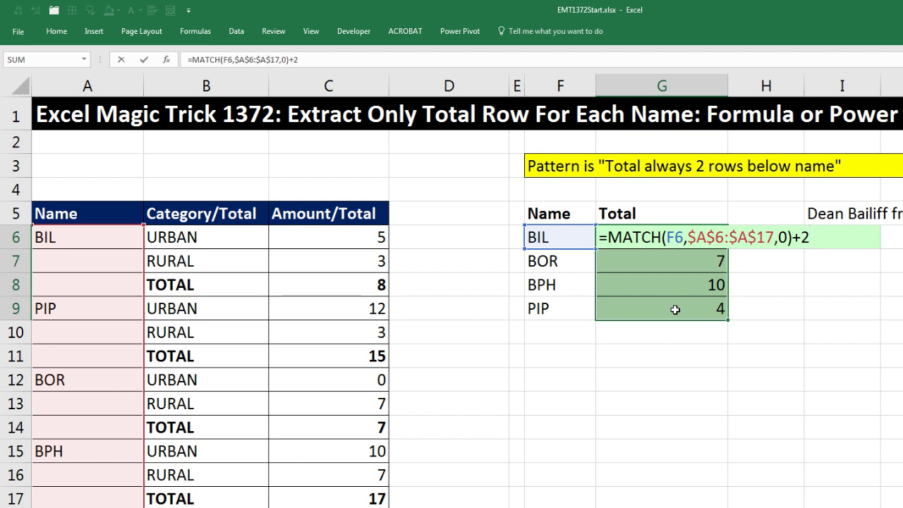
key("ctrl+Return")
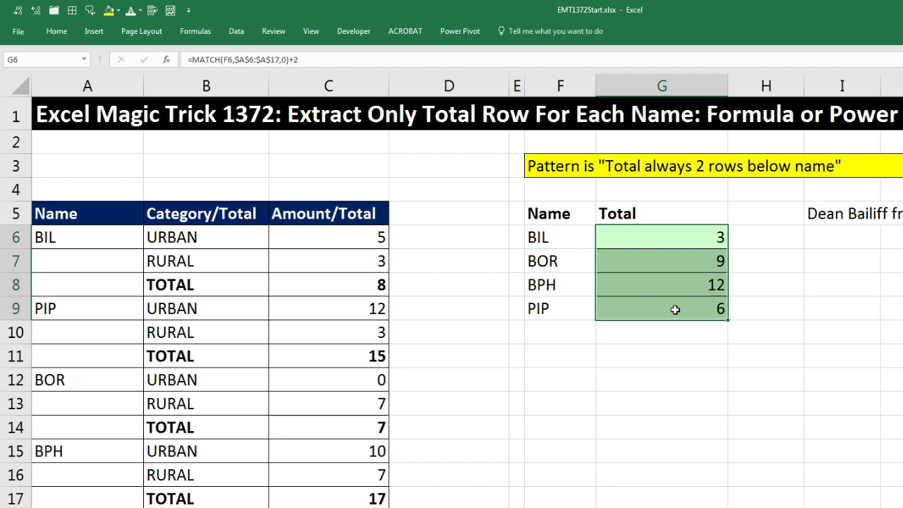
Wrap the formula in INDEX over the amounts, making it =INDEX($C$6:$C$17,MATCH(F6,$A$6:$A$17,0)+2) throughout G6:G9
key("F2")
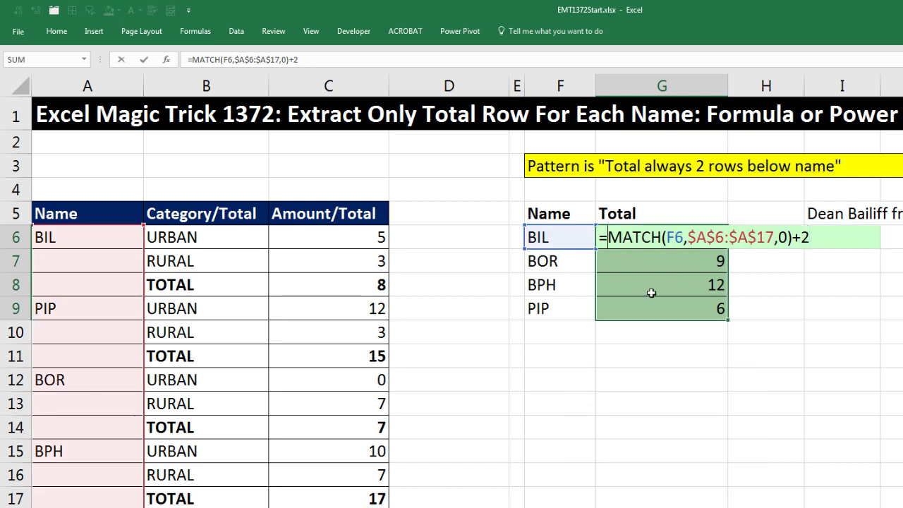
type("in")
key("Tab")
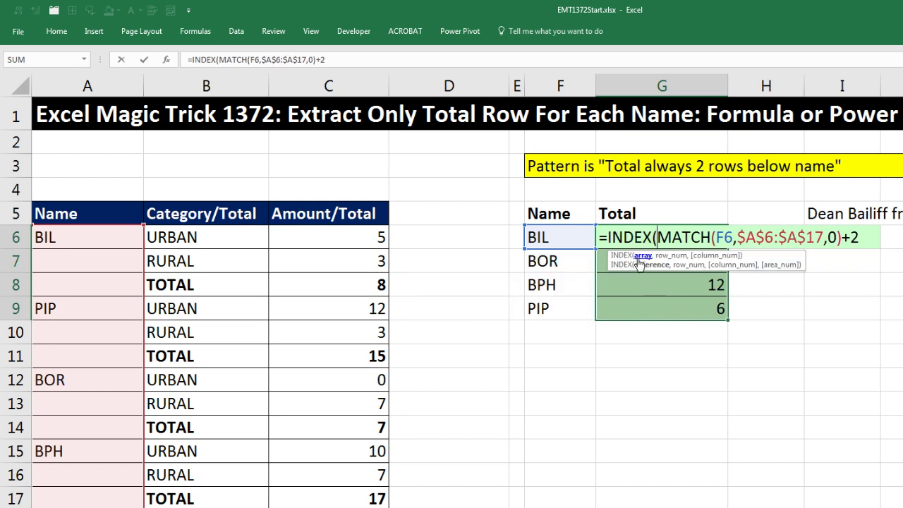
left_click_drag(337, 237, 336, 492)
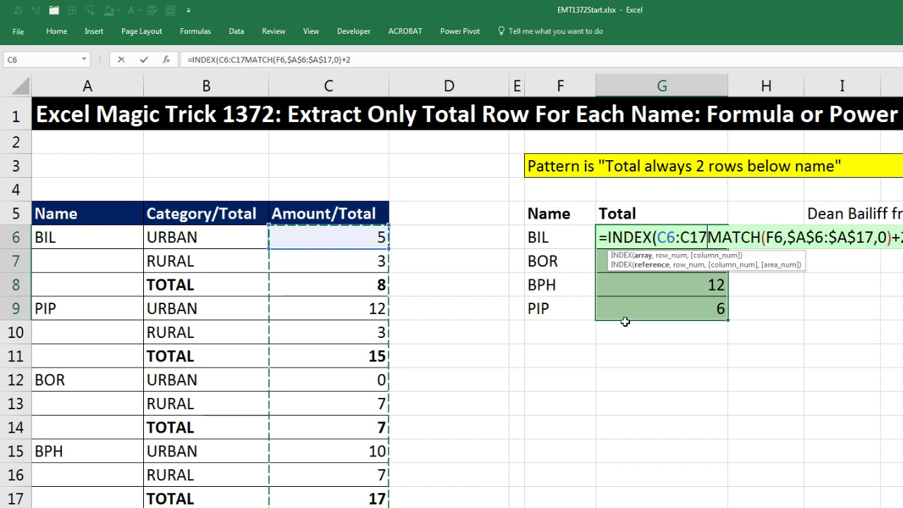
key("F4")
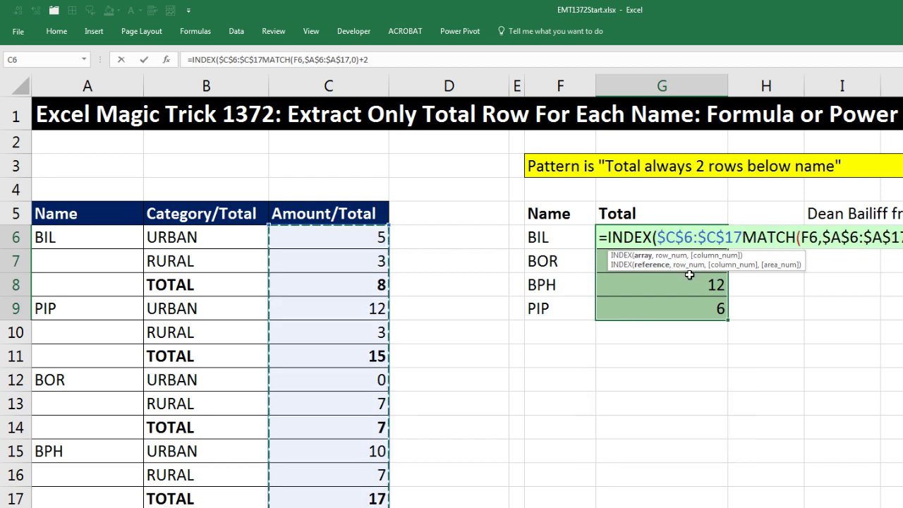
type(",")
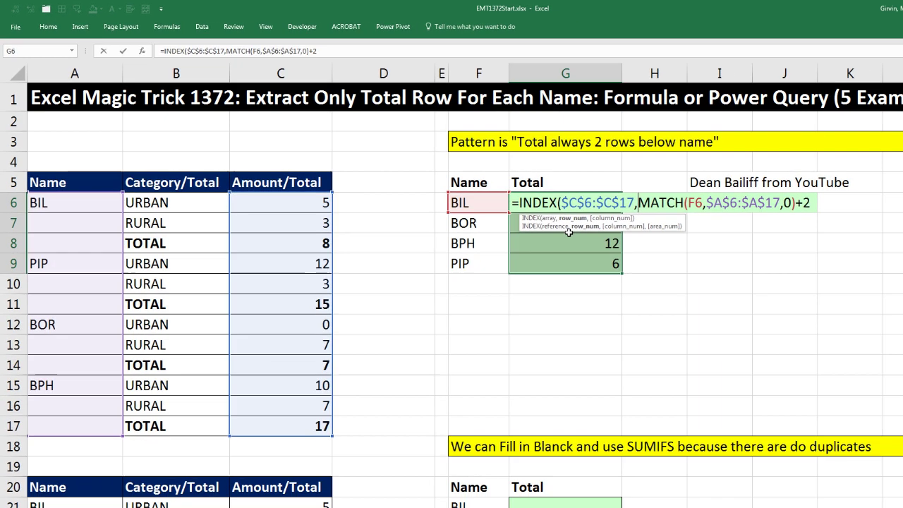
left_click(643, 256)
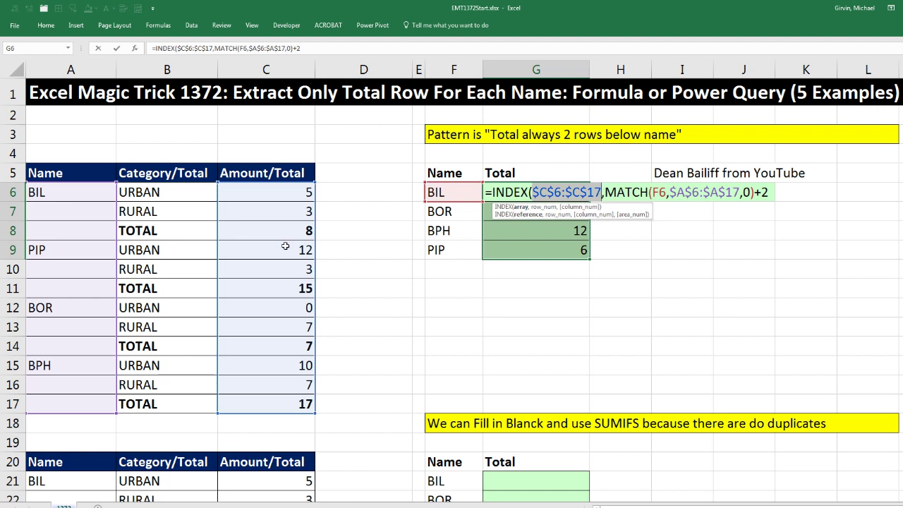
left_click(546, 208)
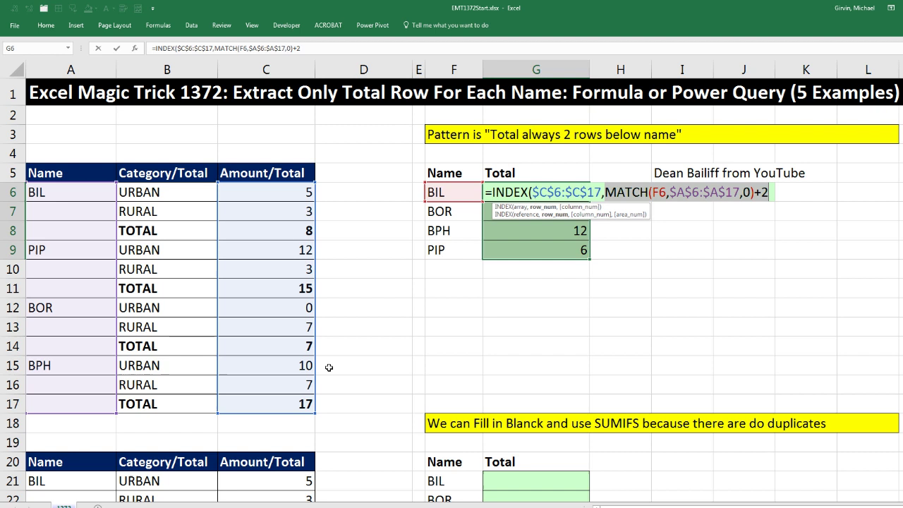
left_click(774, 192)
left_click(543, 208)
left_click(770, 195)
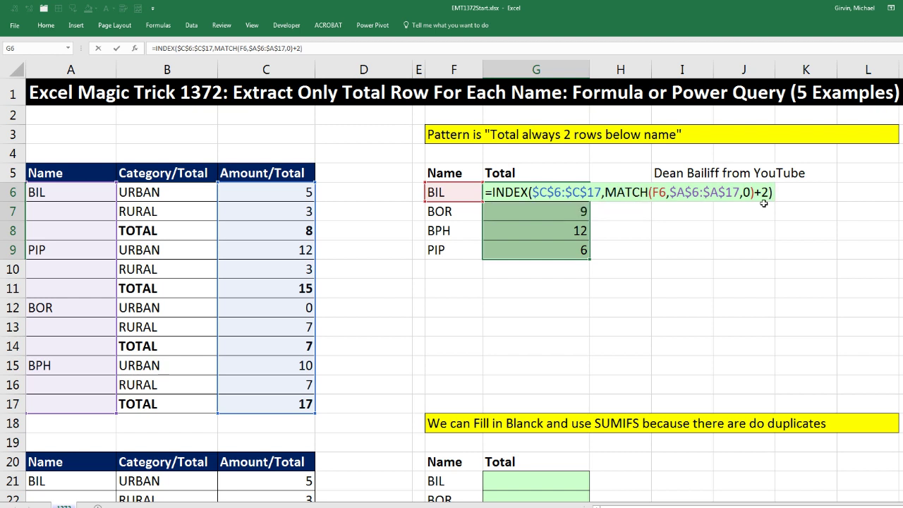
key("ctrl+Return")
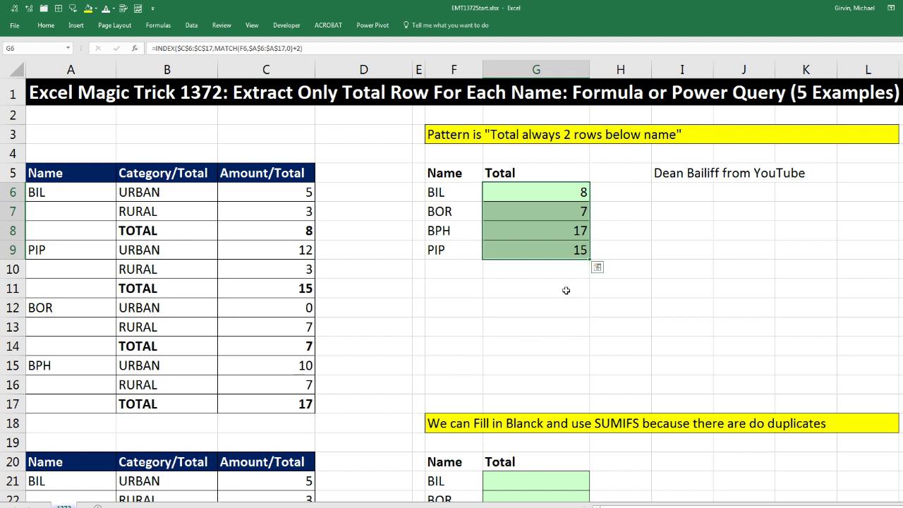
Examine the blank Name cells beneath each name in the second table, rows 21 to 35
scroll(611, 330, "down", 4)
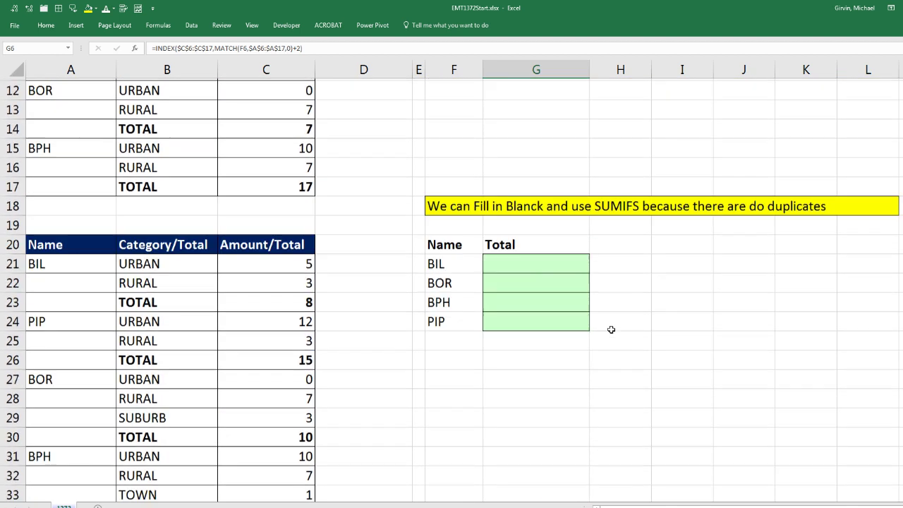
scroll(611, 329, "down", 1)
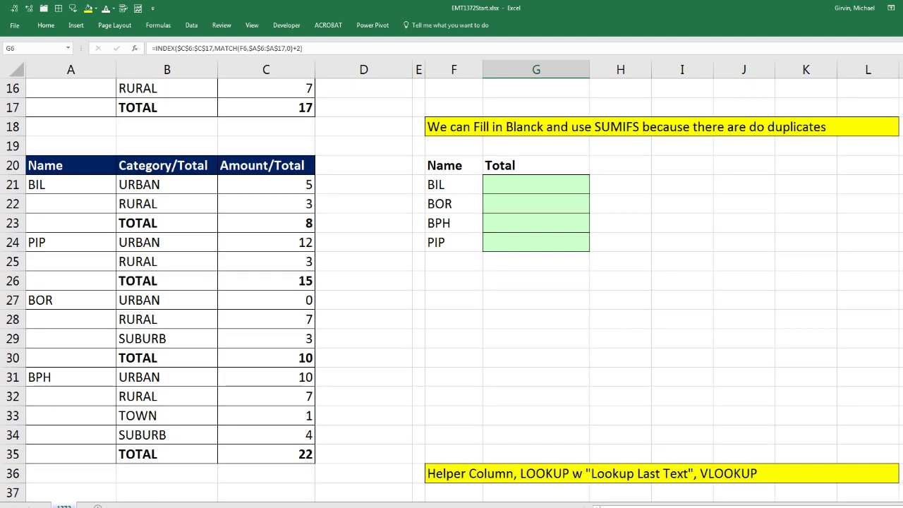
scroll(72, 146, "down", 1)
left_click(72, 146)
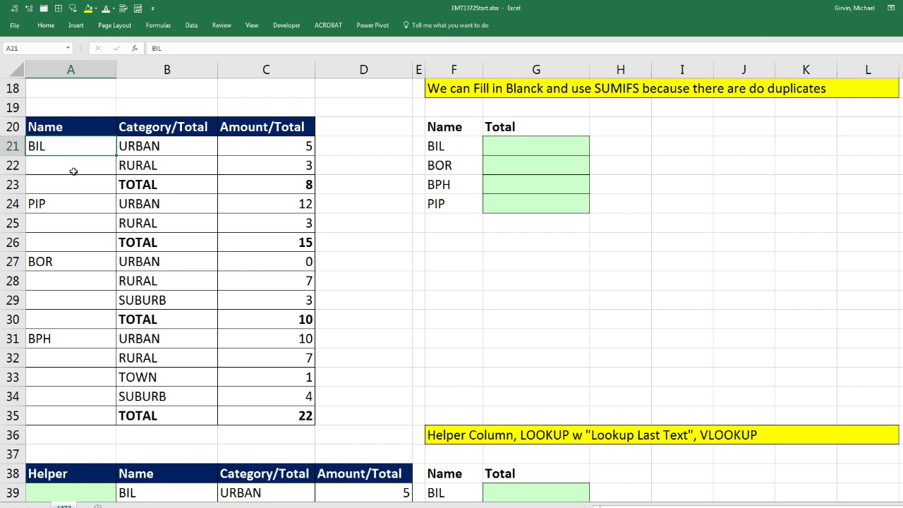
left_click_drag(68, 165, 68, 182)
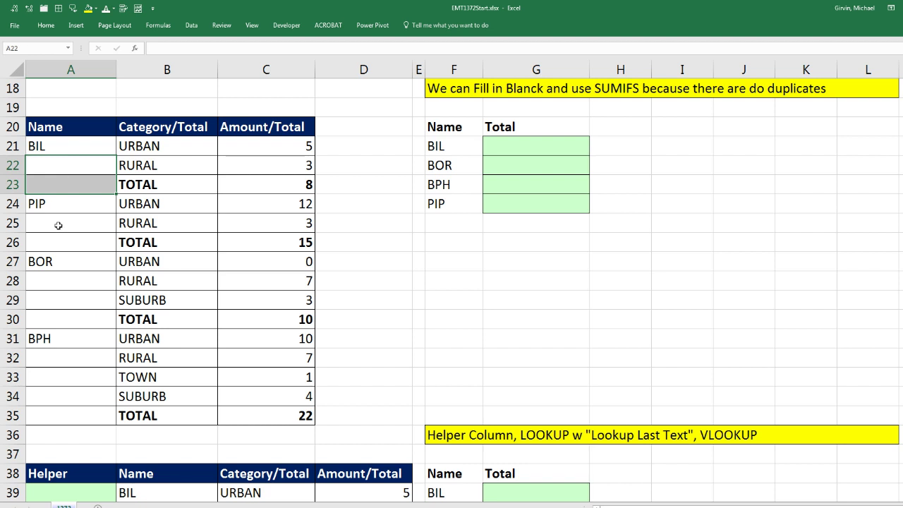
left_click_drag(58, 225, 60, 240)
left_click(64, 280)
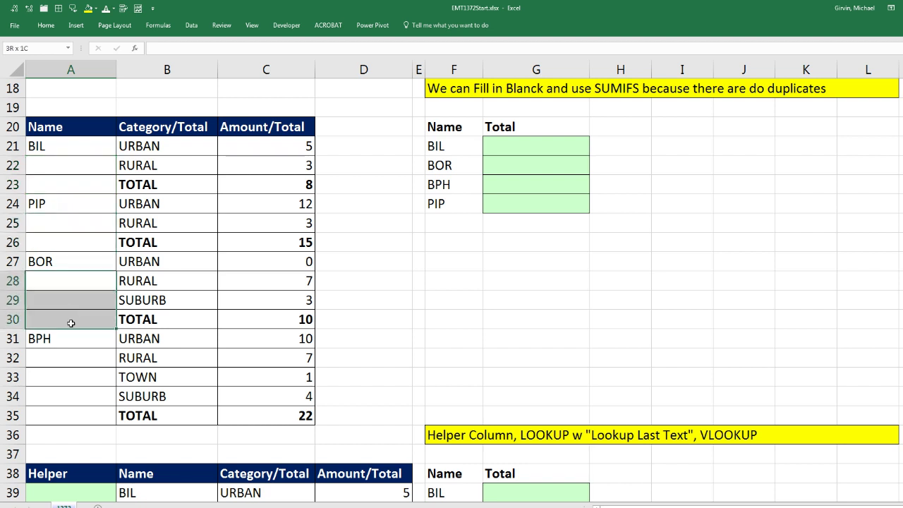
left_click_drag(71, 323, 72, 325)
Select the second table's Name cells A21:A35
left_click_drag(63, 145, 76, 414)
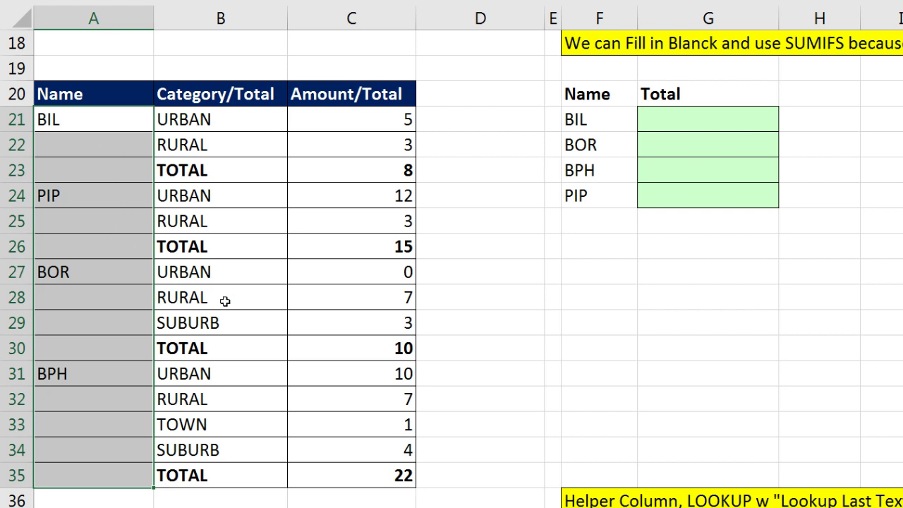
key("F5")
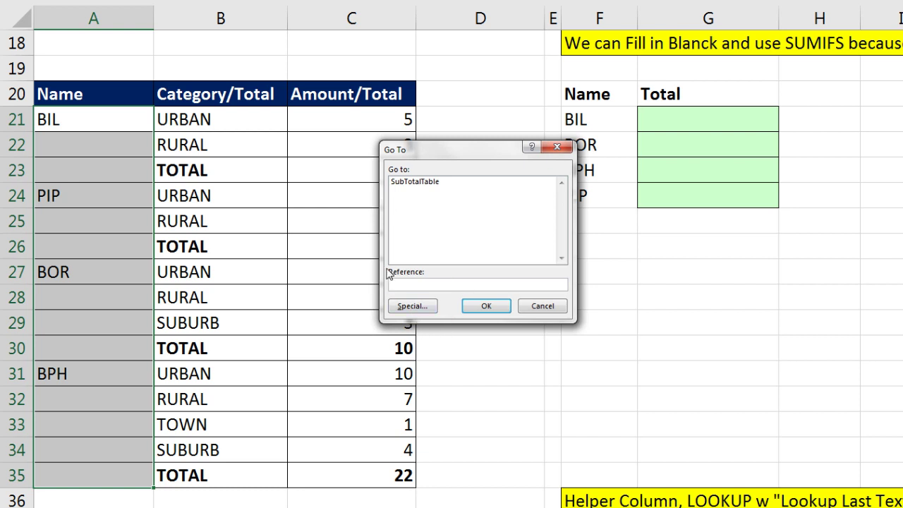
left_click(413, 308)
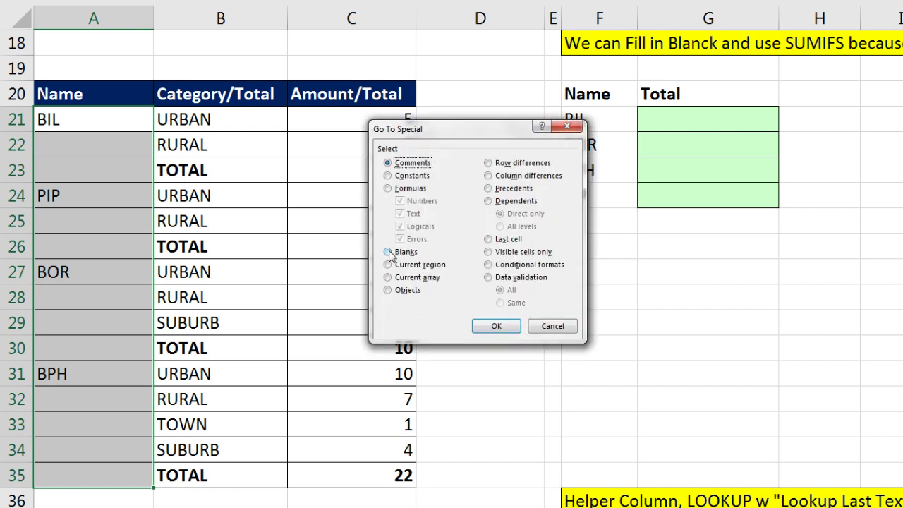
key("Escape")
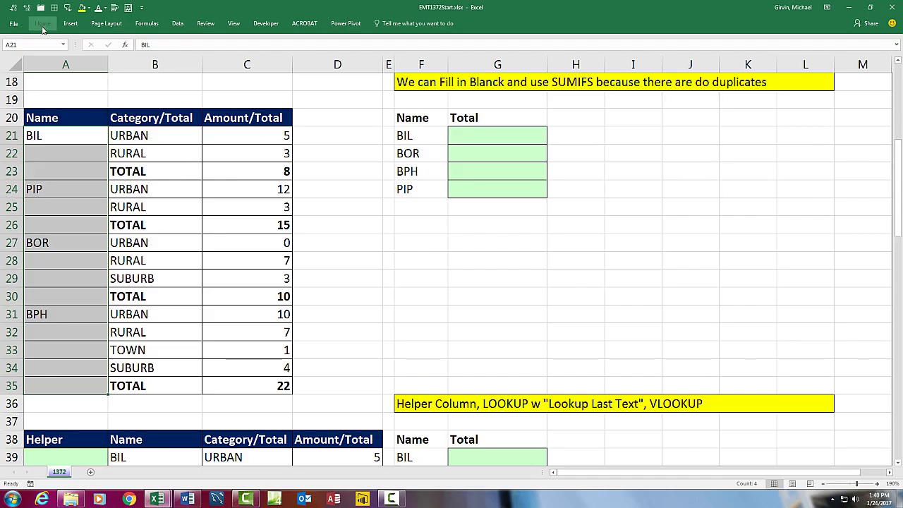
Select only the blank cells within A21:A35 with Go To Special and fill them all with the relative formula =A21
left_click(42, 24)
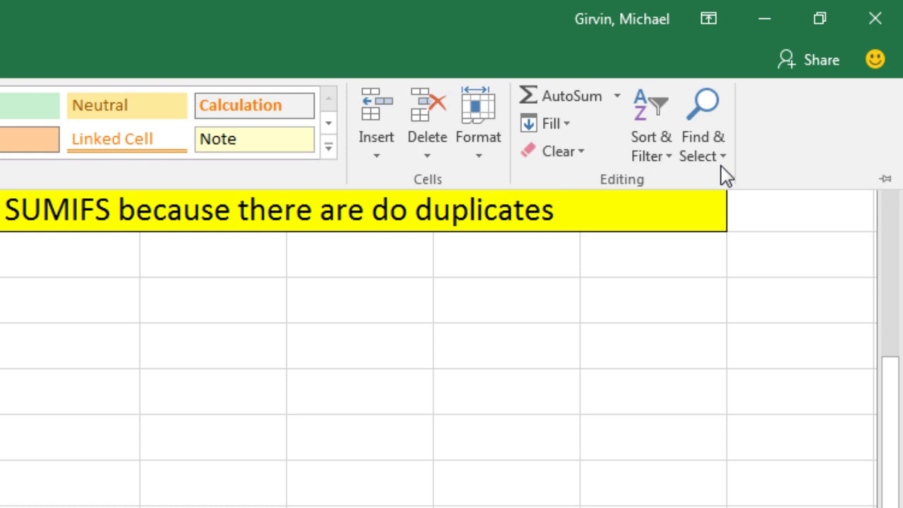
left_click(722, 155)
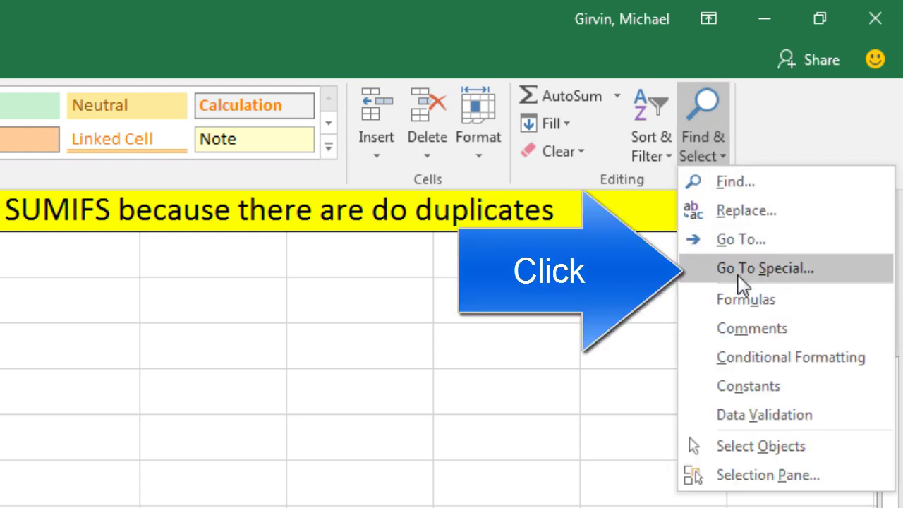
left_click(738, 275)
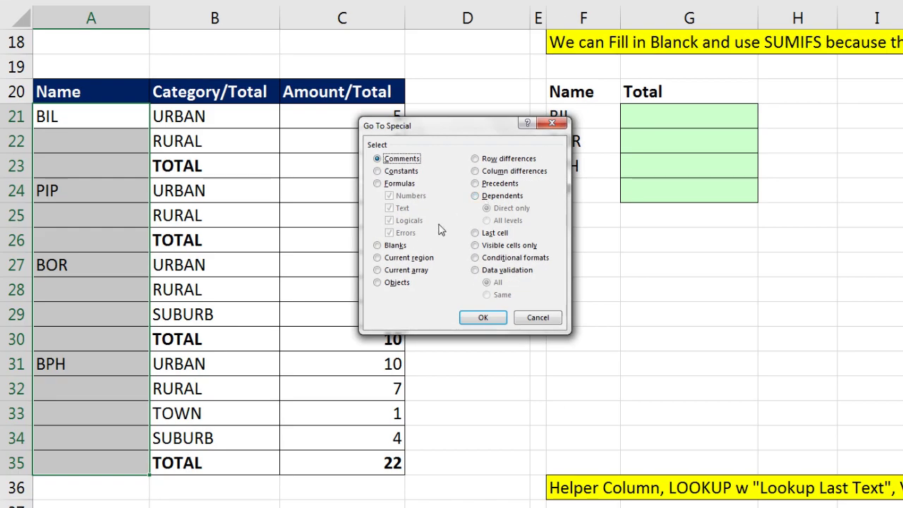
left_click(380, 249)
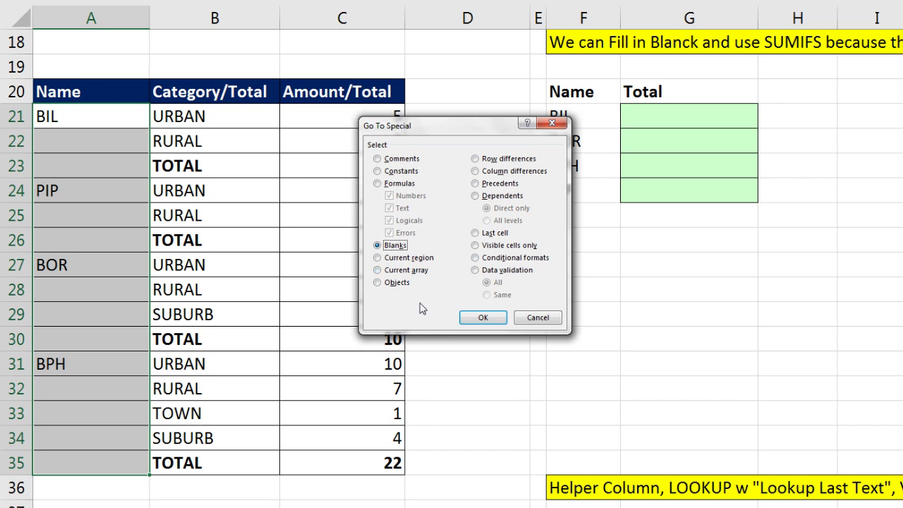
left_click(482, 318)
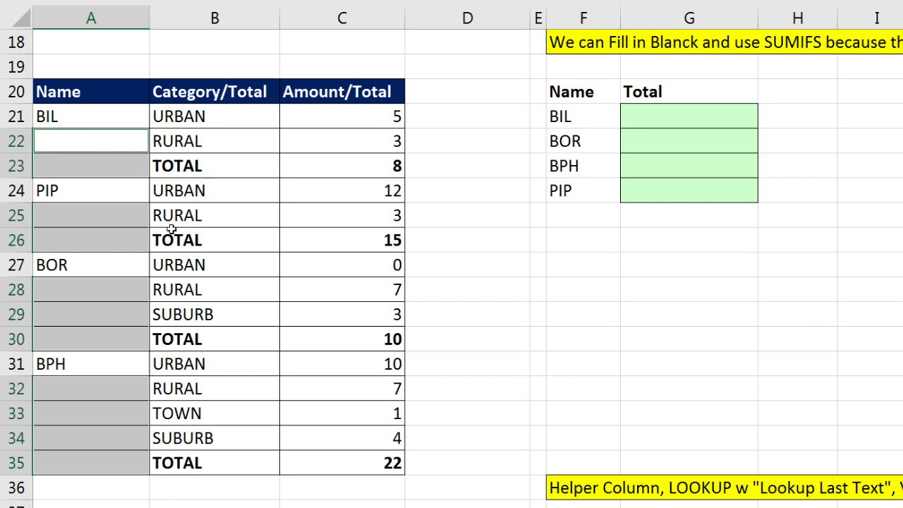
type("=")
key("Up")
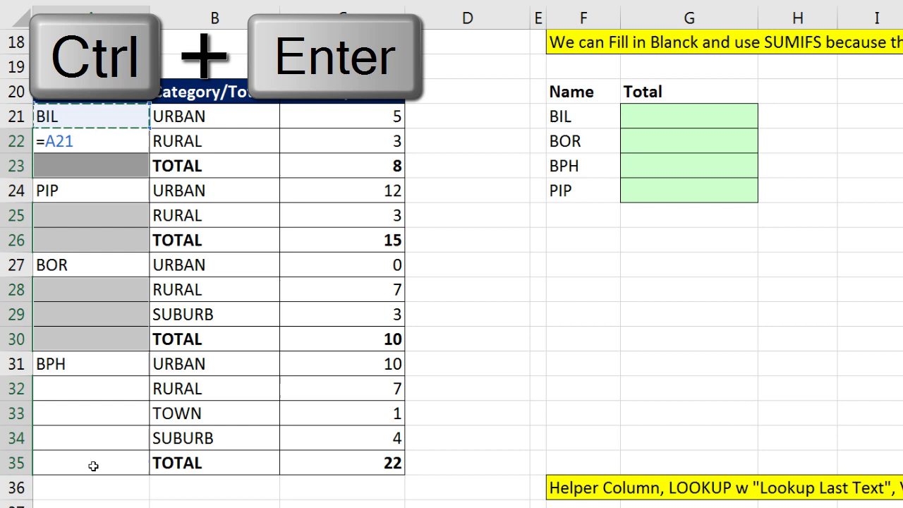
key("ctrl+Return")
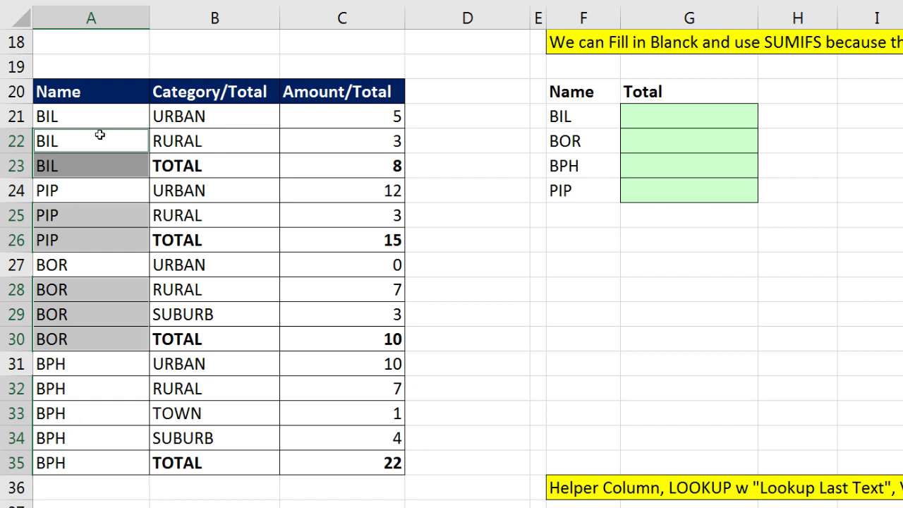
Examine the filled names beside the TOTAL labels in rows 23 and 26
left_click(103, 164)
left_click(176, 165)
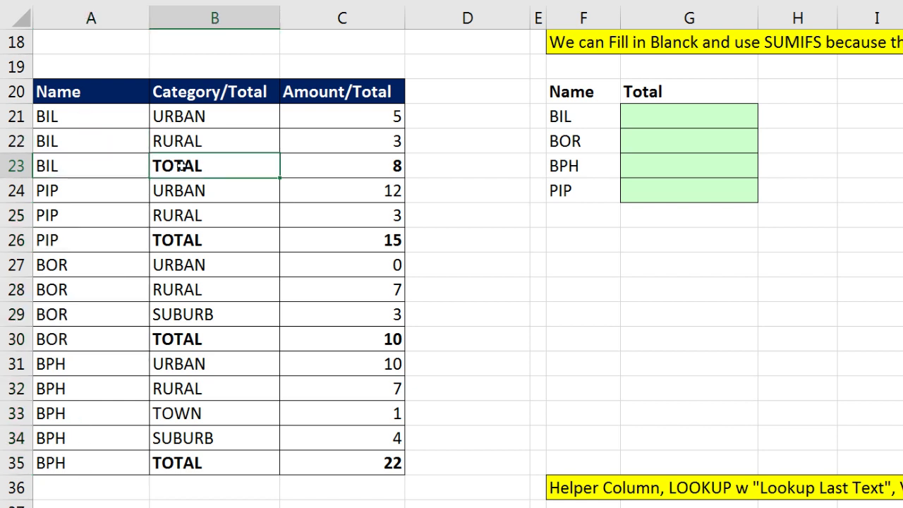
left_click(105, 243)
left_click(181, 241)
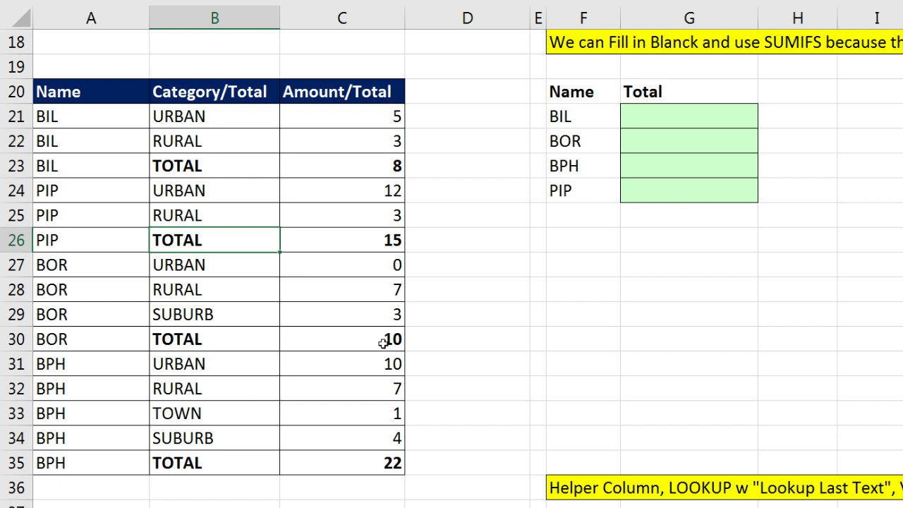
left_click(113, 243)
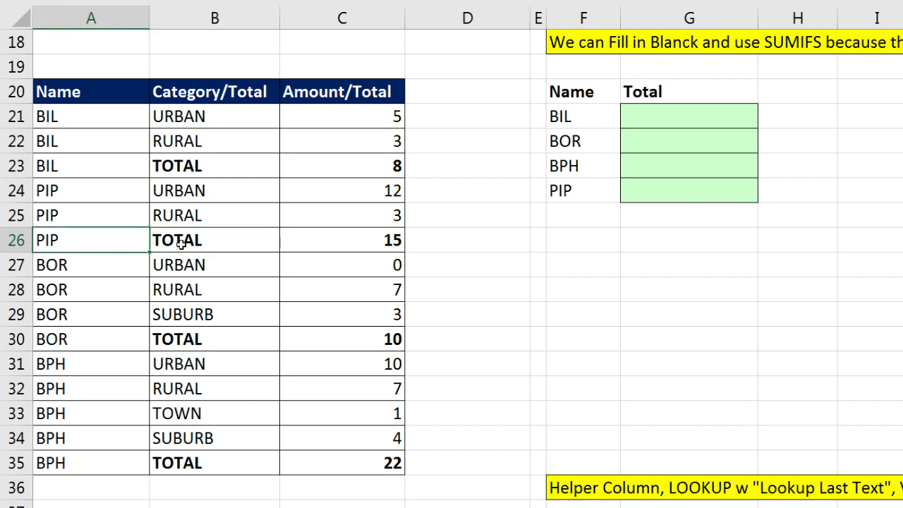
left_click(177, 240)
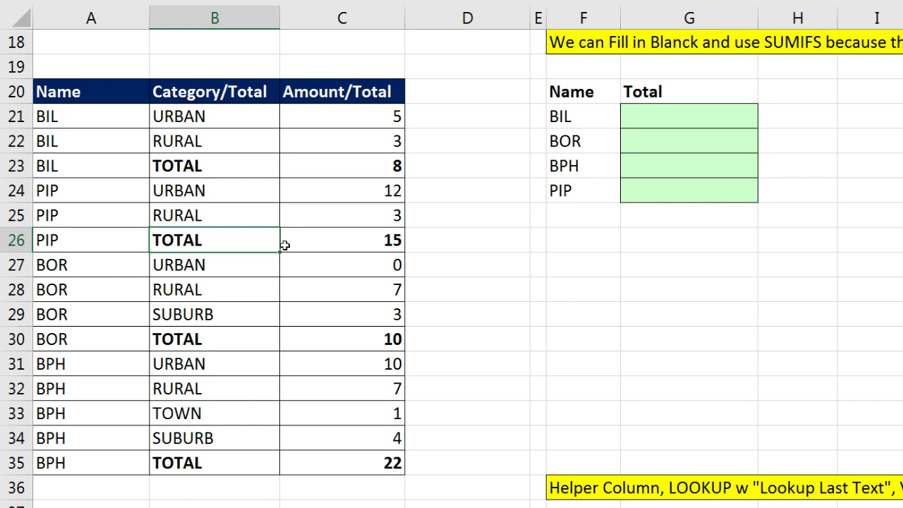
Start a SUMIFS formula in G21 with the absolute sum range $C$21:$C$35
left_click(659, 117)
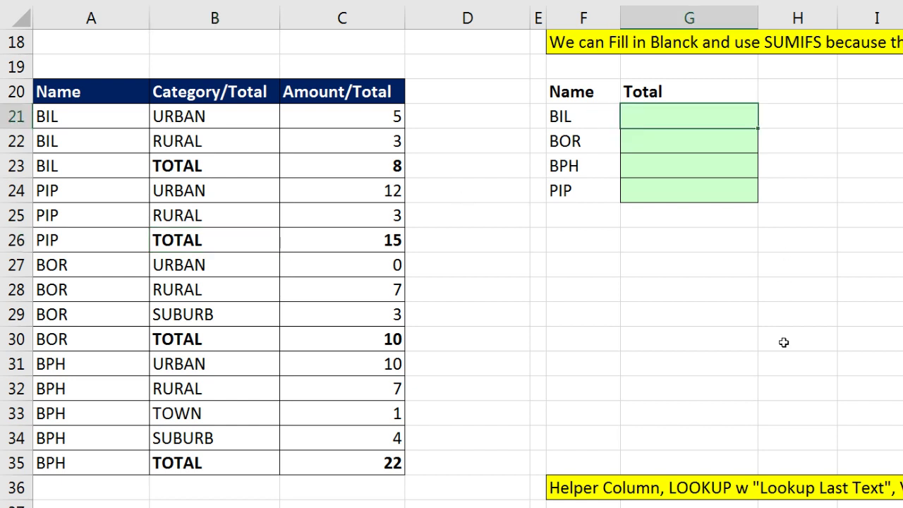
type("=sumifs")
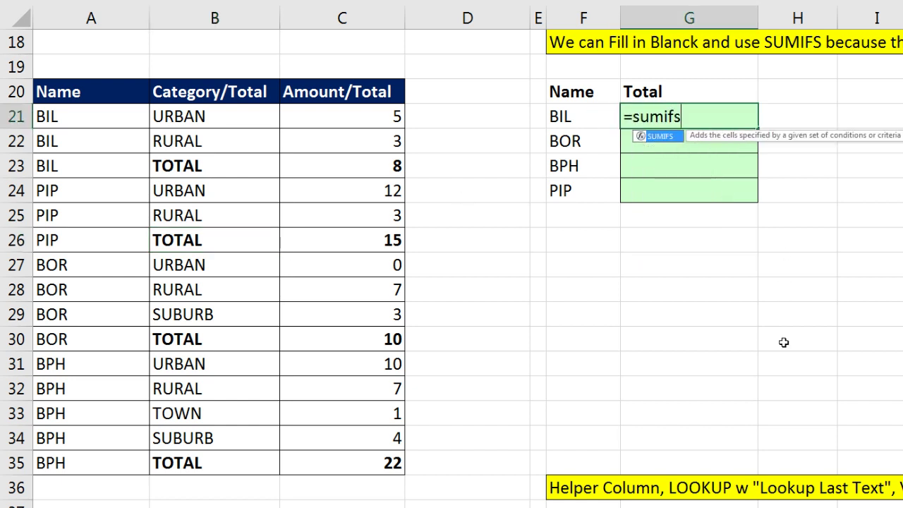
key("Tab")
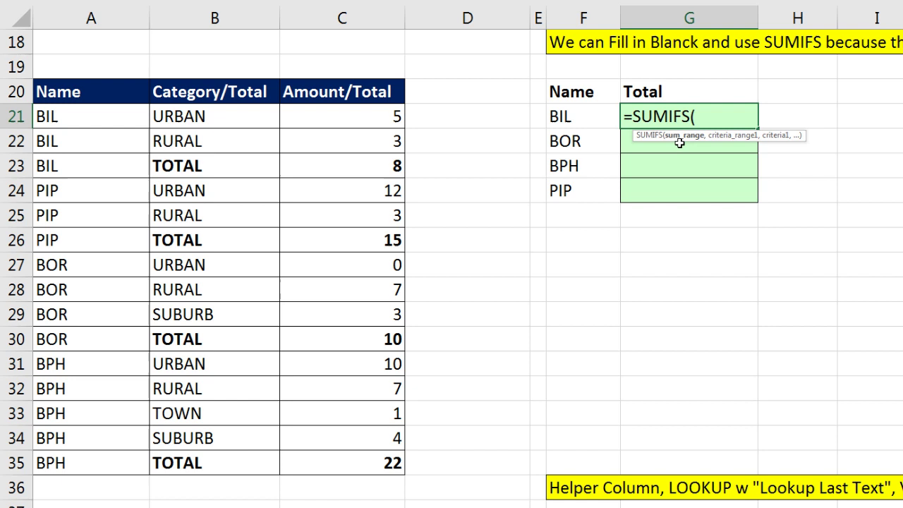
left_click_drag(374, 120, 382, 455)
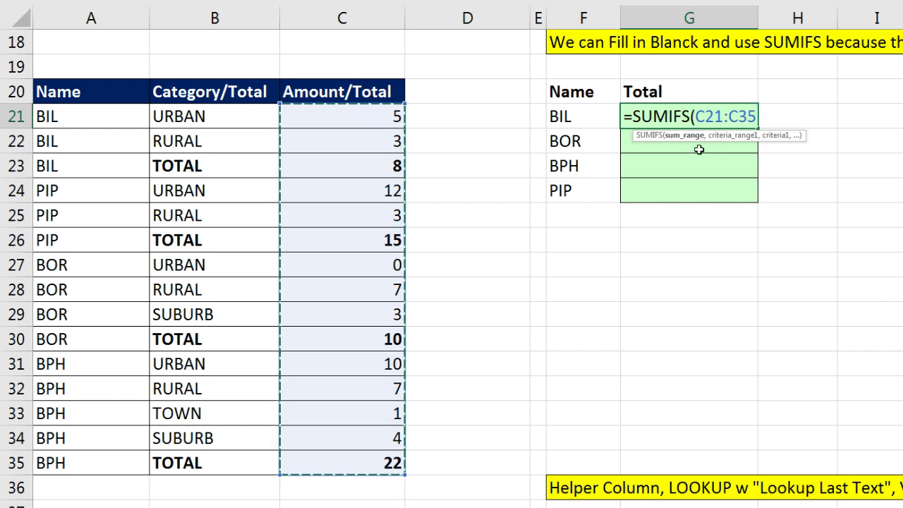
key("F4")
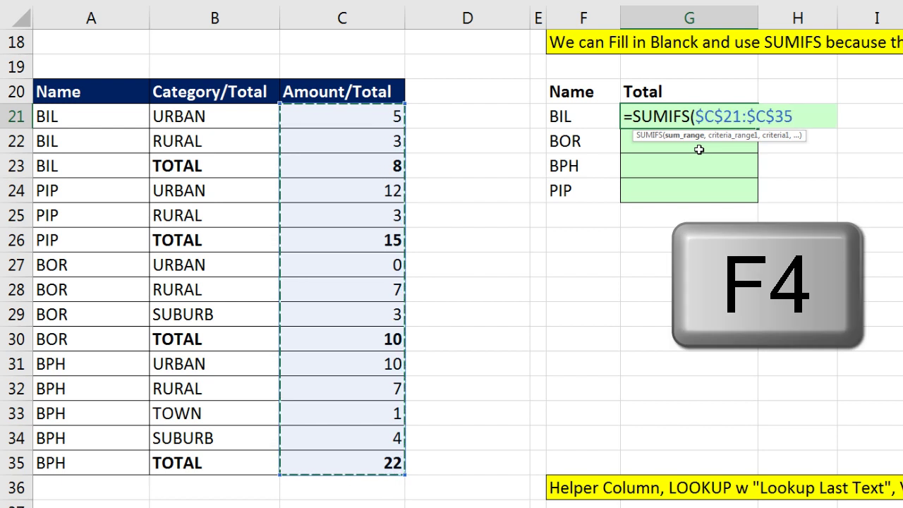
Add the first SUMIFS condition, with criteria range $A$21:$A$35 and criterion F21
type(",")
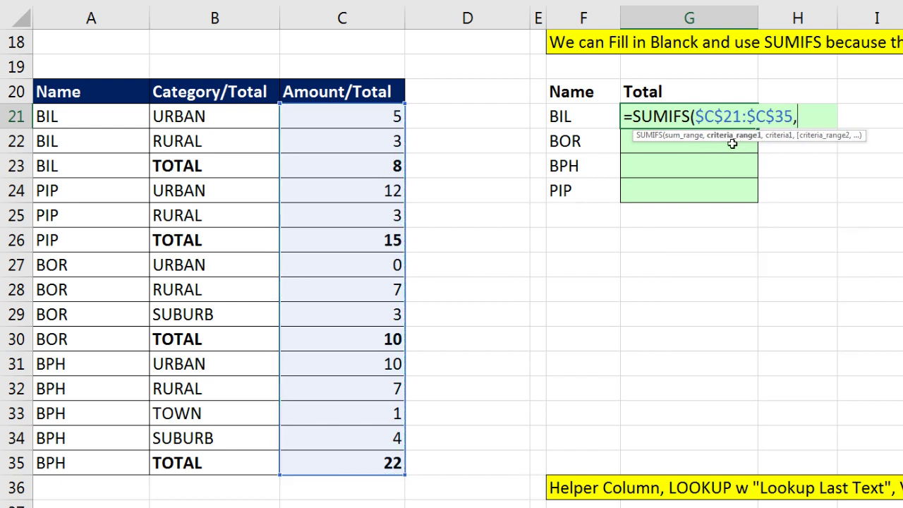
left_click_drag(120, 110, 129, 462)
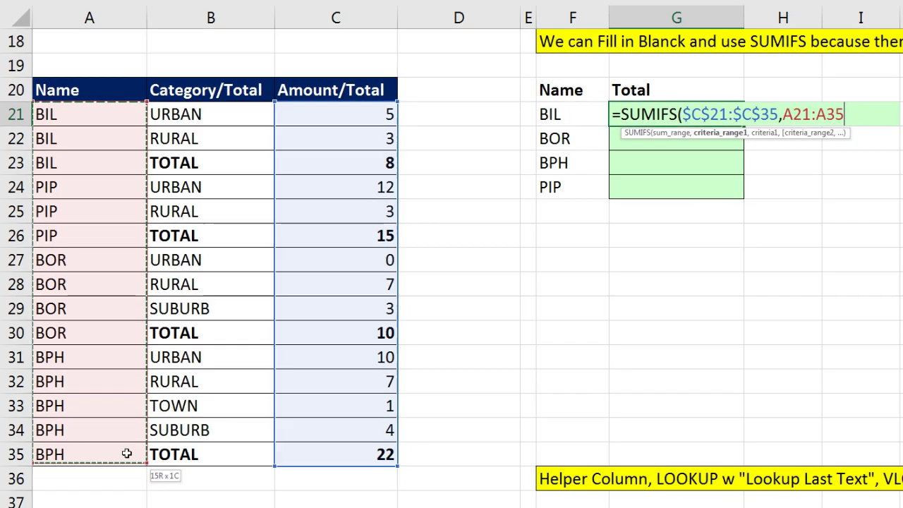
key("F4")
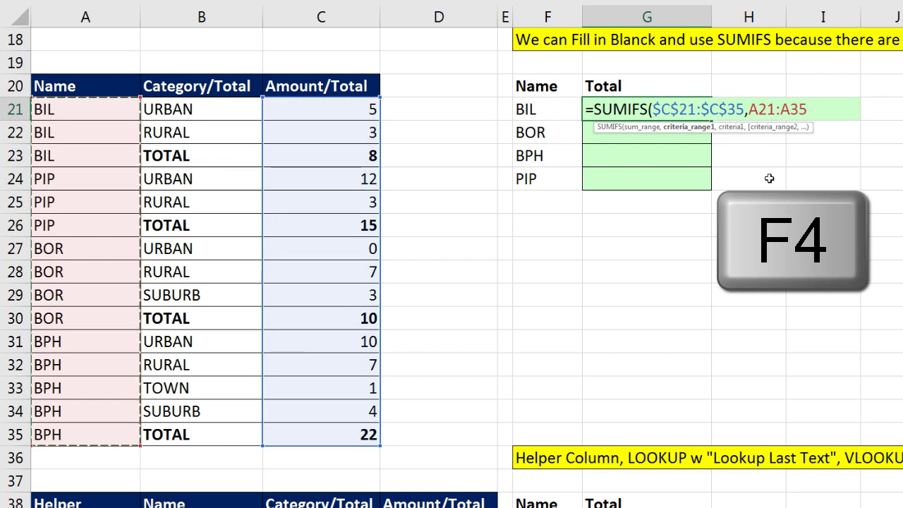
type(",")
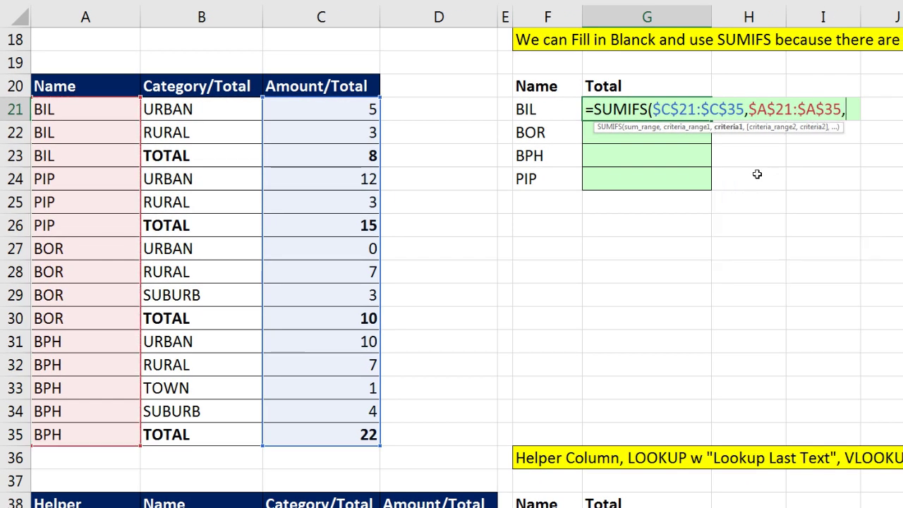
left_click(549, 108)
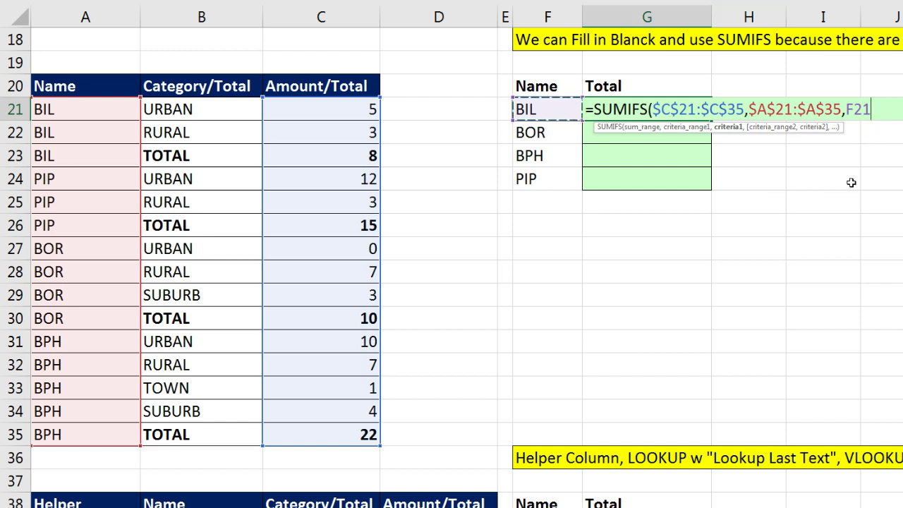
Complete the SUMIFS with criteria range $B$21:$B$35 and criterion "TOTAL", and fill the formula down to G24
type(",")
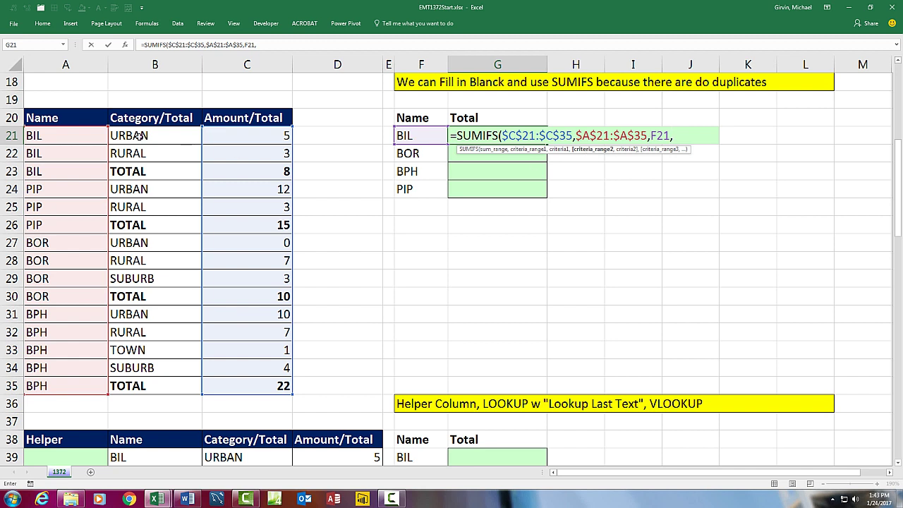
left_click_drag(140, 135, 142, 382)
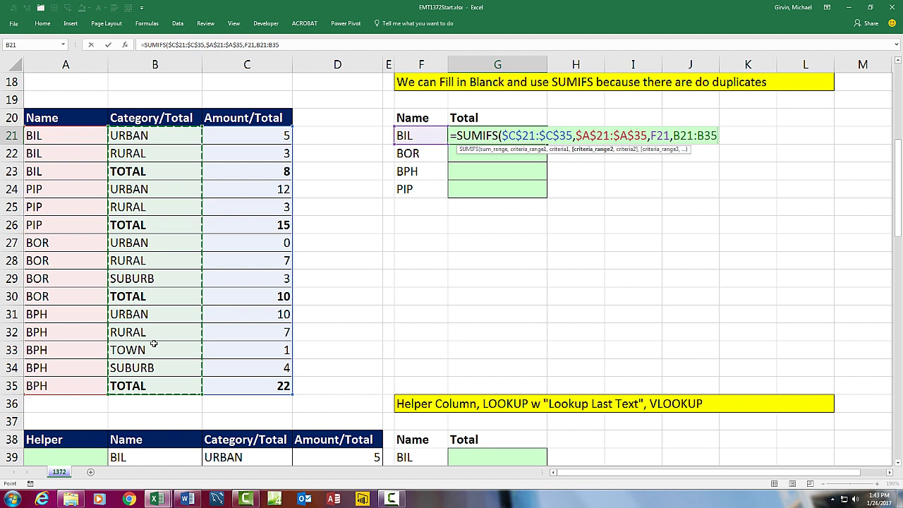
key("F4")
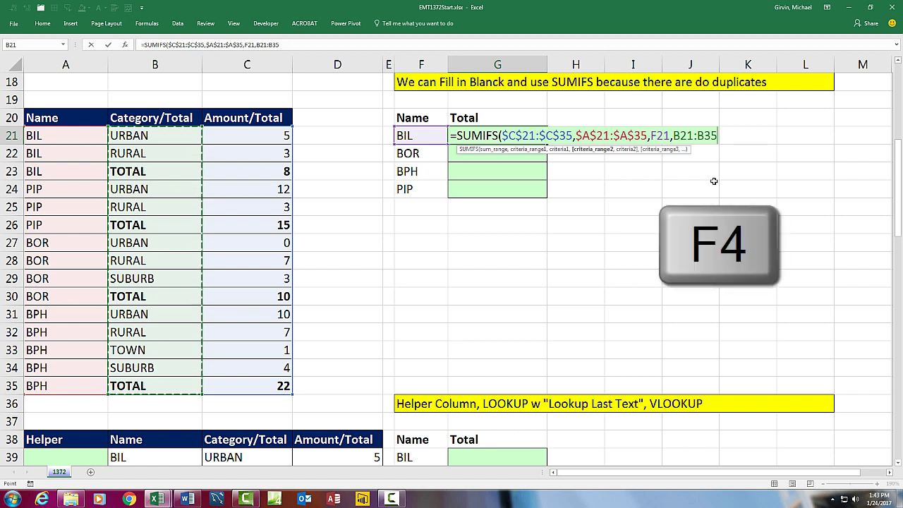
type(",\"TOT")
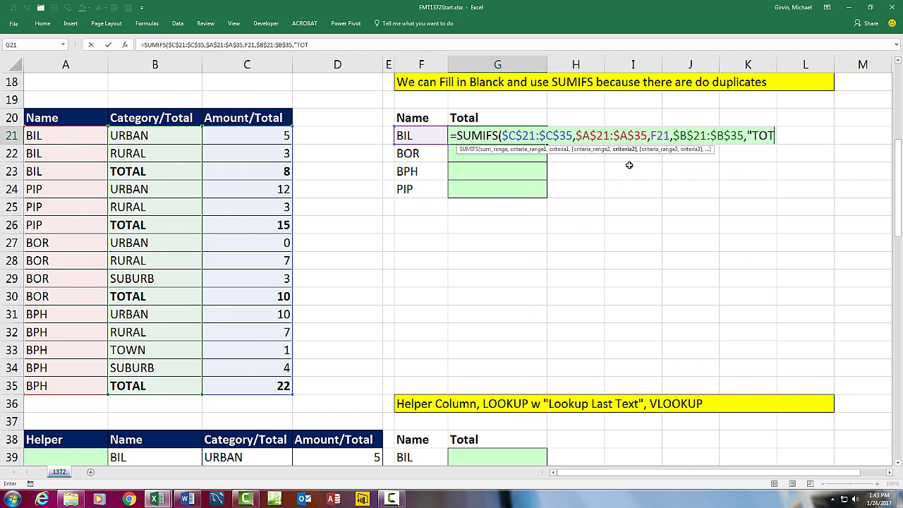
type("AL\"")
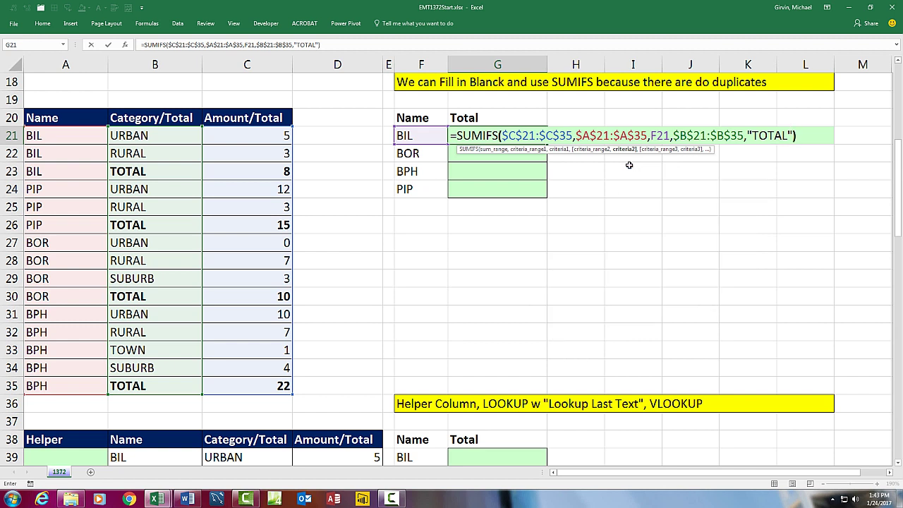
type(")")
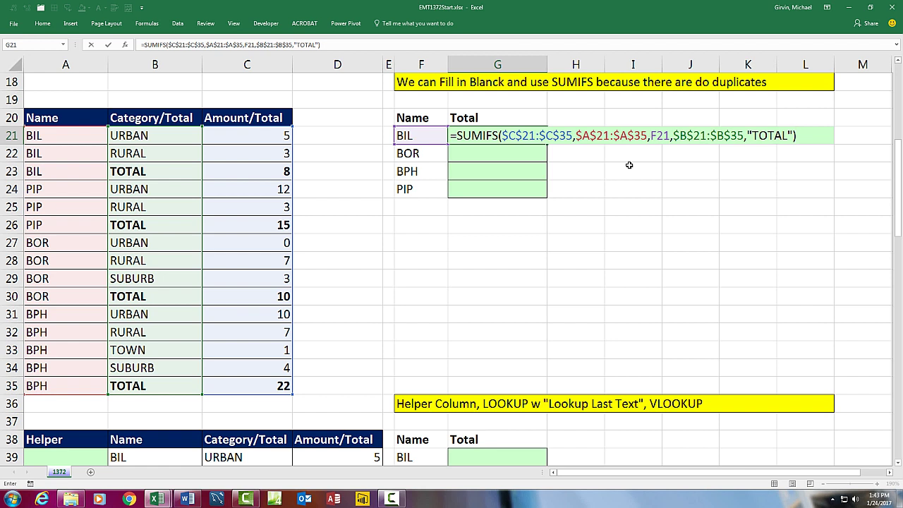
key("ctrl+Return")
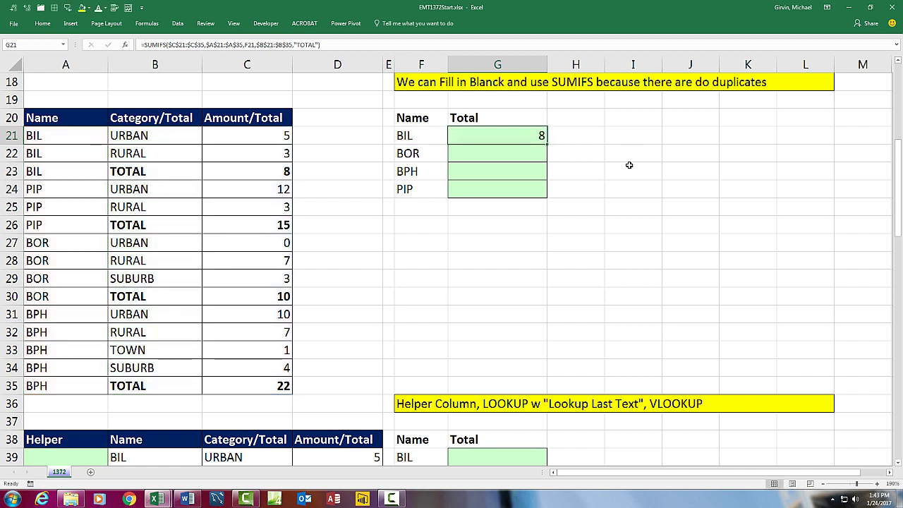
double_click(547, 144)
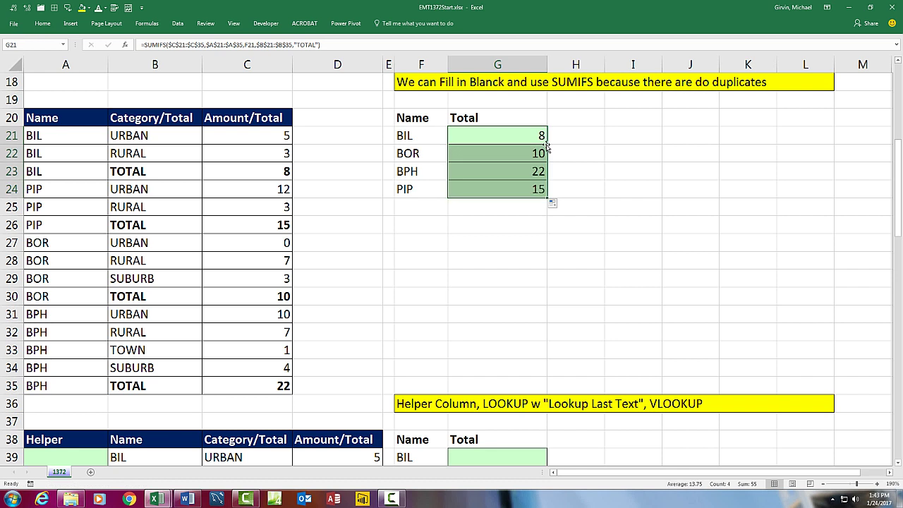
left_click(502, 239)
Examine the empty Helper cells A39:A53 beside the names and blanks in the table below row 38
scroll(566, 256, "down", 4)
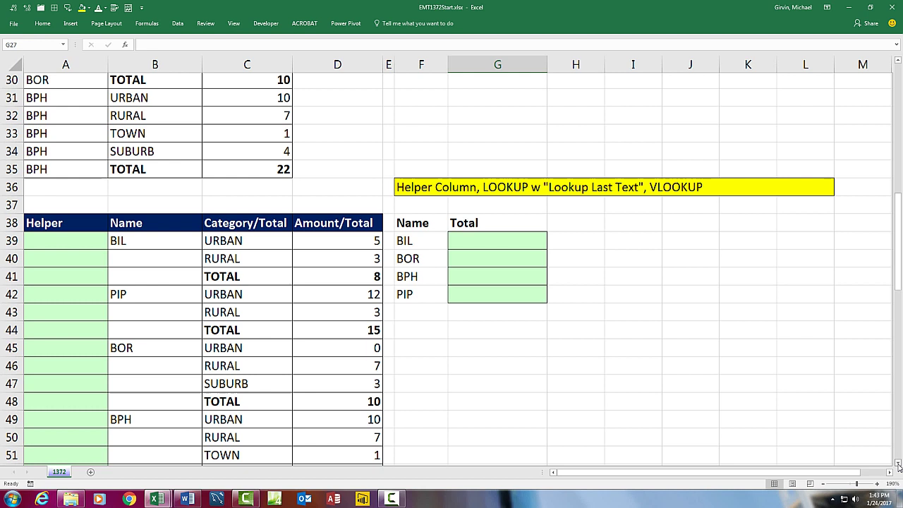
left_click_drag(898, 465, 898, 466)
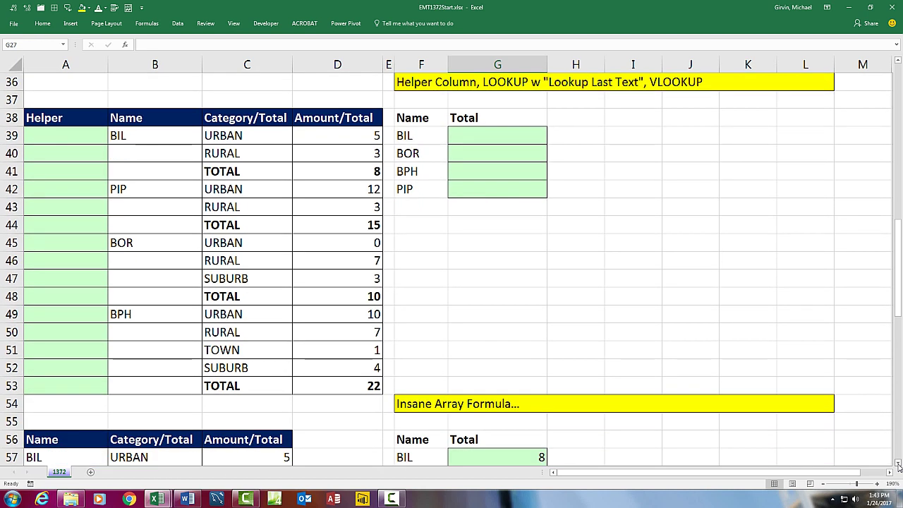
left_click_drag(42, 134, 65, 376)
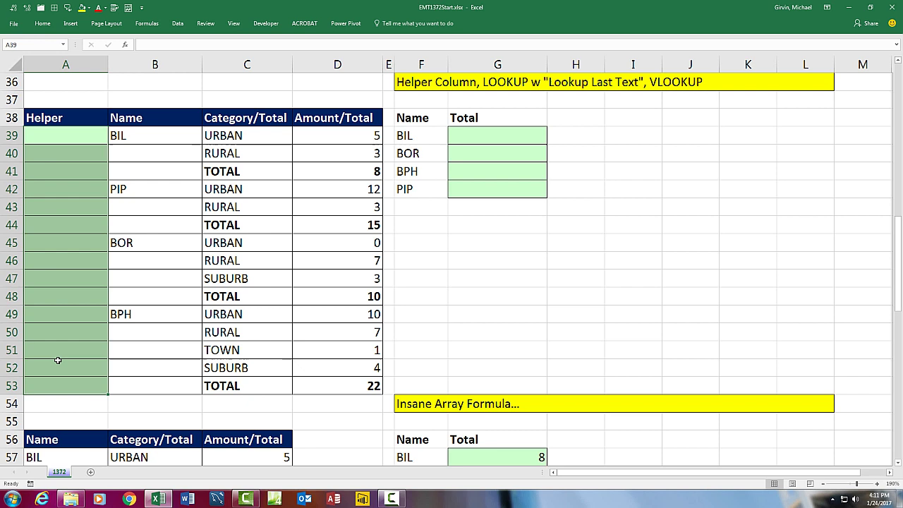
left_click_drag(137, 137, 150, 300)
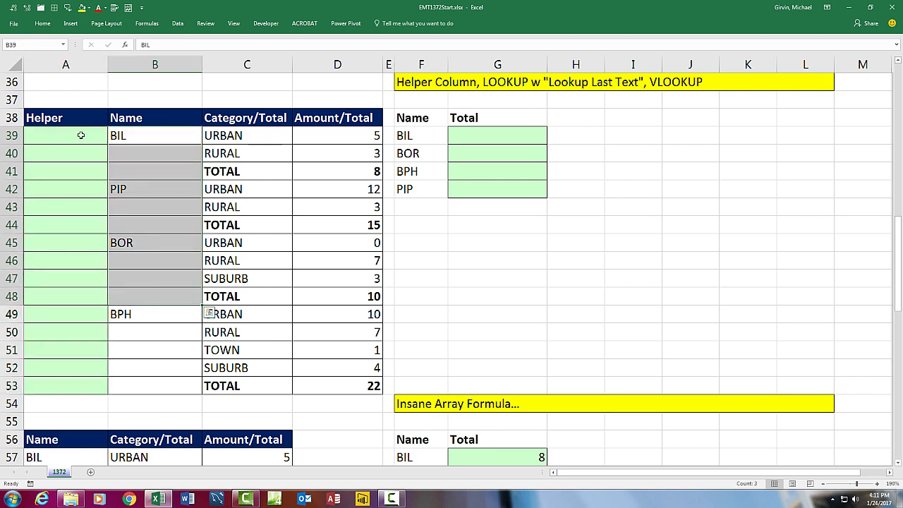
left_click_drag(80, 136, 91, 247)
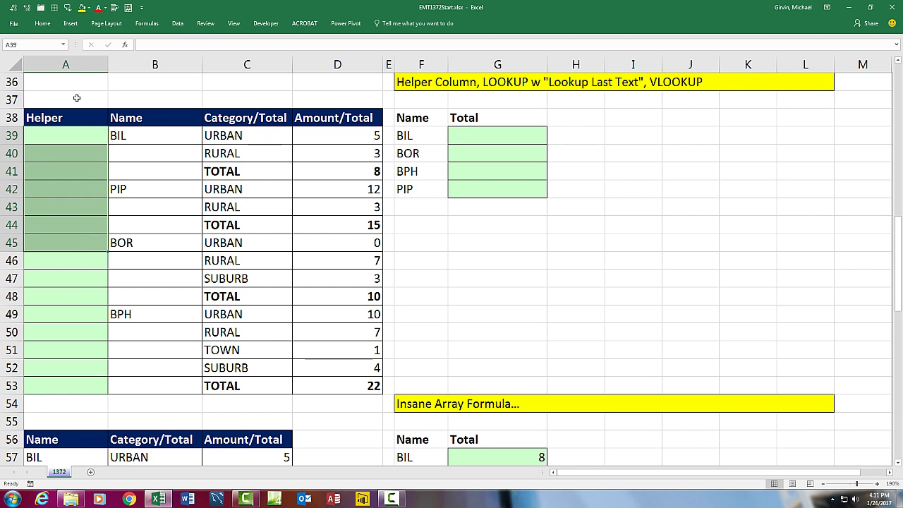
left_click_drag(83, 135, 88, 172)
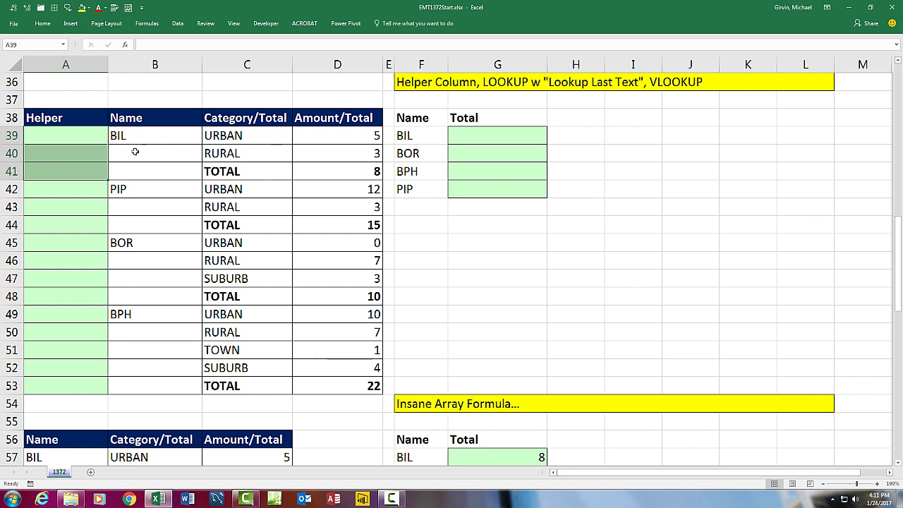
left_click(94, 188)
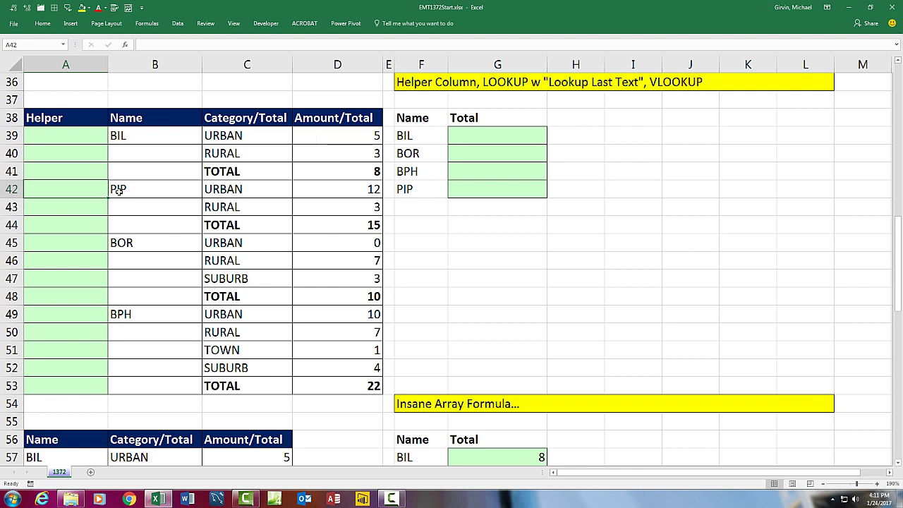
Start an ISTEXT formula in the first Helper cell, A39, with the range B39:B39
left_click(91, 135)
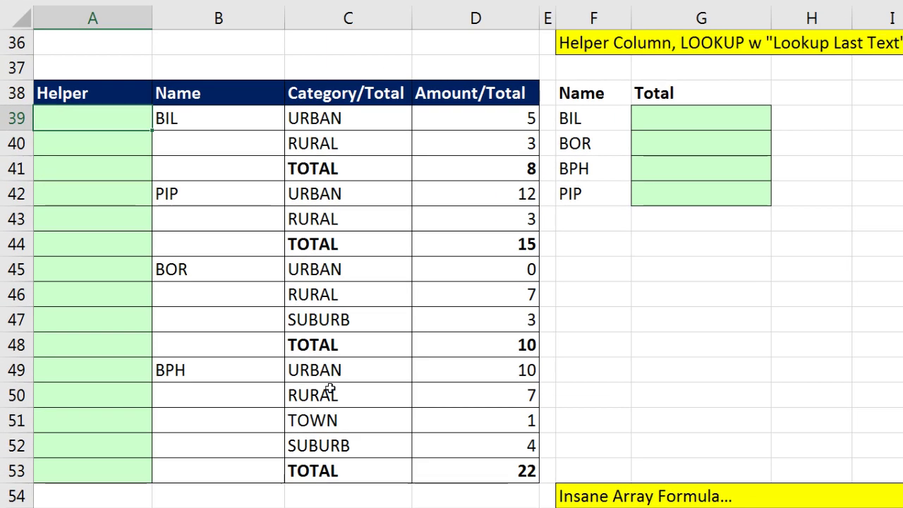
type("=is")
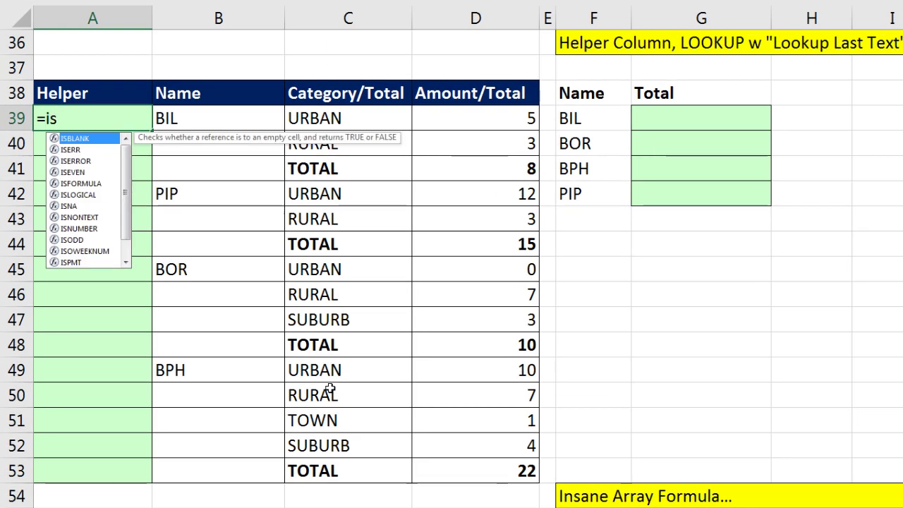
type("t")
key("Tab")
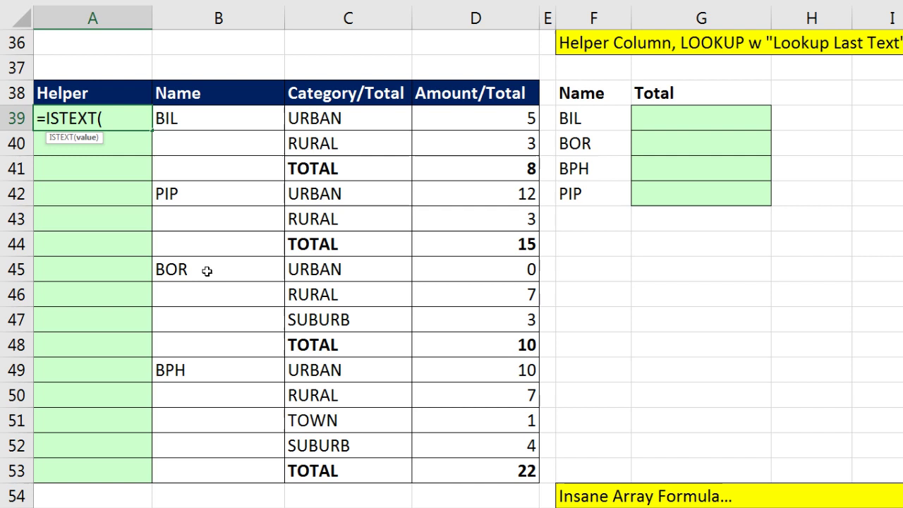
left_click(225, 119)
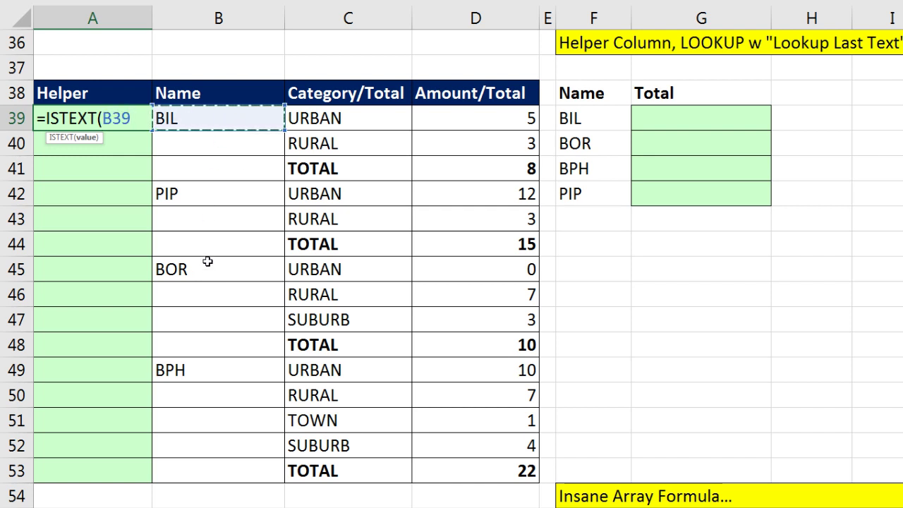
type(":")
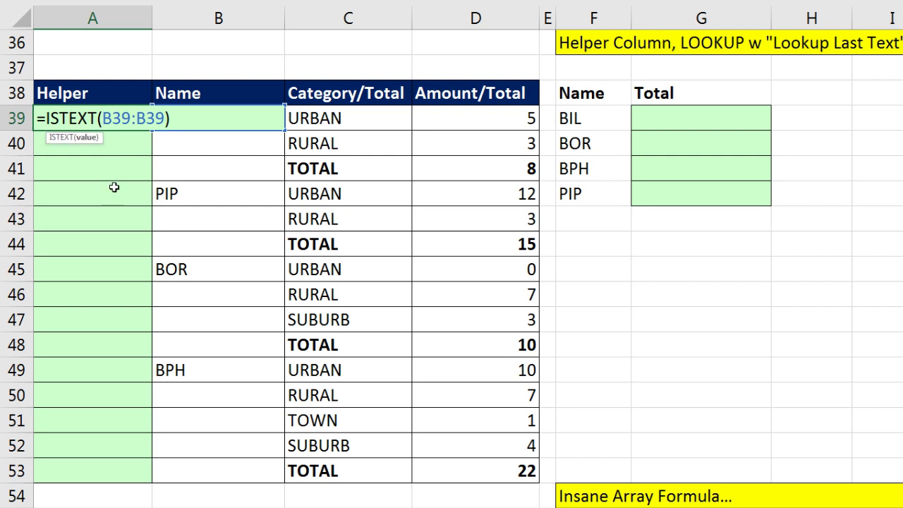
Lock the range's first reference as $B$39 to make it expandable, and fill the ISTEXT formula down to A53
left_click(112, 136)
key("F4")
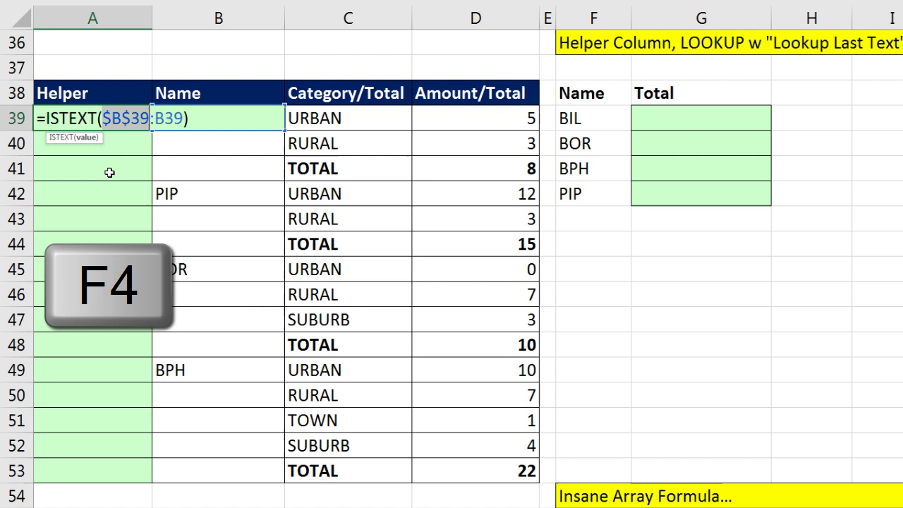
key("Left")
key("Left")
key("Left")
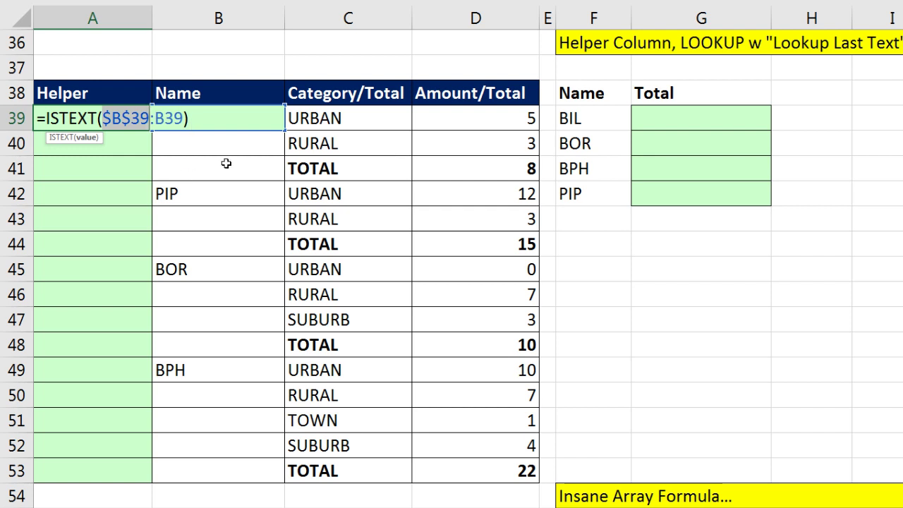
key("ctrl+Return")
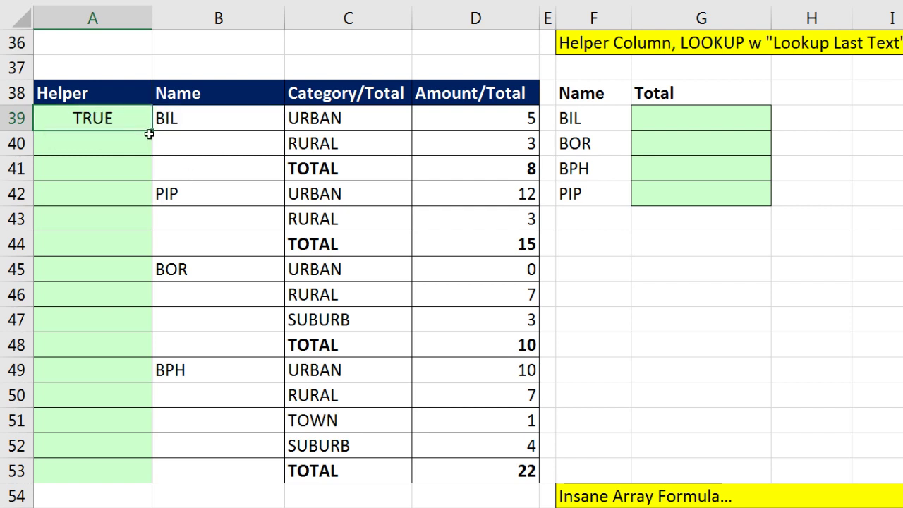
left_click_drag(150, 134, 167, 481)
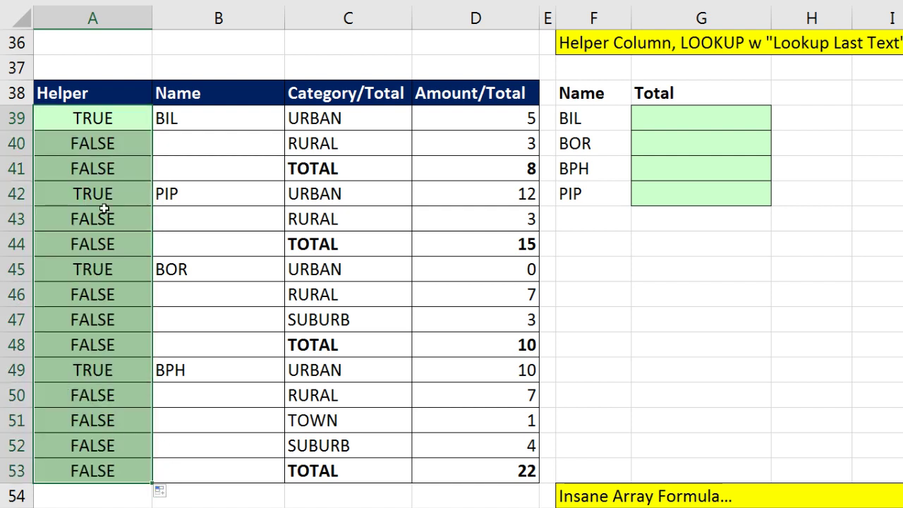
Evaluate the ISTEXT formulas in A41 and A42 in place to inspect their arrays, leaving both formulas intact
left_click(105, 167)
key("F2")
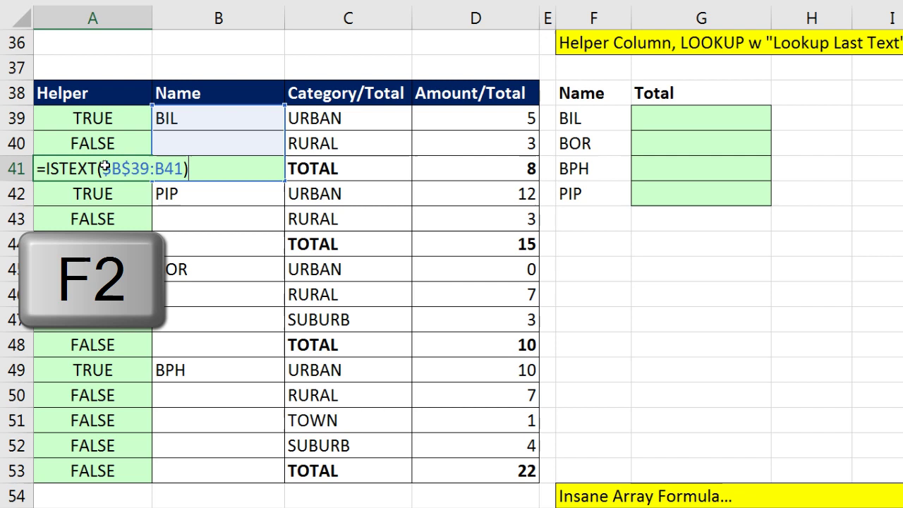
key("F9")
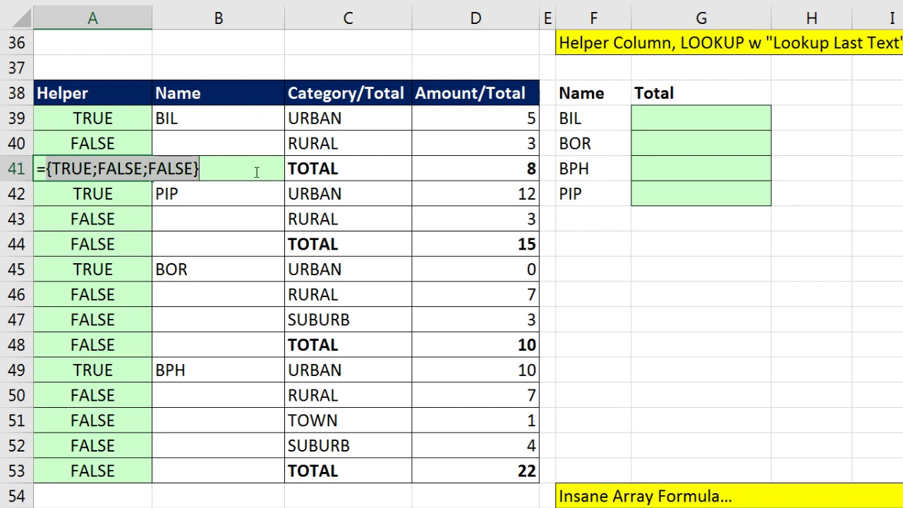
key("Escape")
left_click(121, 193)
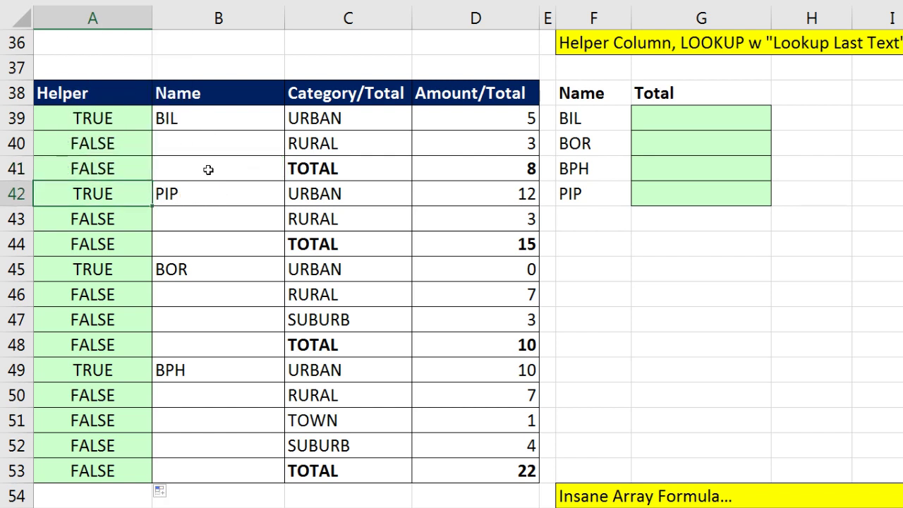
key("F2")
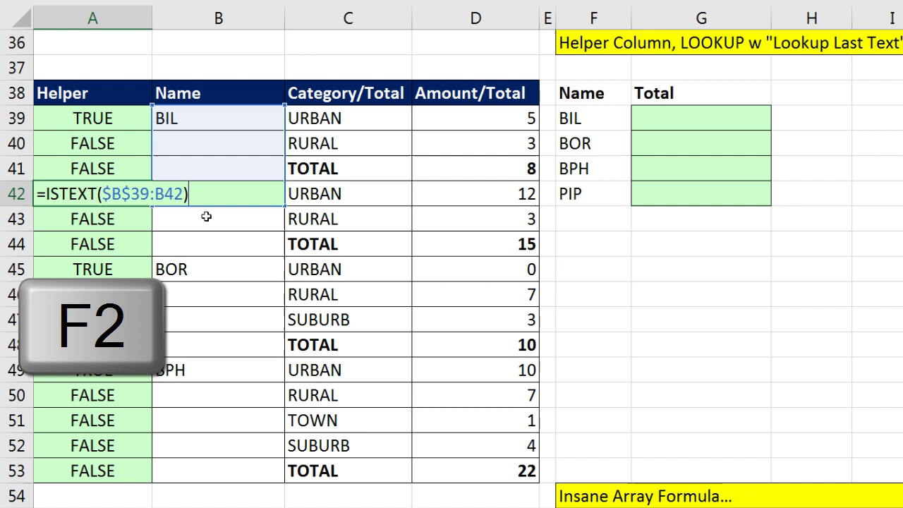
key("F9")
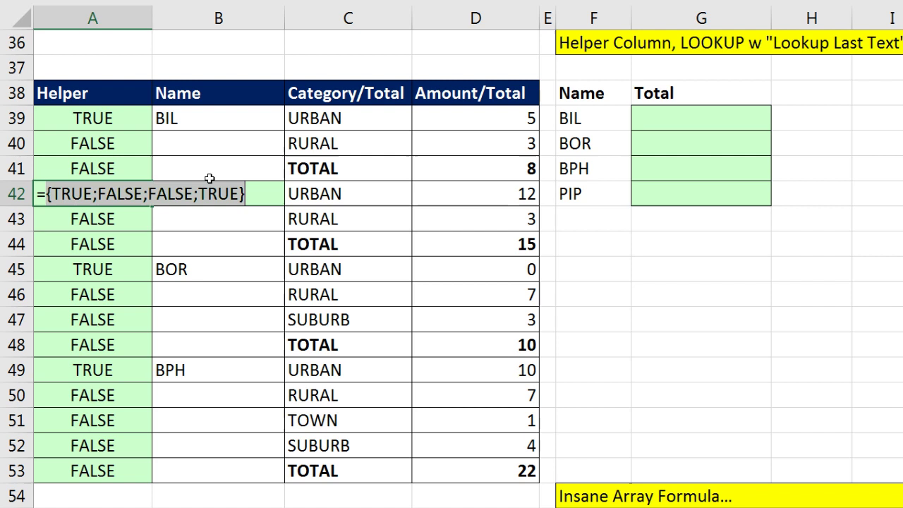
key("Escape")
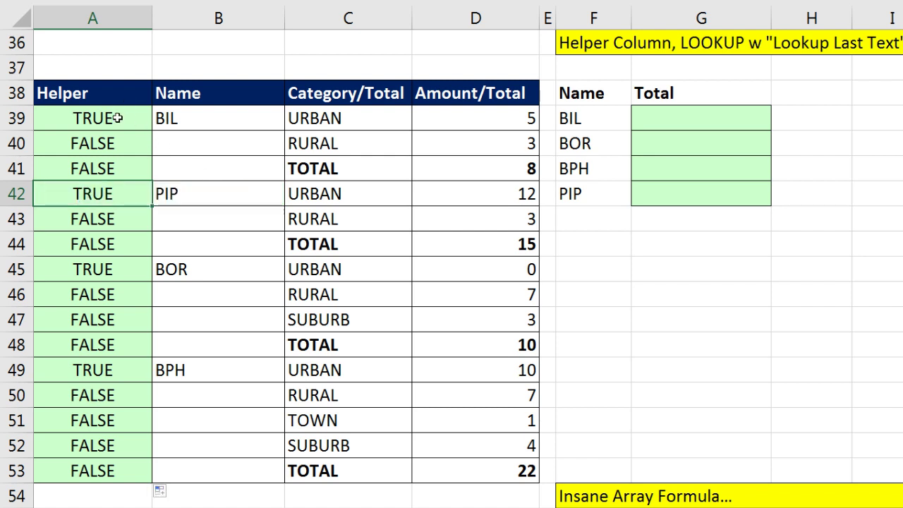
Evaluate the ISTEXT formula in A40 and recheck the one in A41, discarding the evaluated arrays
left_click(123, 144)
key("F2")
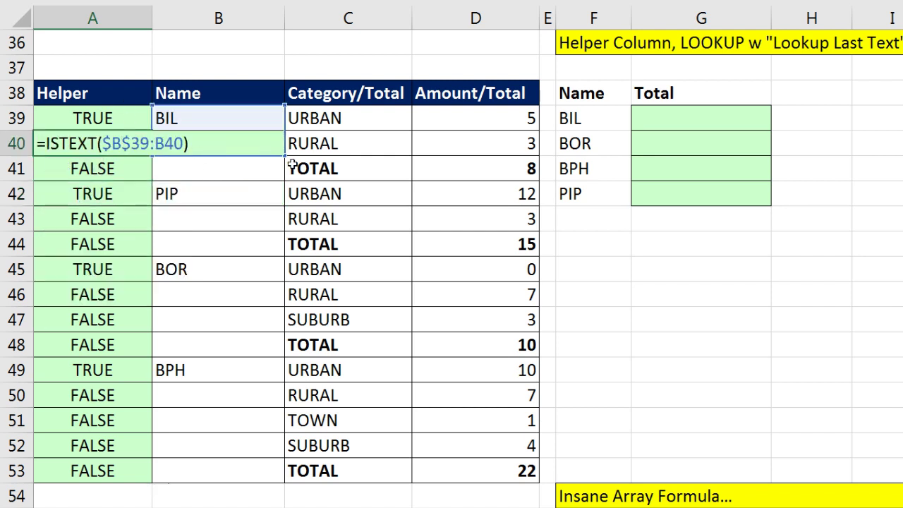
key("F9")
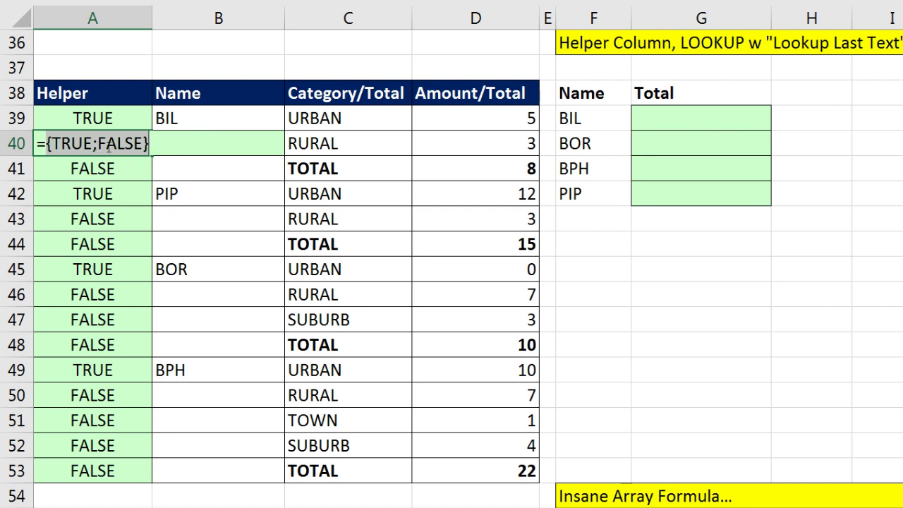
key("Escape")
left_click(118, 168)
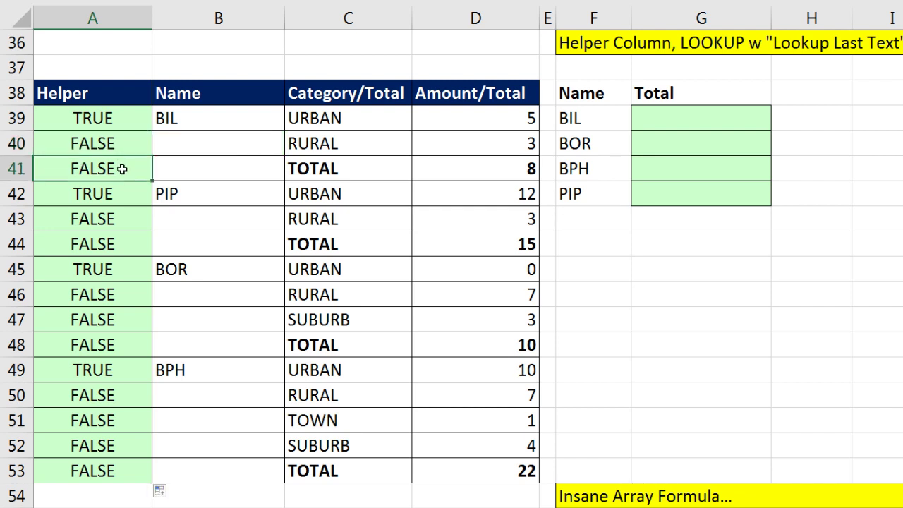
key("F2")
key("F9")
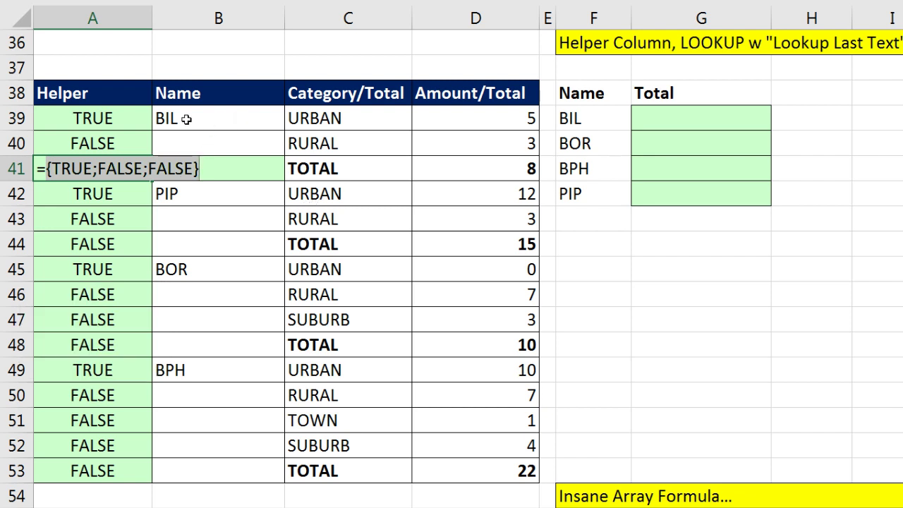
key("Escape")
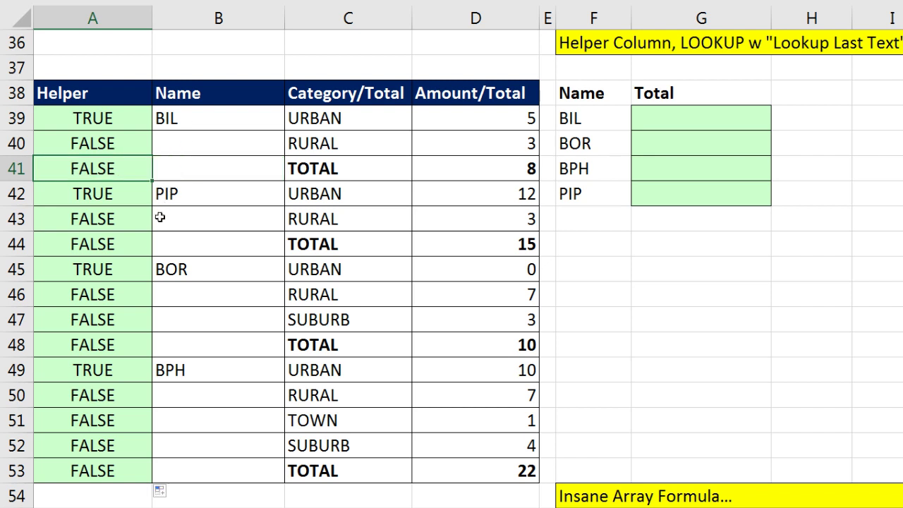
Change the A39 formula to =1/ISTEXT($B$39:B39) and fill it down the Helper column to A53
left_click(103, 121)
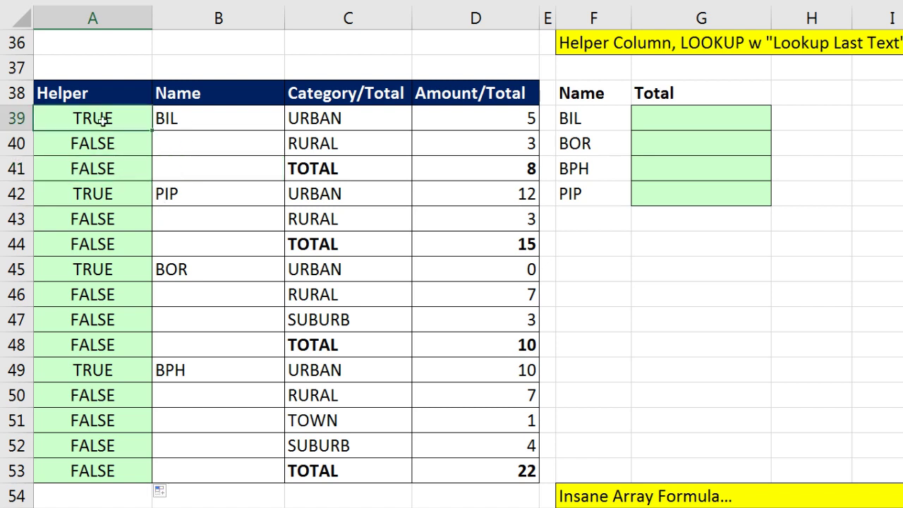
key("F2")
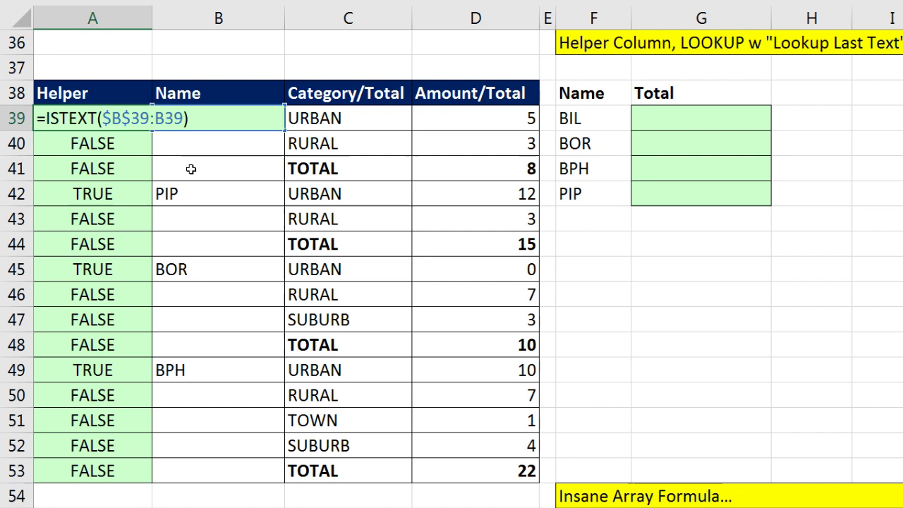
type("1/")
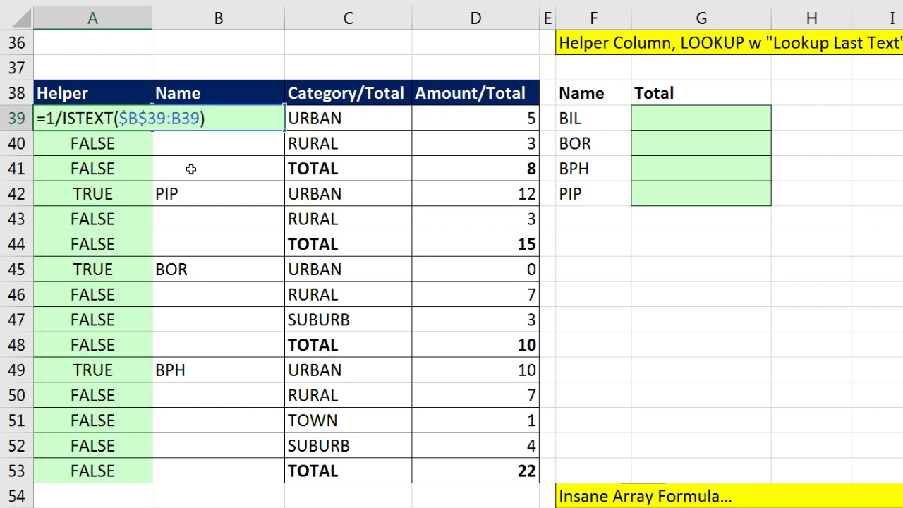
key("ctrl+Return")
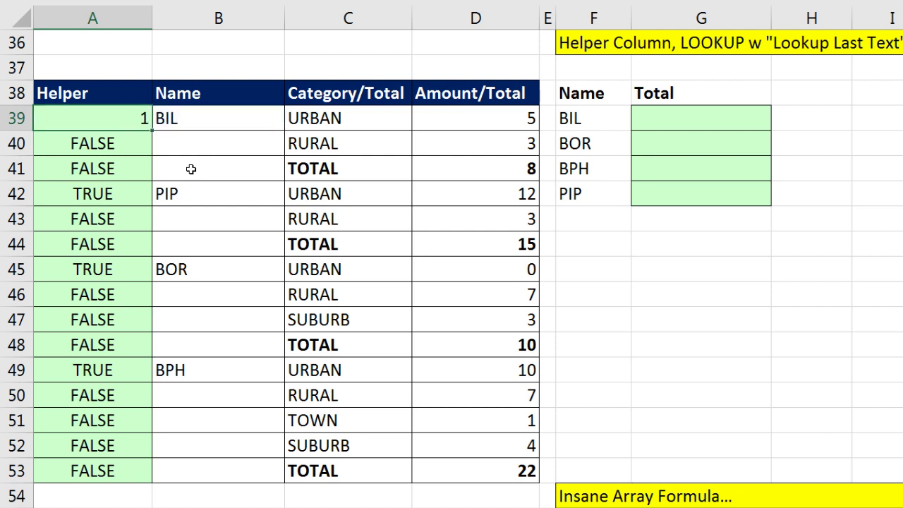
double_click(153, 130)
Evaluate the 1/ISTEXT formula in A42 to inspect its array, and discard the evaluation
left_click(129, 198)
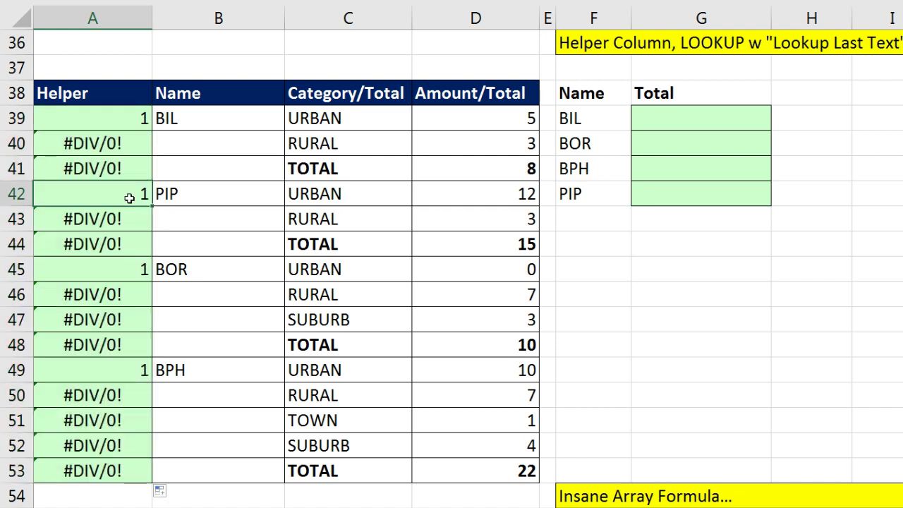
key("F2")
key("F9")
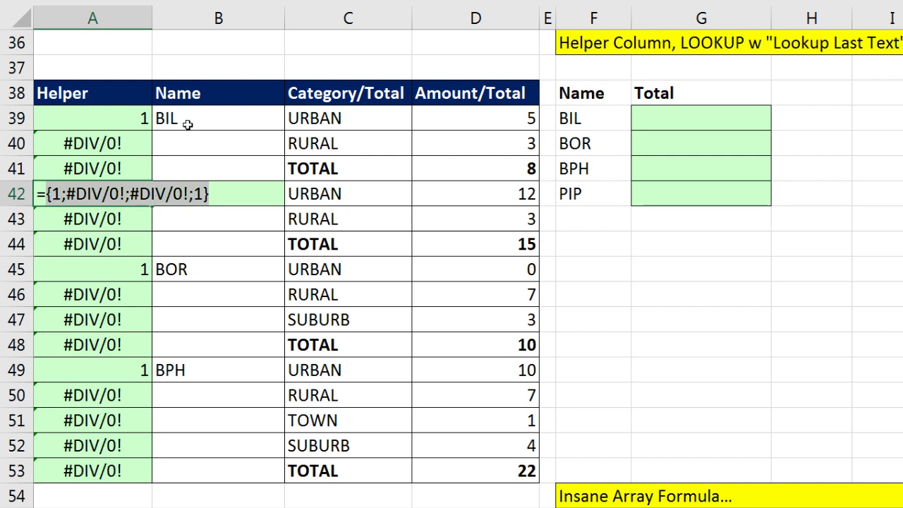
key("Escape")
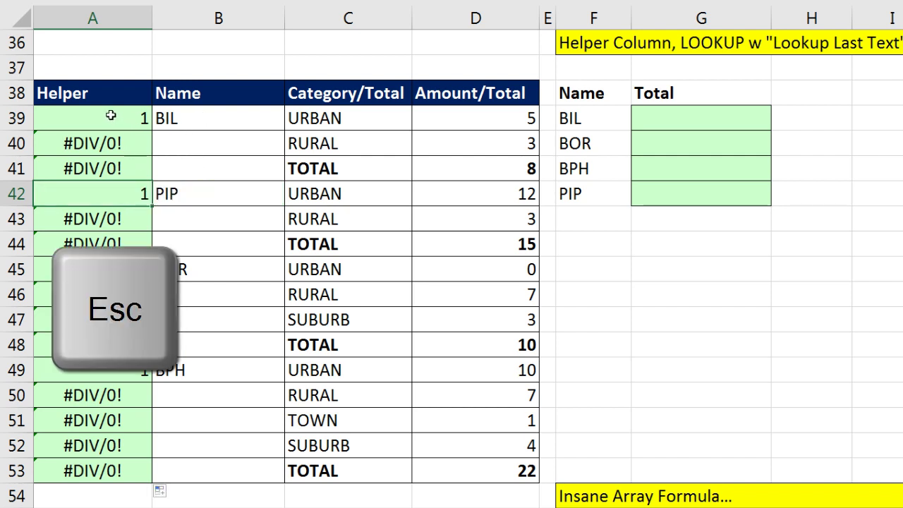
Wrap the A39 formula in LOOKUP, with lookup value 2 and 1/ISTEXT($B$39:B39) as the lookup vector
left_click(111, 115)
key("F2")
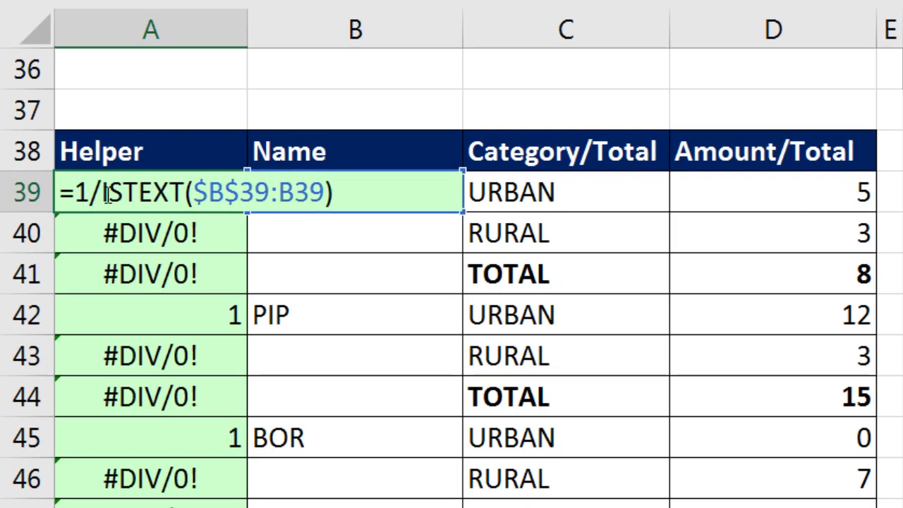
left_click(78, 192)
type("loo")
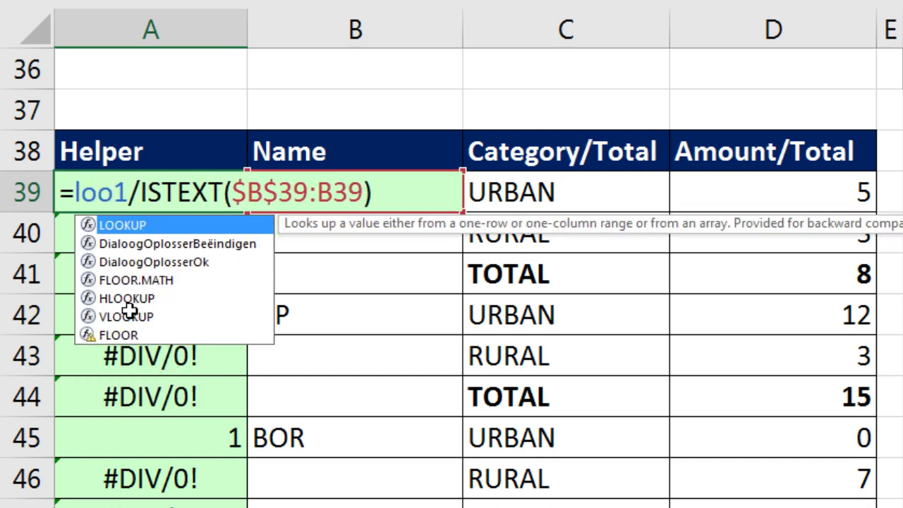
key("Tab")
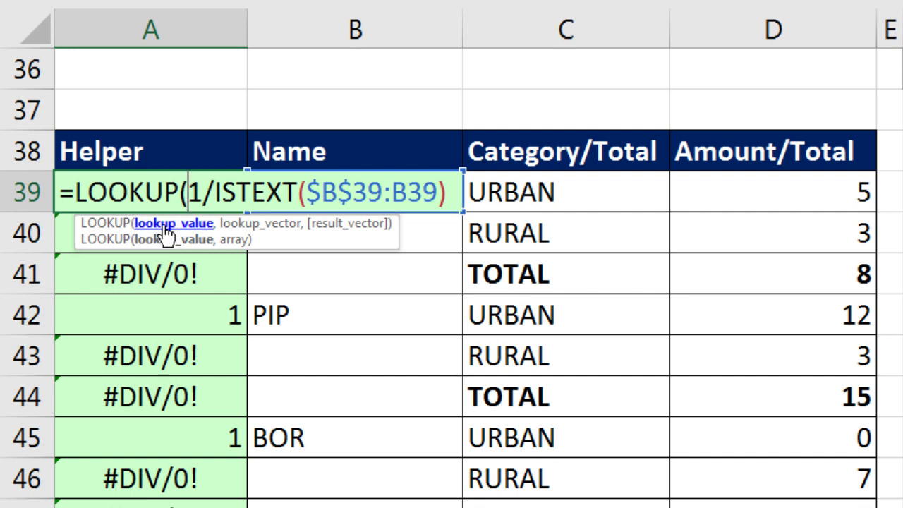
type("2")
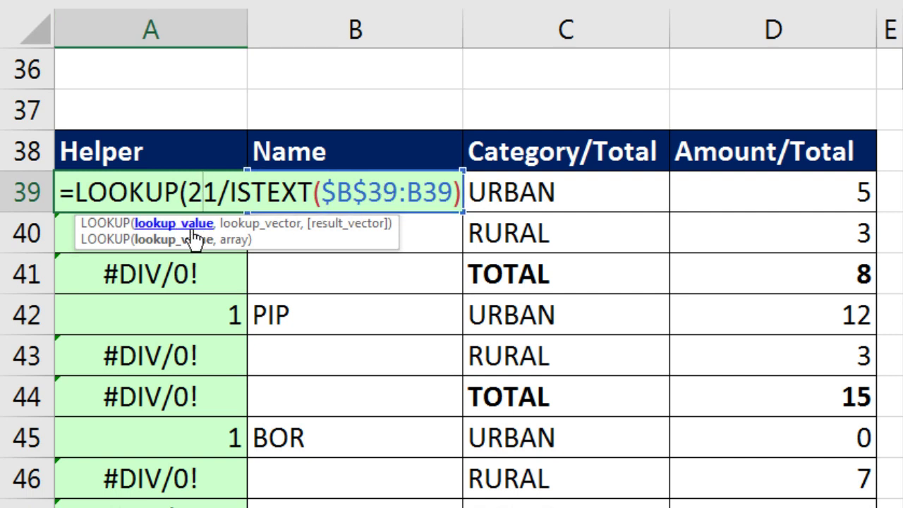
type(",")
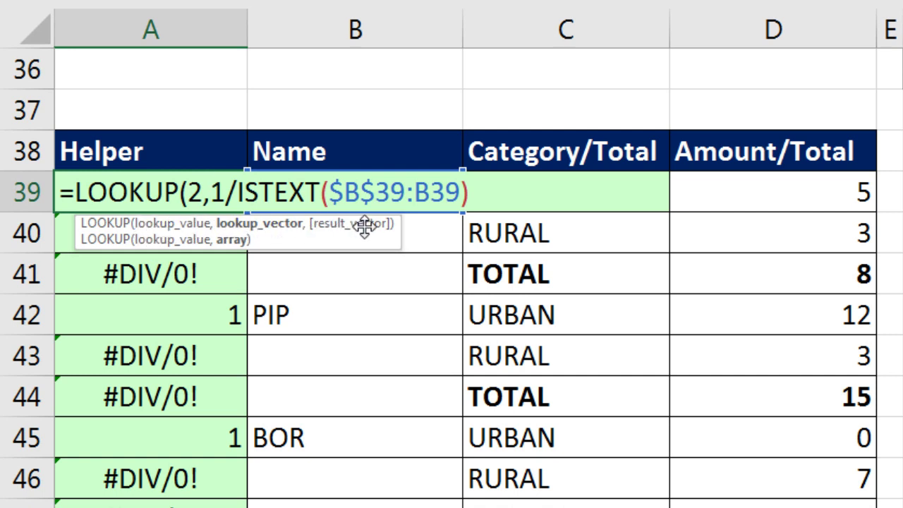
left_click(282, 224)
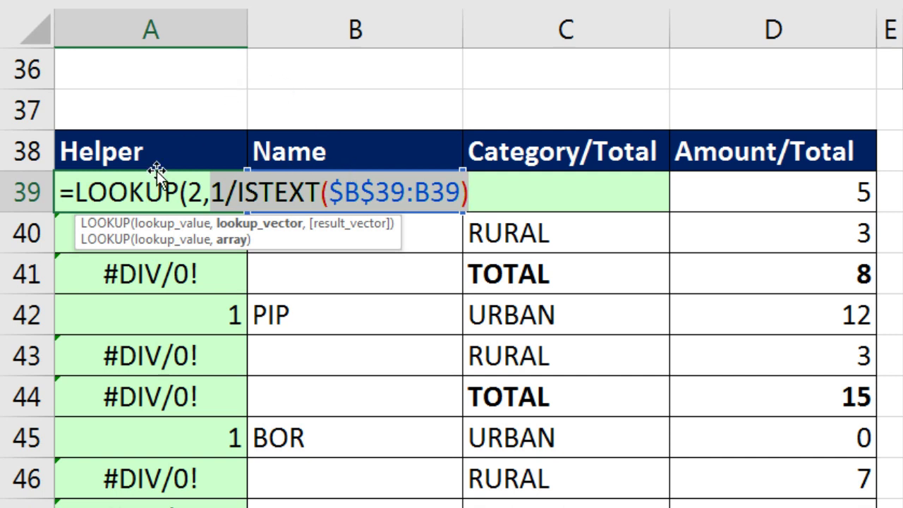
Add the expanding range $B$39:B39 as the result vector of the LOOKUP in A39, copying it from the ISTEXT argument
left_click(479, 190)
type(",")
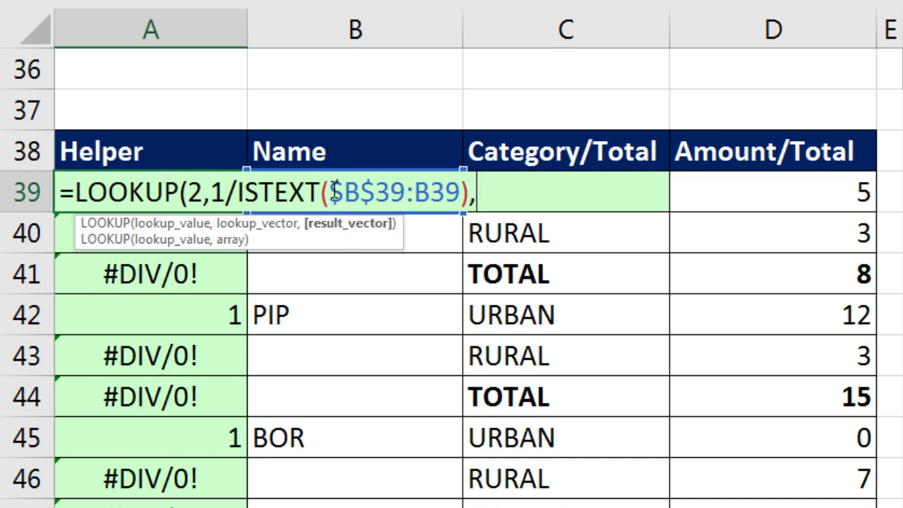
left_click_drag(329, 188, 460, 189)
key("ctrl+c")
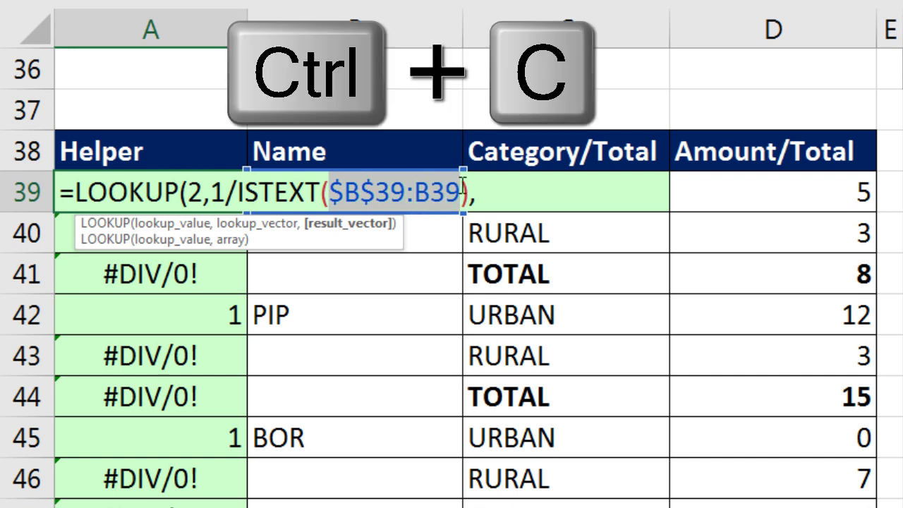
left_click(460, 189)
left_click(504, 192)
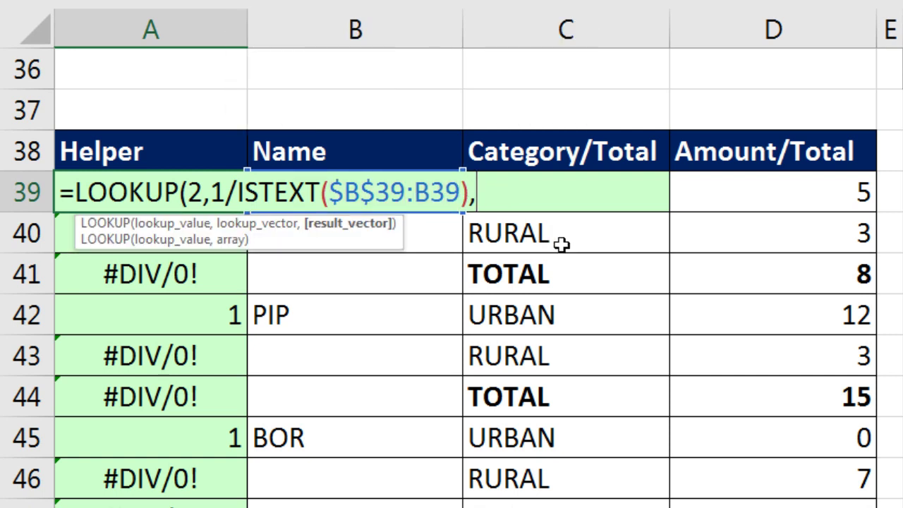
key("ctrl+v")
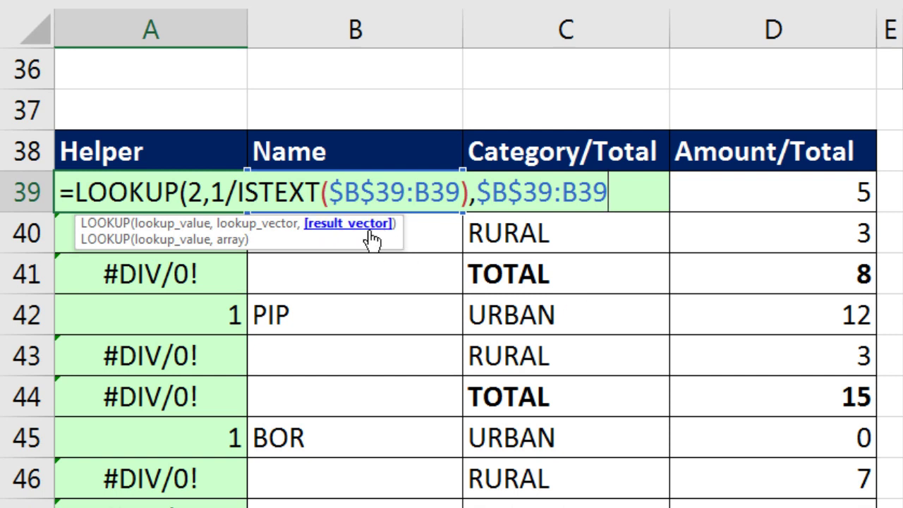
Check the LOOKUP arguments in A39, complete the formula and fill it down the Helper column to A53
left_click(251, 226)
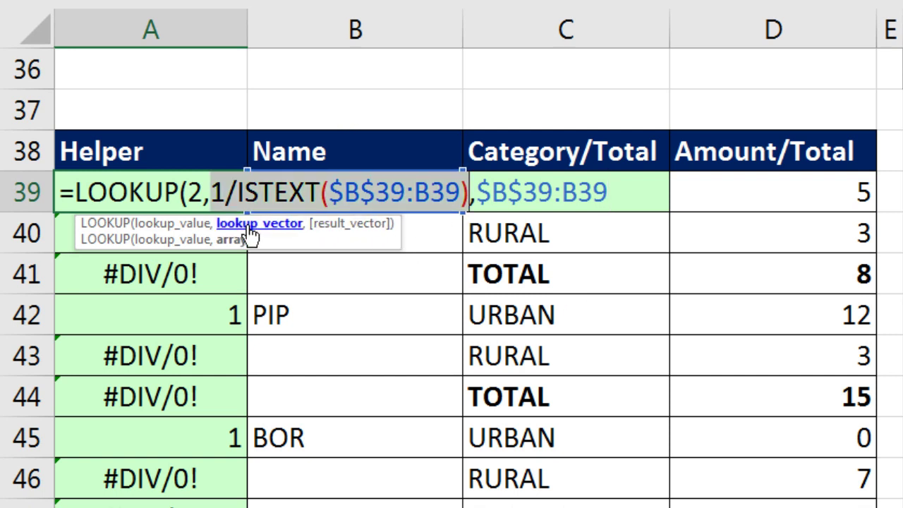
left_click(196, 227)
left_click(340, 225)
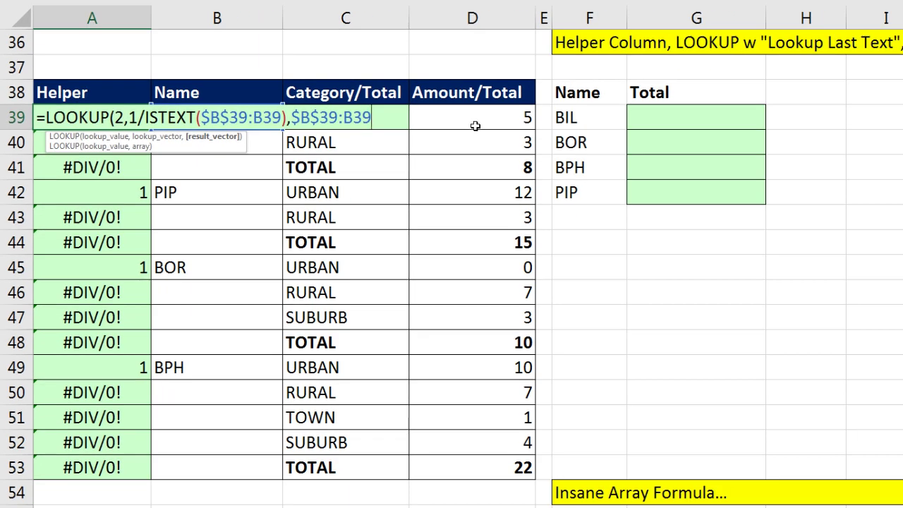
type(")")
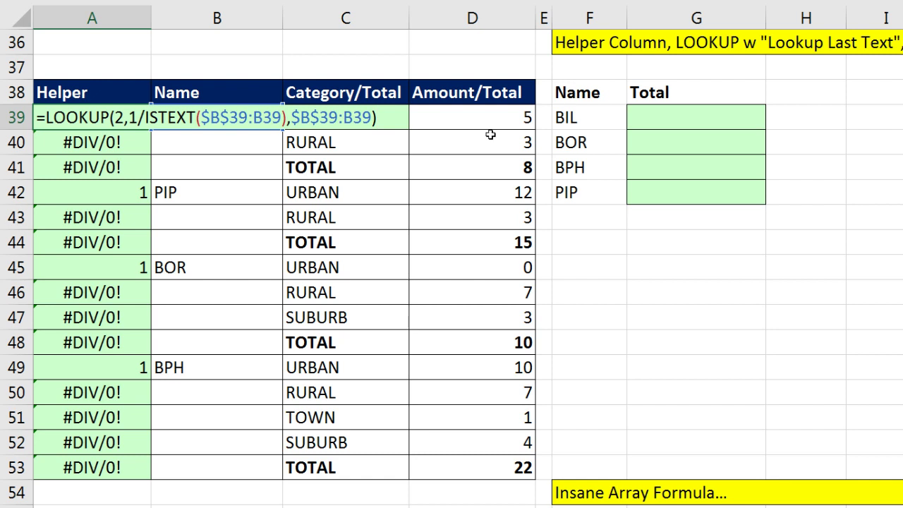
left_click(209, 117)
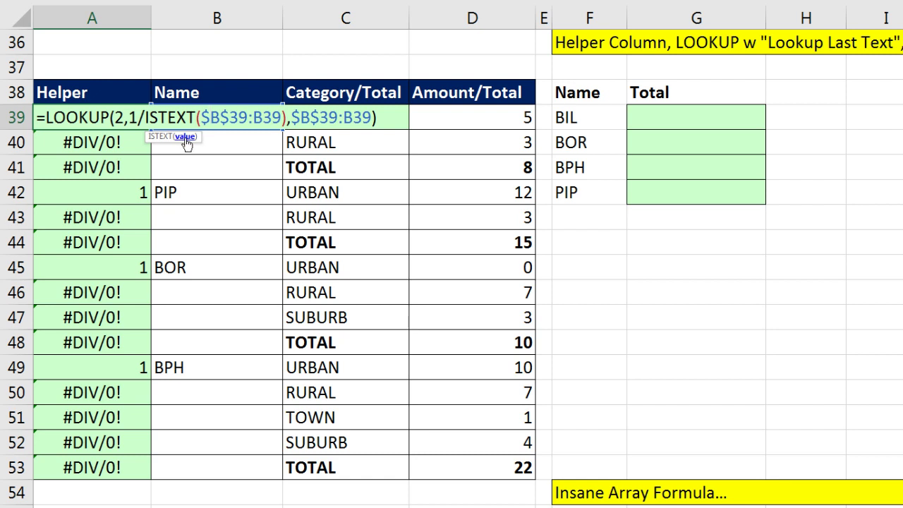
left_click(146, 117)
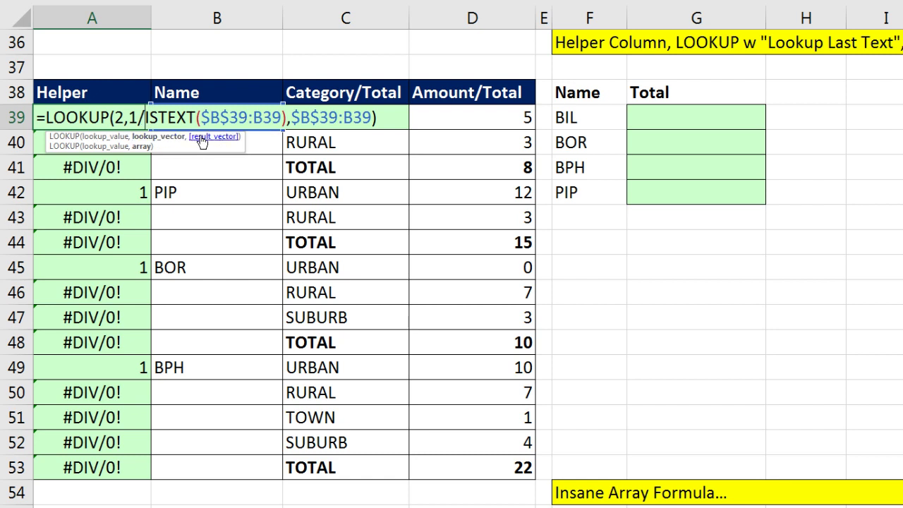
left_click(110, 117)
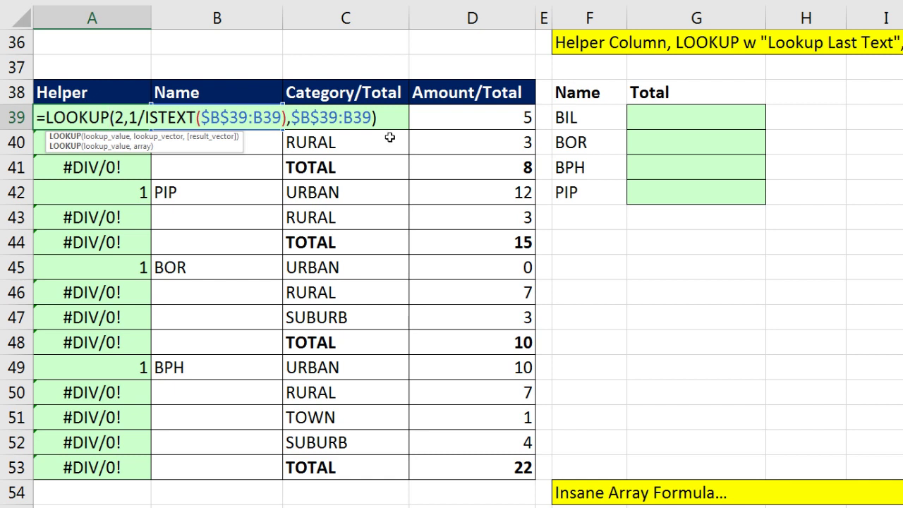
left_click(408, 118)
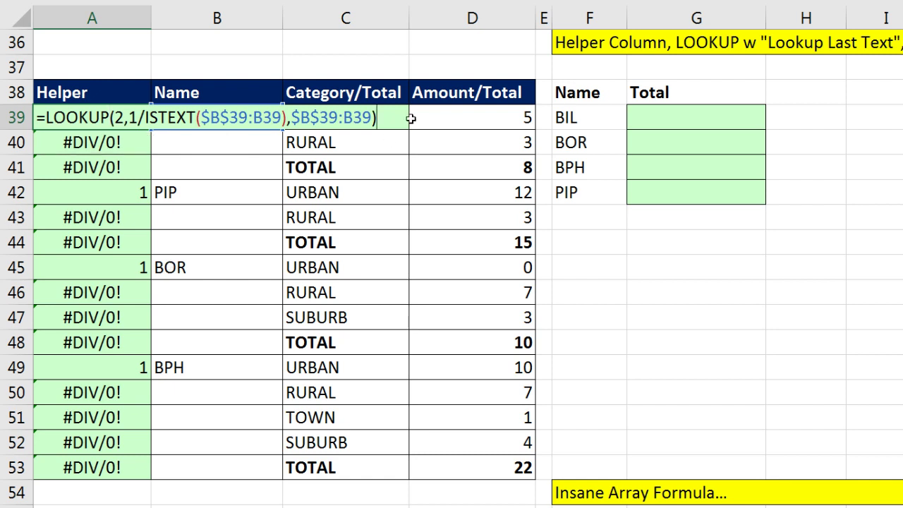
key("ctrl+Return")
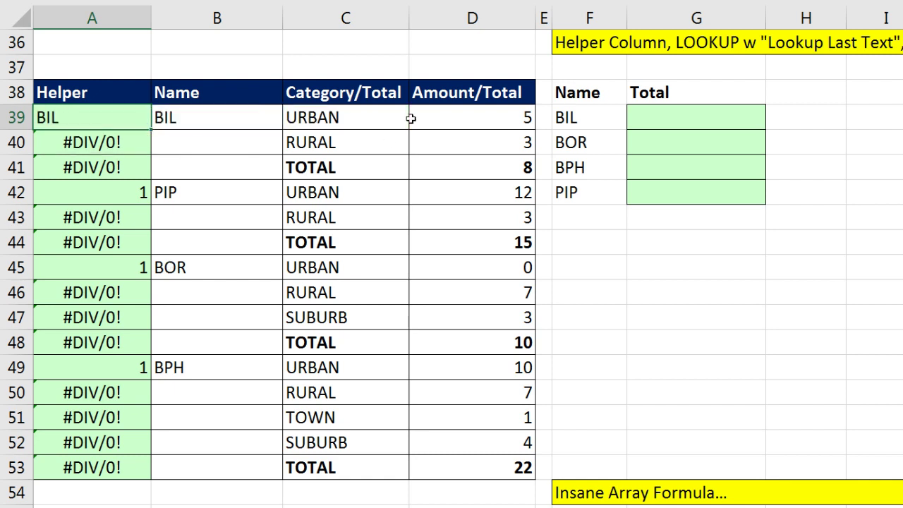
double_click(150, 130)
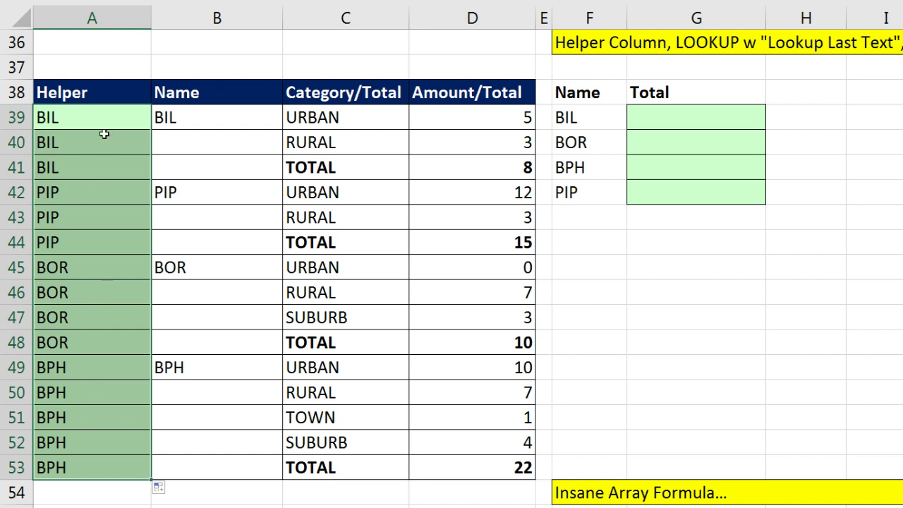
Append &C39 to the Helper formula across A39:A53 so each name is joined with its category
key("F2")
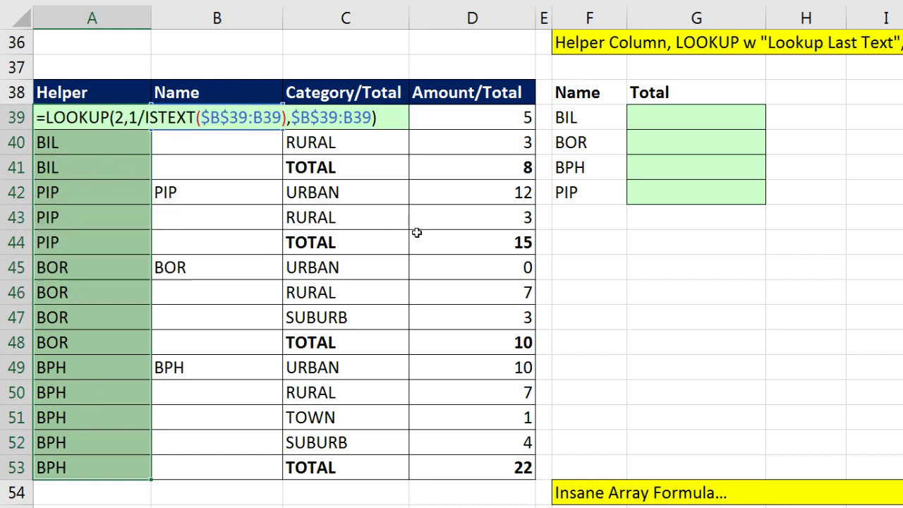
type("&")
left_click(340, 93)
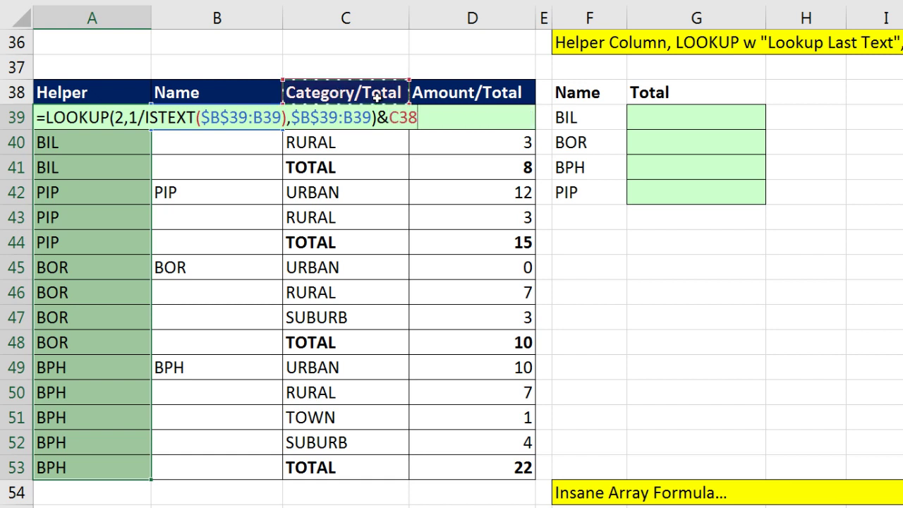
key("Down")
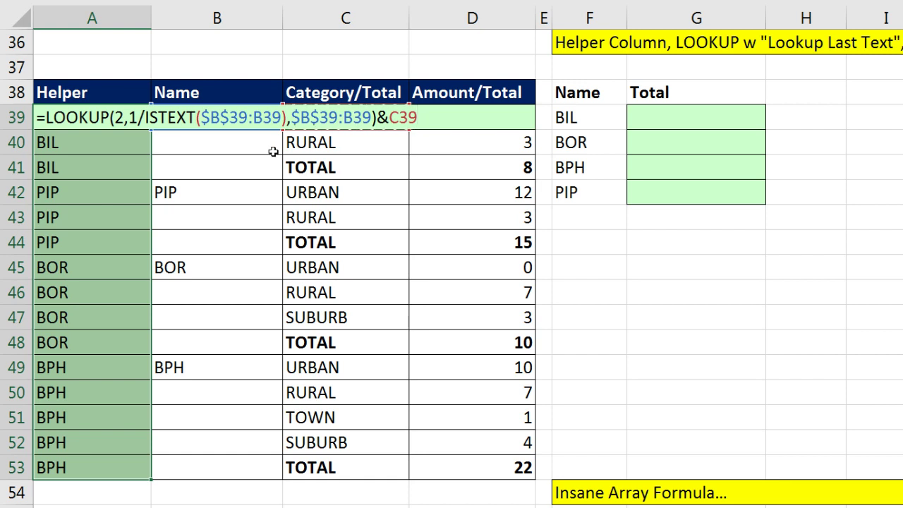
key("ctrl+Return")
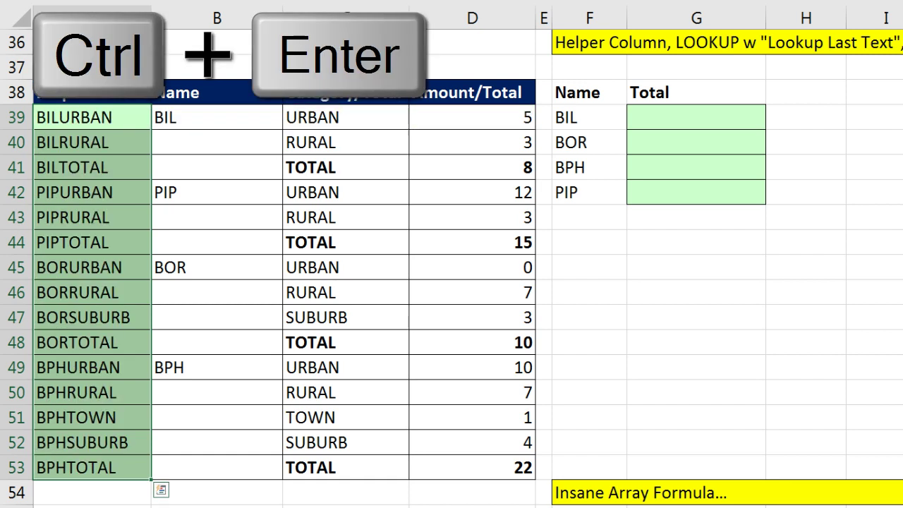
left_click(115, 119)
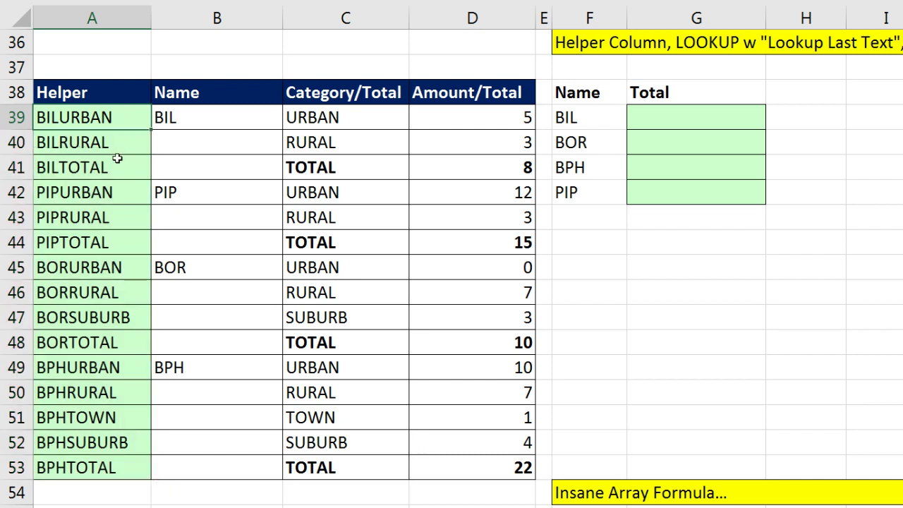
left_click(115, 168)
left_click(118, 241)
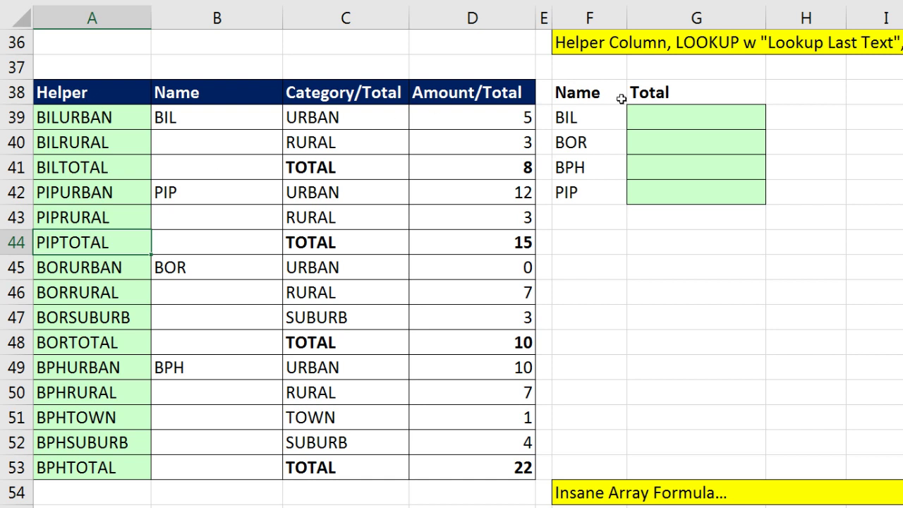
Start a VLOOKUP formula in G39 with F39&"TOTAL" as the lookup value
left_click(644, 111)
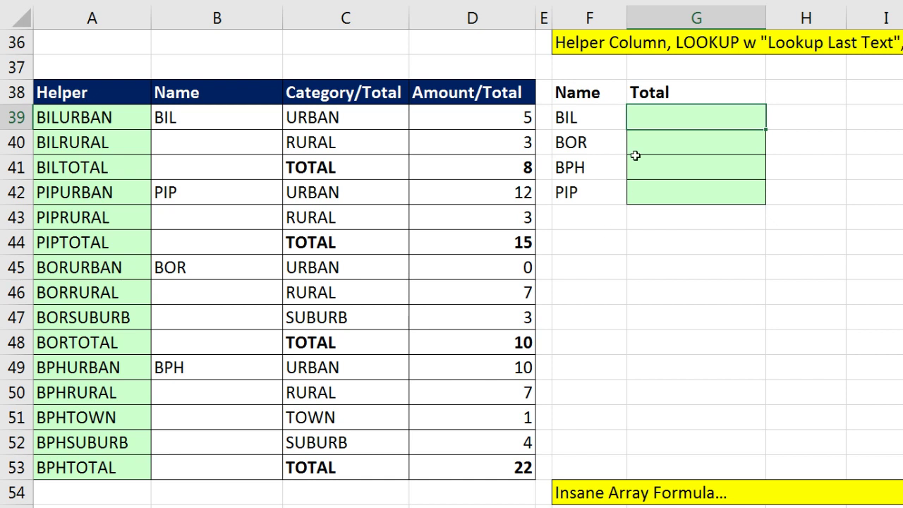
type("=vl")
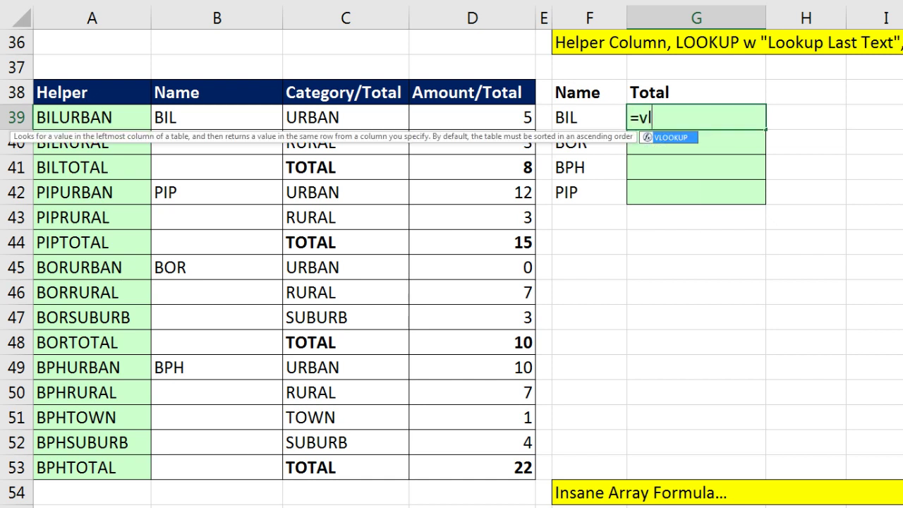
key("Tab")
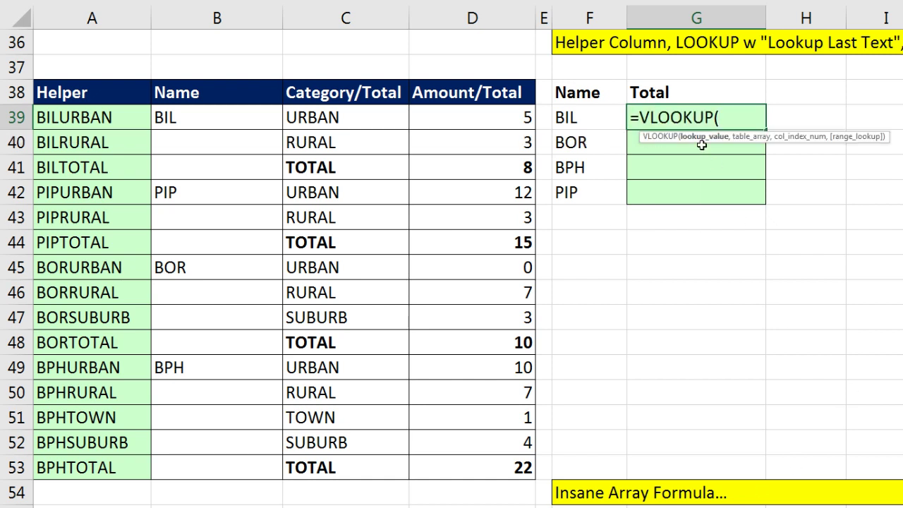
left_click(569, 117)
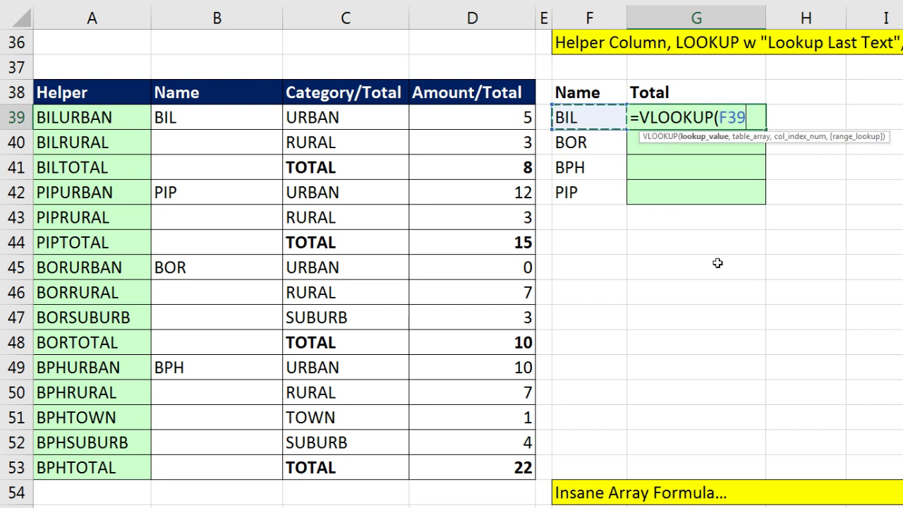
type("&")
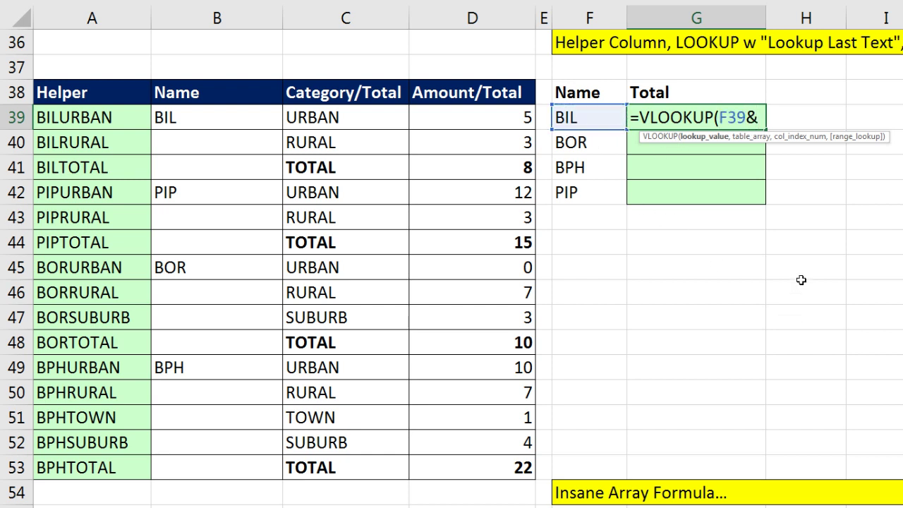
type("\"")
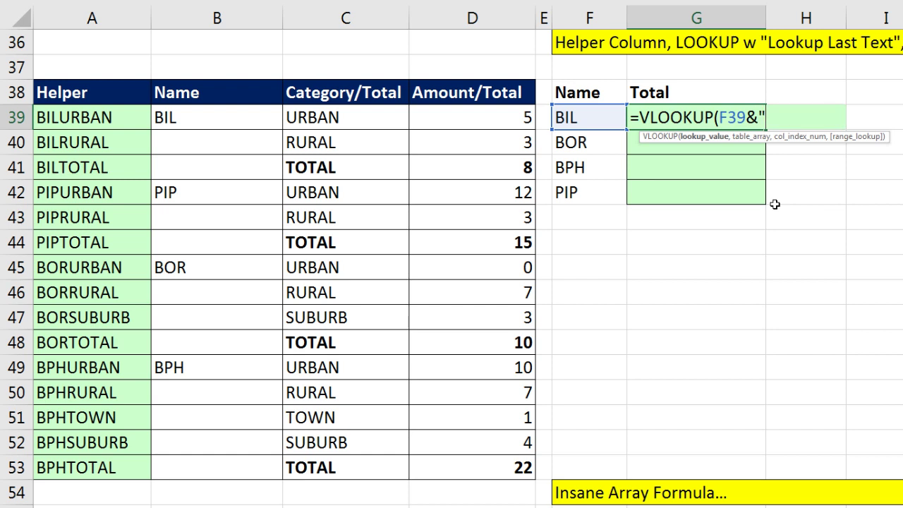
type("TOTAL")
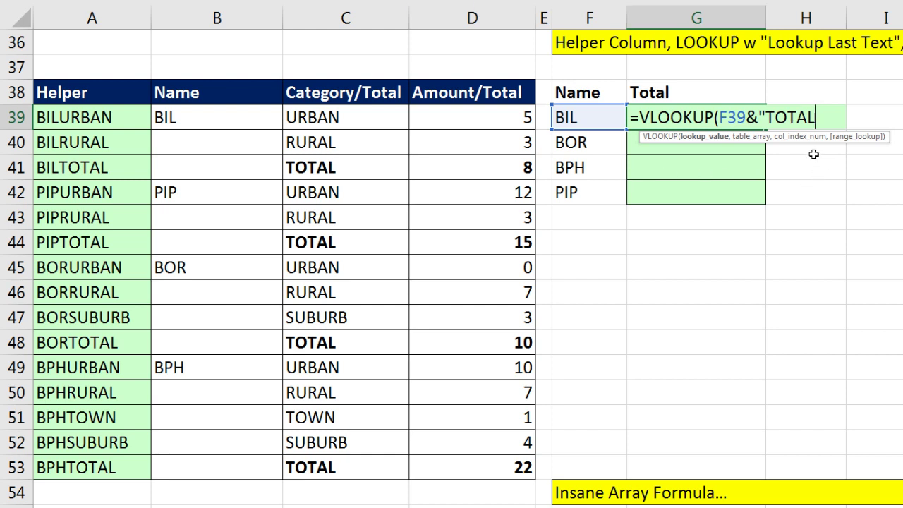
type("\",")
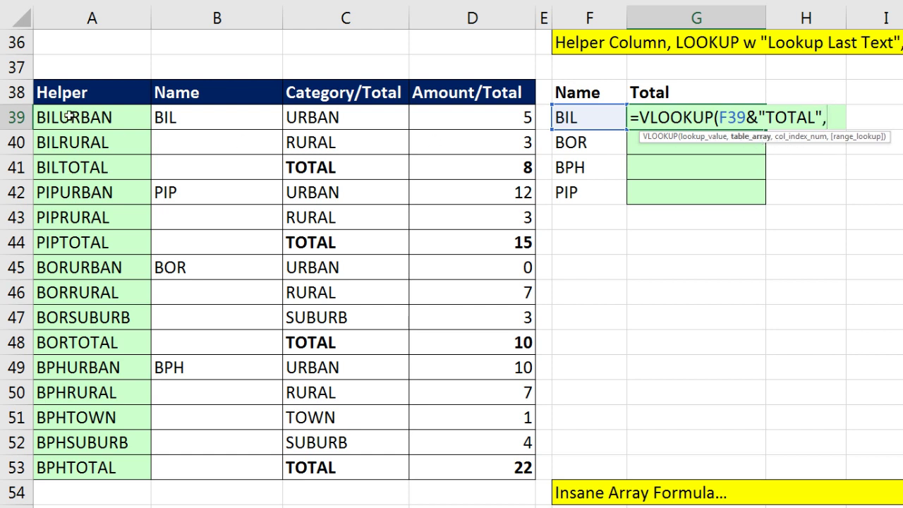
Set the VLOOKUP table array in G39 to the absolute range $A$39:$D$53
left_click_drag(71, 117, 497, 471)
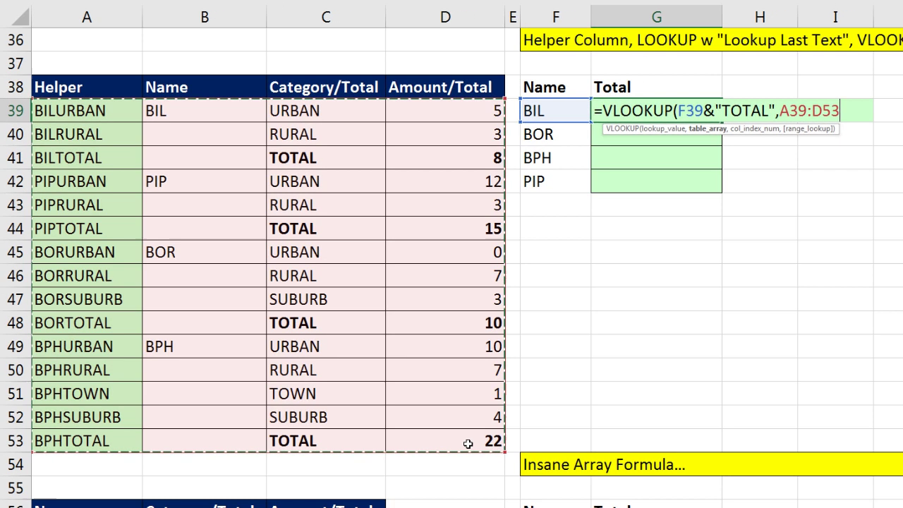
key("F4")
key("F4")
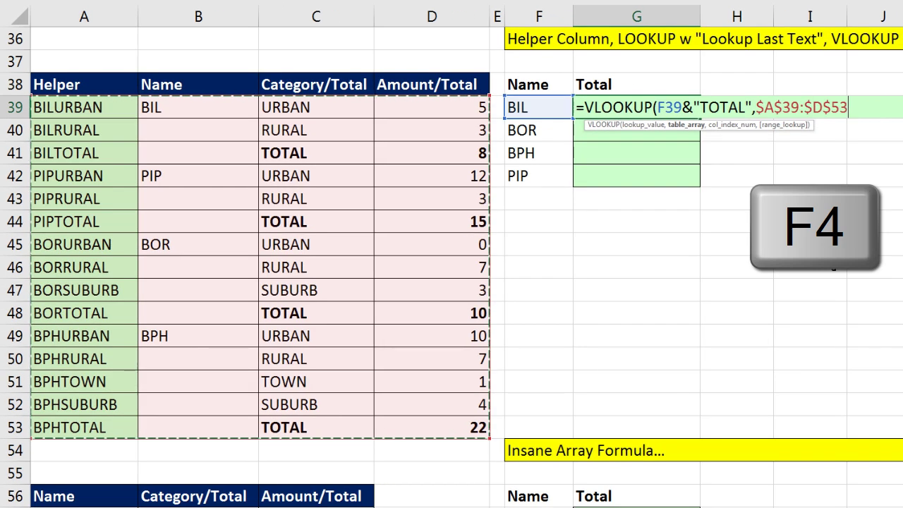
Complete the VLOOKUP in G39 with column index 4 and exact match 0, and fill it down to G42
type(",")
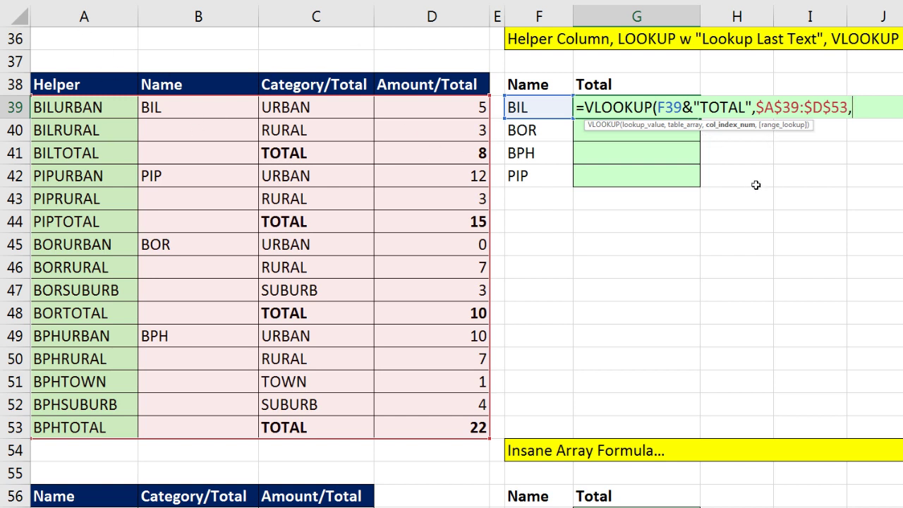
type("4")
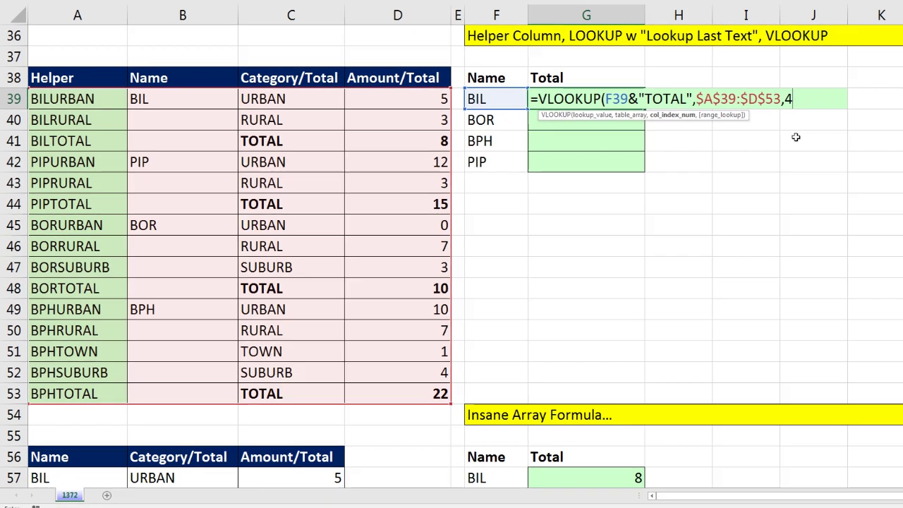
type(",")
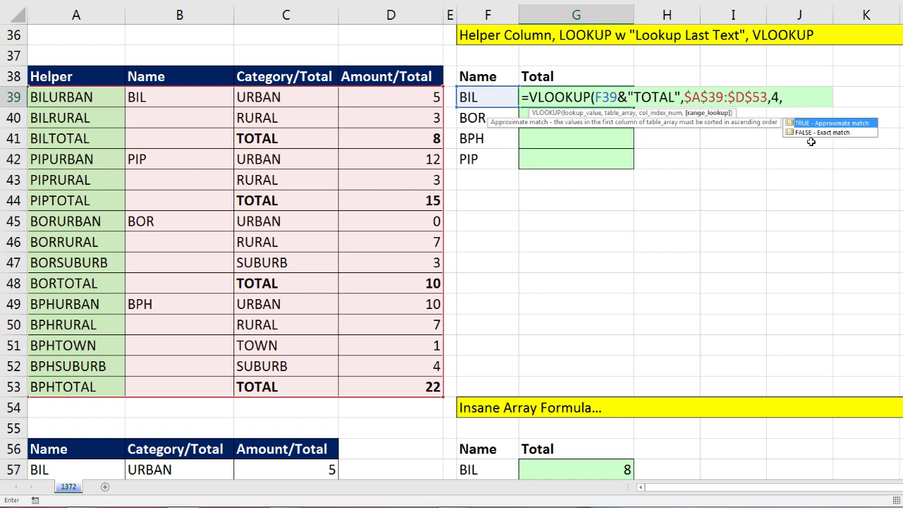
type("0")
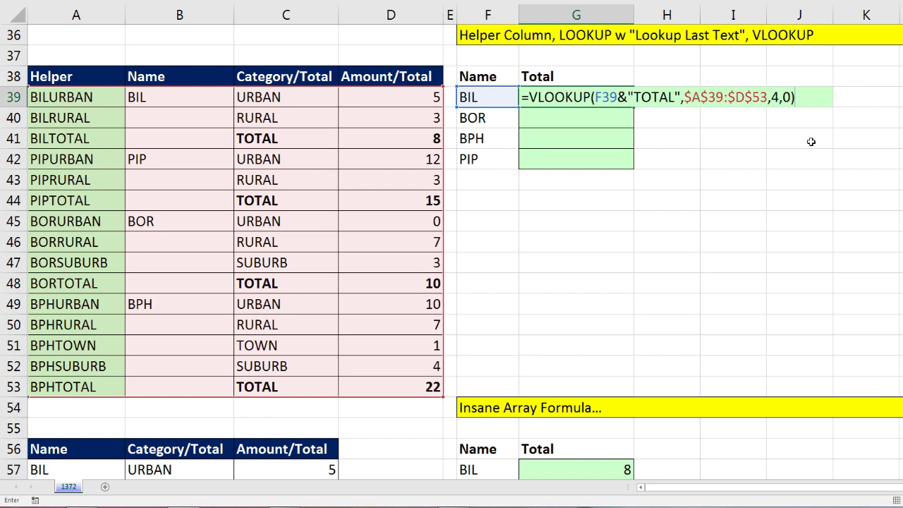
key("ctrl+Return")
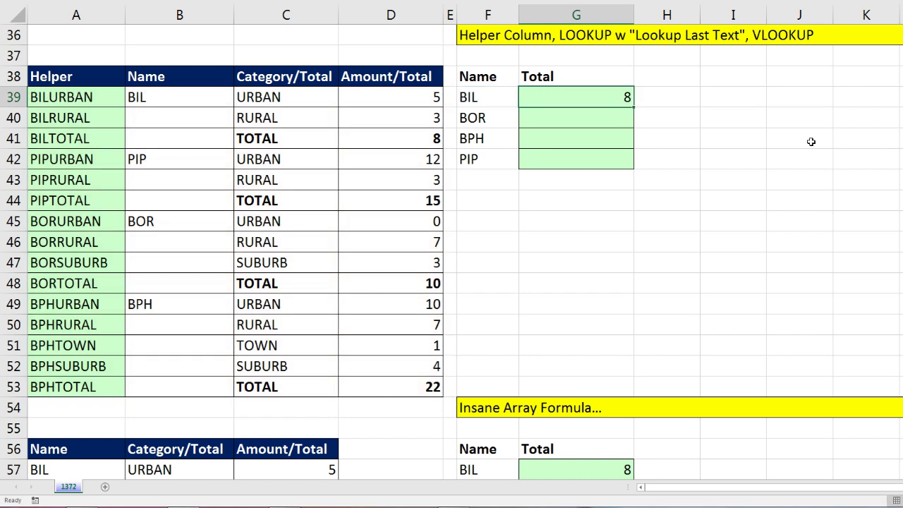
double_click(635, 109)
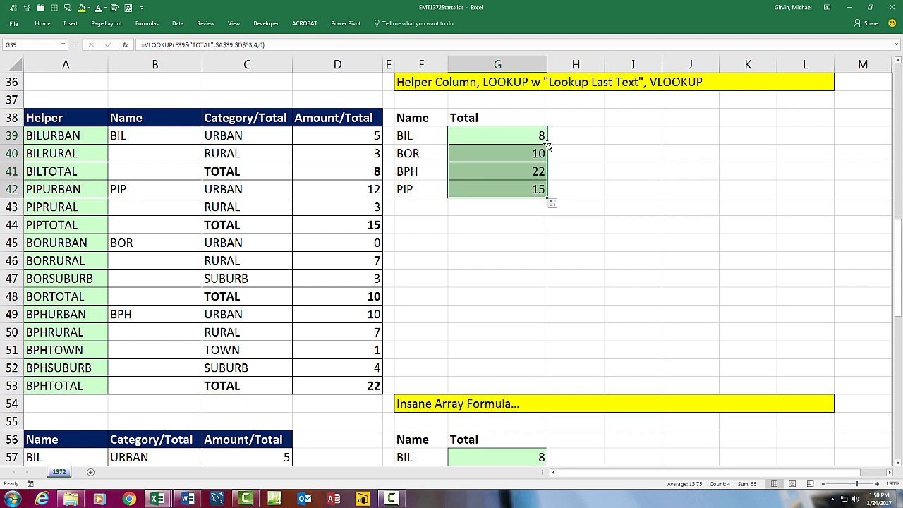
left_click(536, 276)
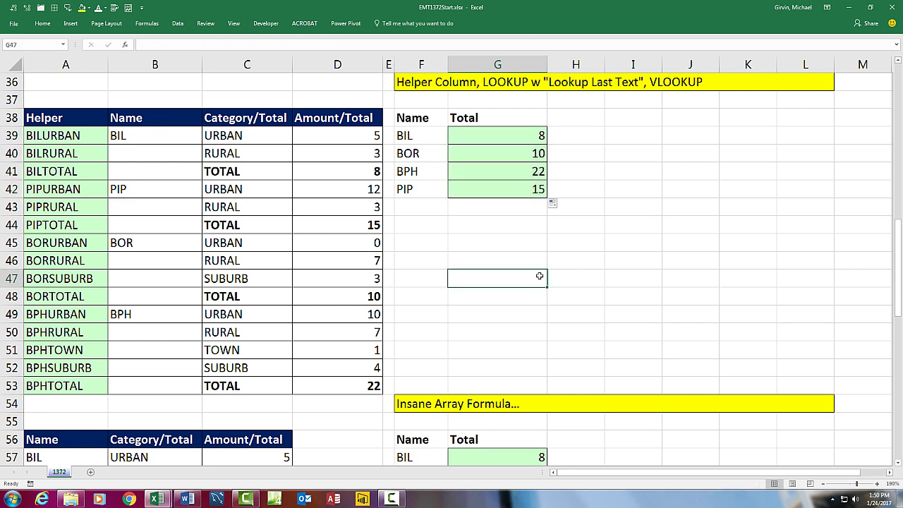
Review the INDEX and MATCH array formula in G57 under the Insane Array Formula heading
scroll(537, 276, "down", 5)
left_click(494, 191)
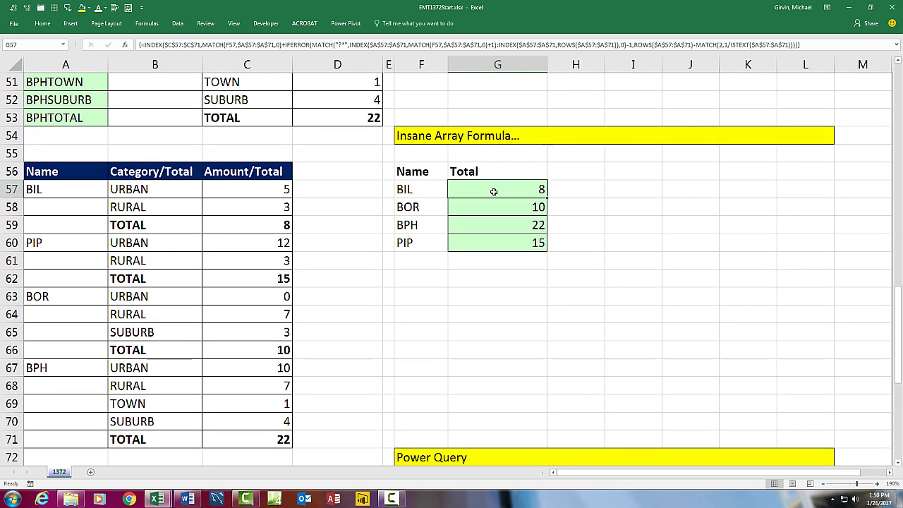
double_click(494, 190)
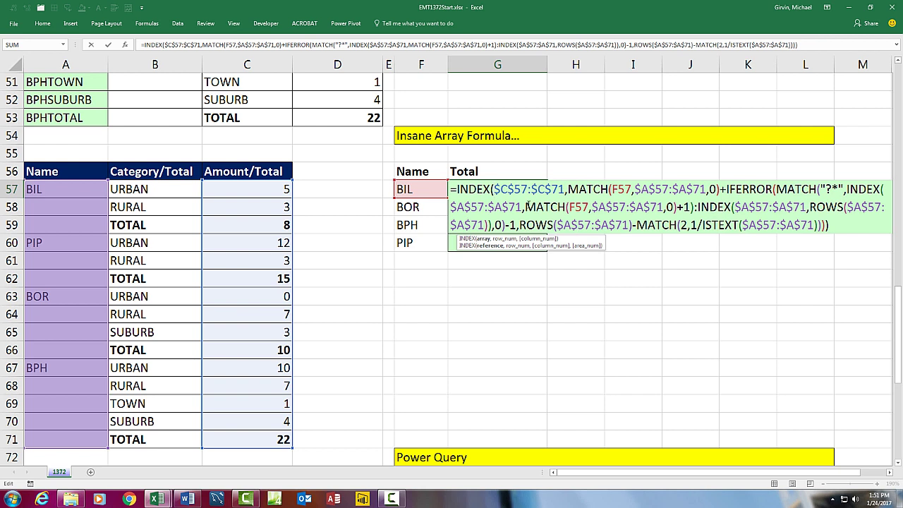
key("ctrl+shift+Return")
left_click(528, 308)
Check the table name of the Excel table in A74:C89 beside the Power Query heading
scroll(529, 297, "down", 6)
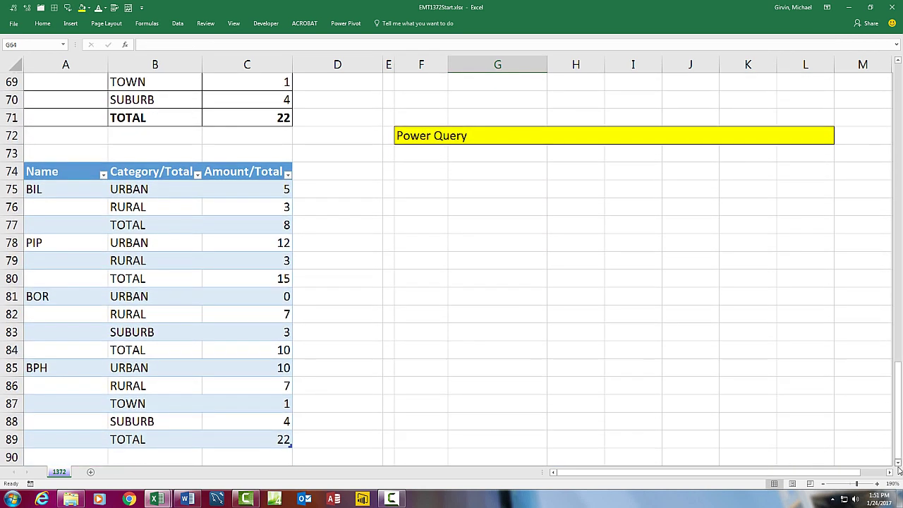
left_click(898, 464)
left_click(898, 464)
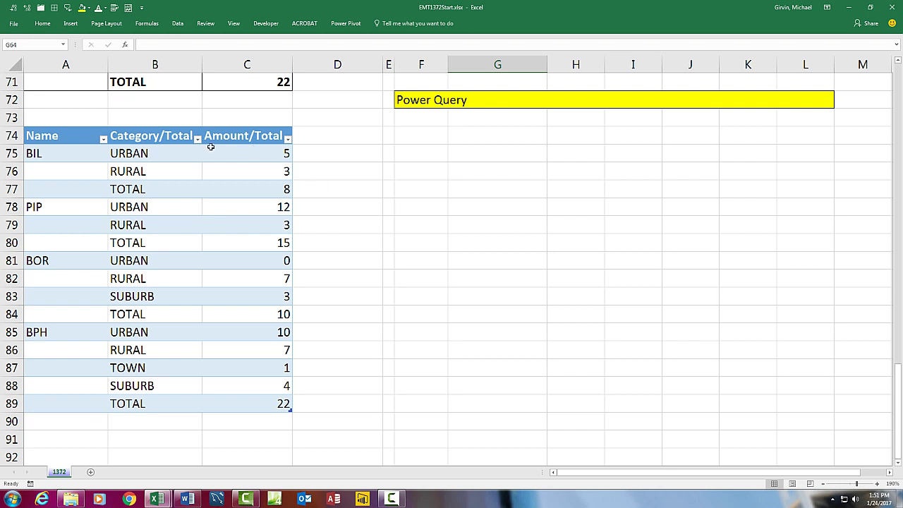
left_click(169, 173)
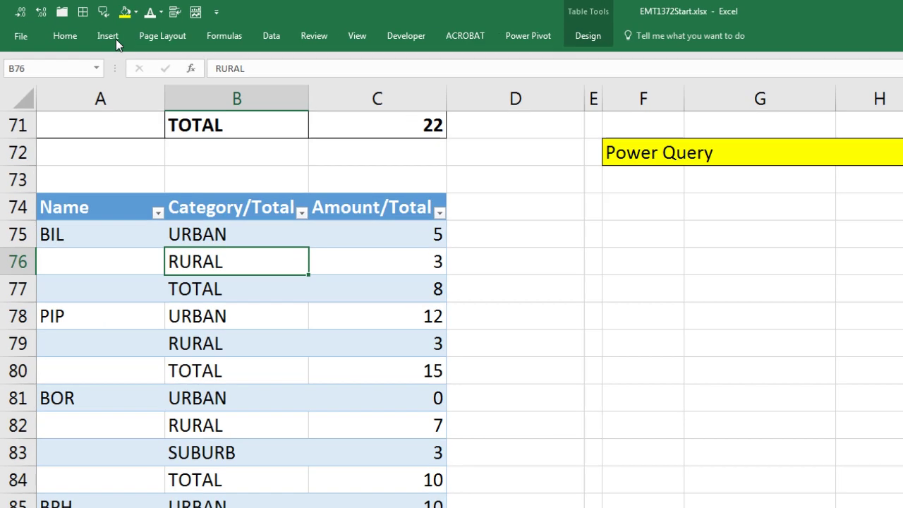
left_click(73, 27)
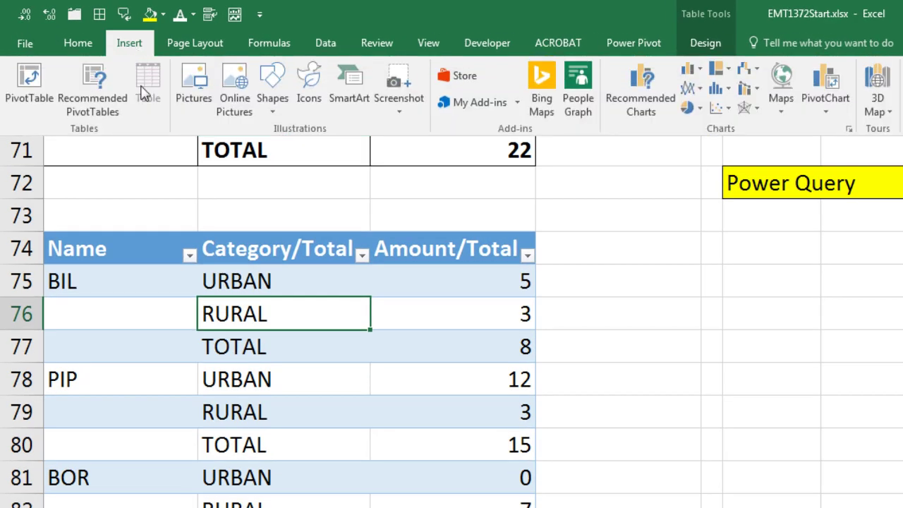
key("Escape")
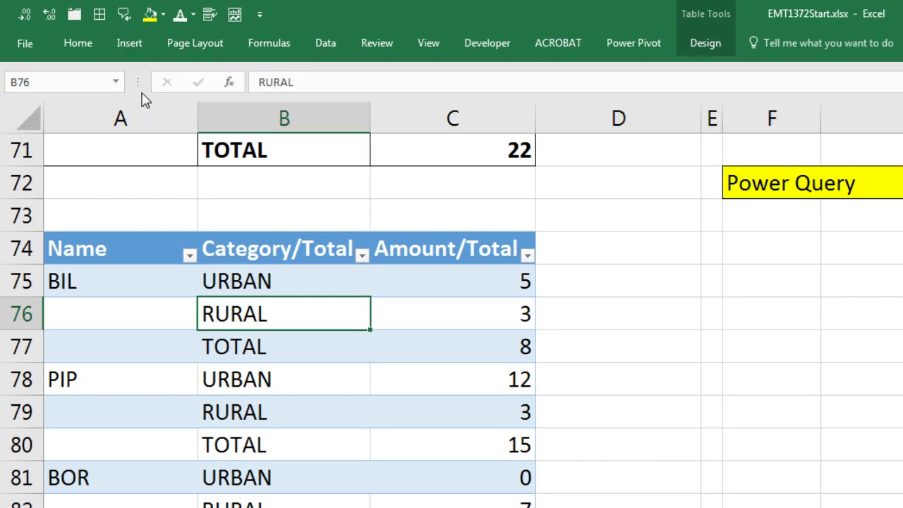
left_click(707, 43)
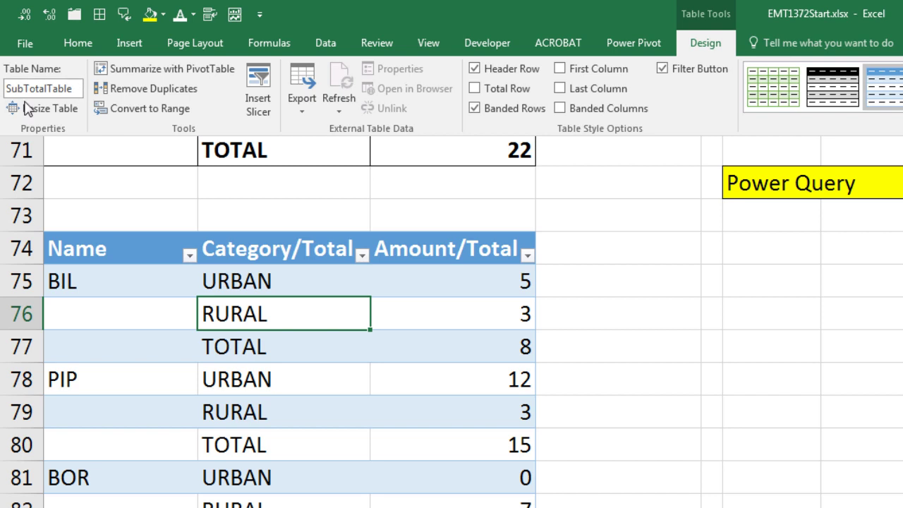
Import SubTotalTable into the Power Query editor and name the query TotalsReport
left_click(343, 315)
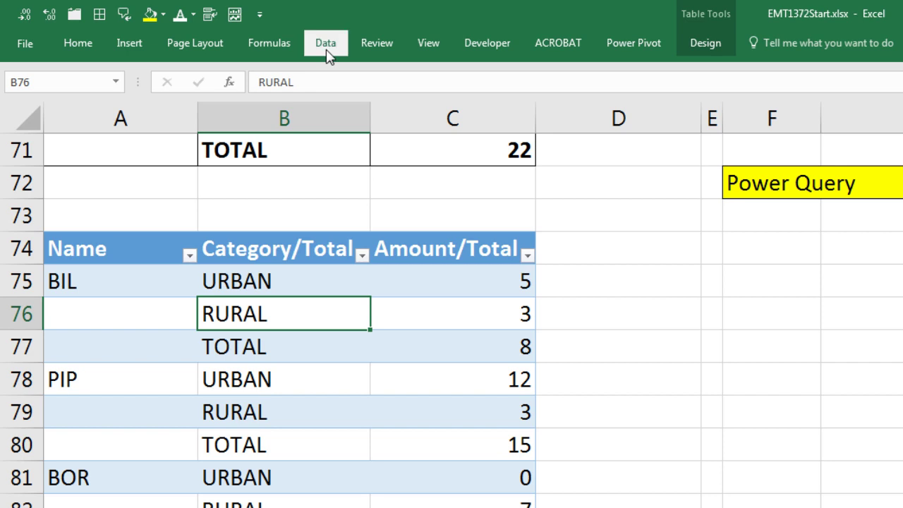
left_click(327, 53)
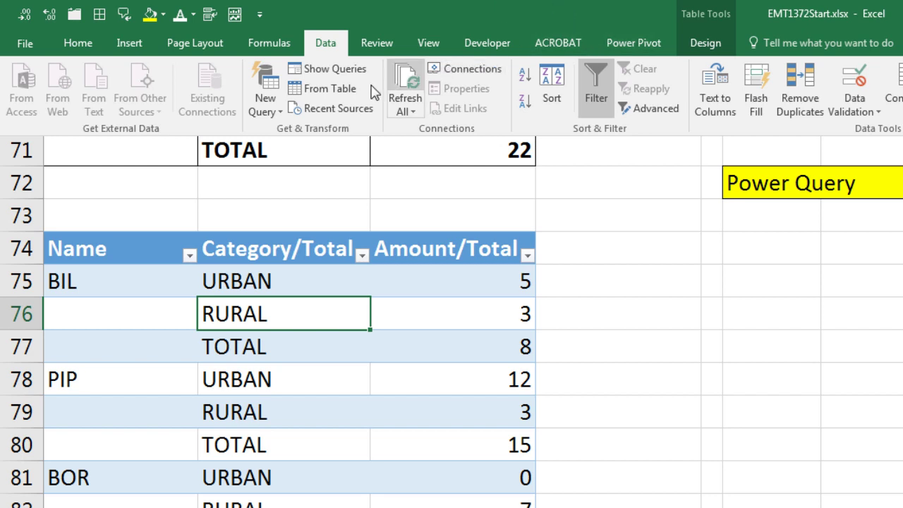
left_click(333, 96)
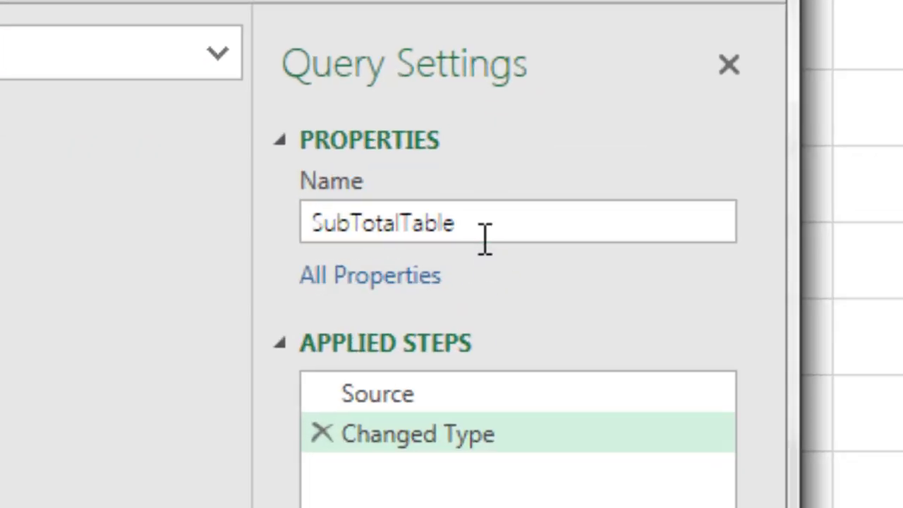
left_click_drag(481, 225, 289, 229)
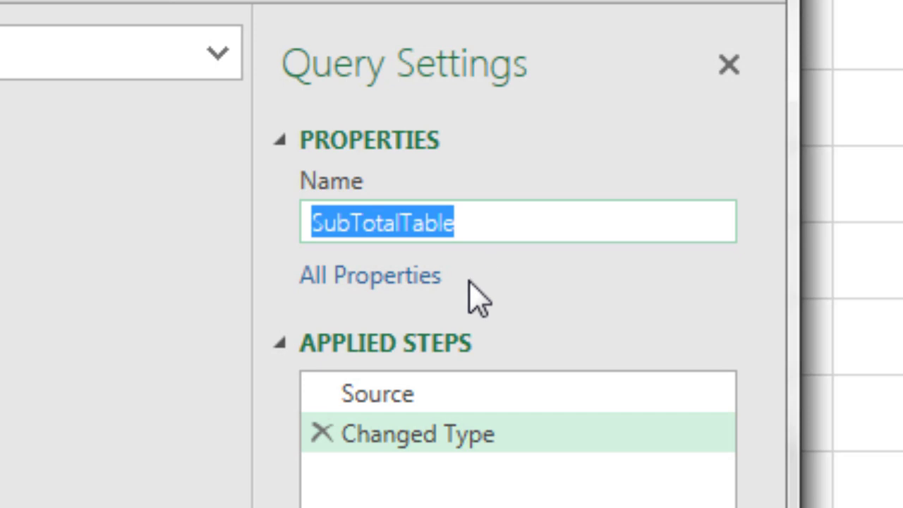
type("TotalsReport")
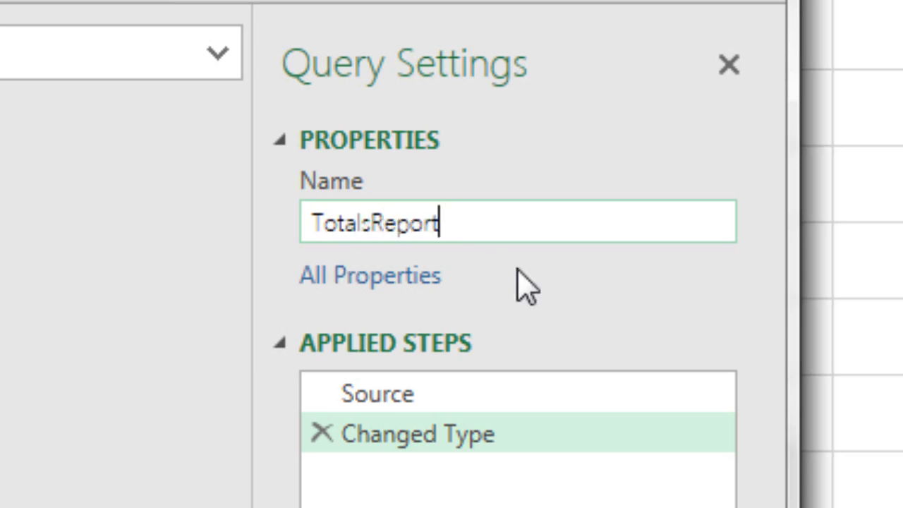
key("Return")
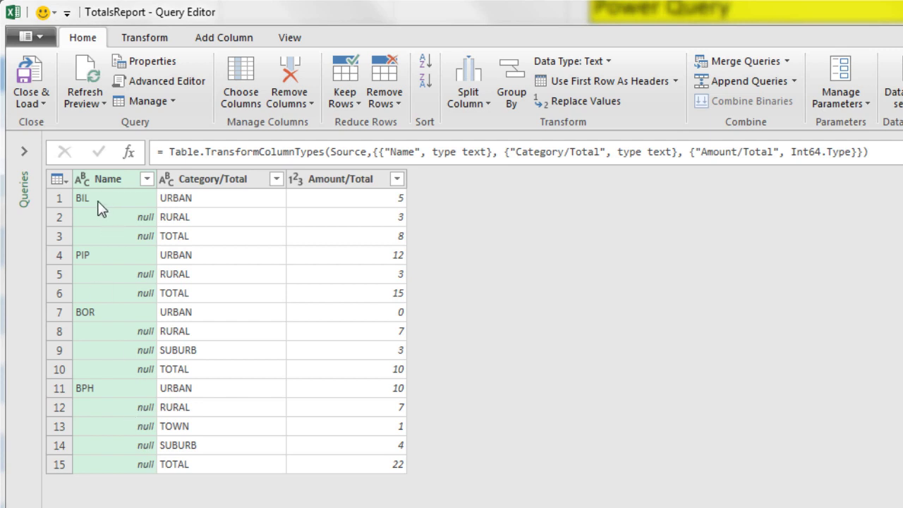
Fill the Name column down in the query so the null rows take the name above them
left_click(169, 38)
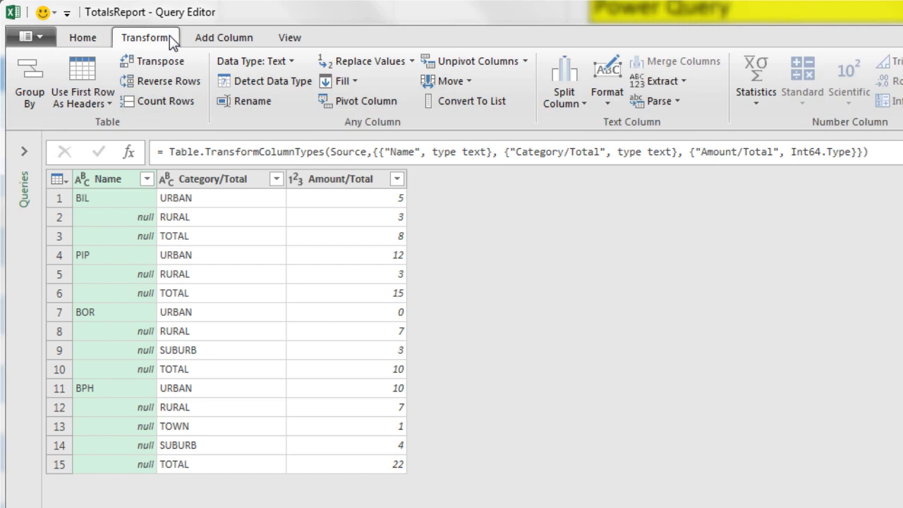
left_click(355, 82)
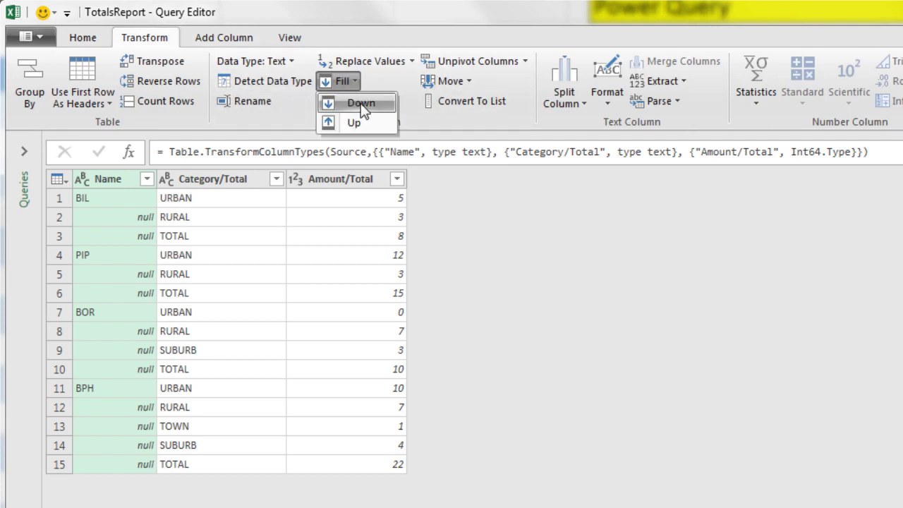
left_click(361, 105)
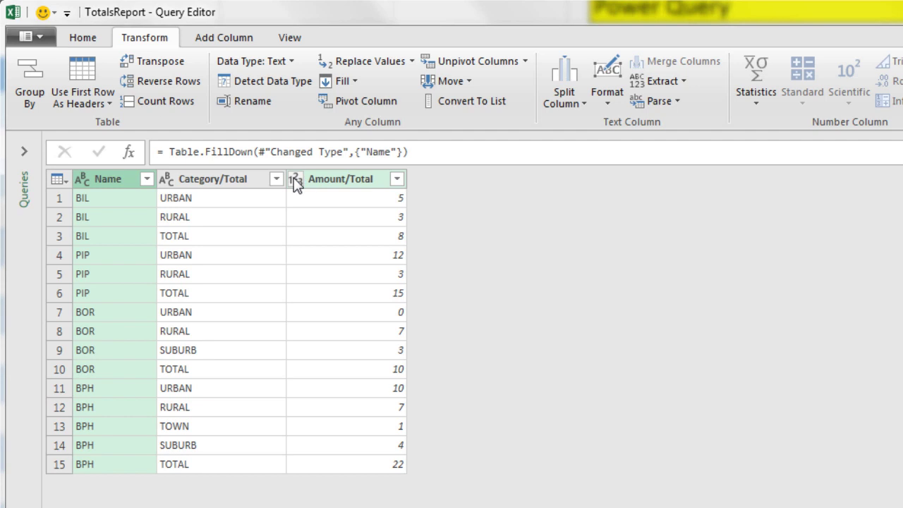
Filter Category/Total to keep only the TOTAL rows, and remove that column from the query
left_click(276, 179)
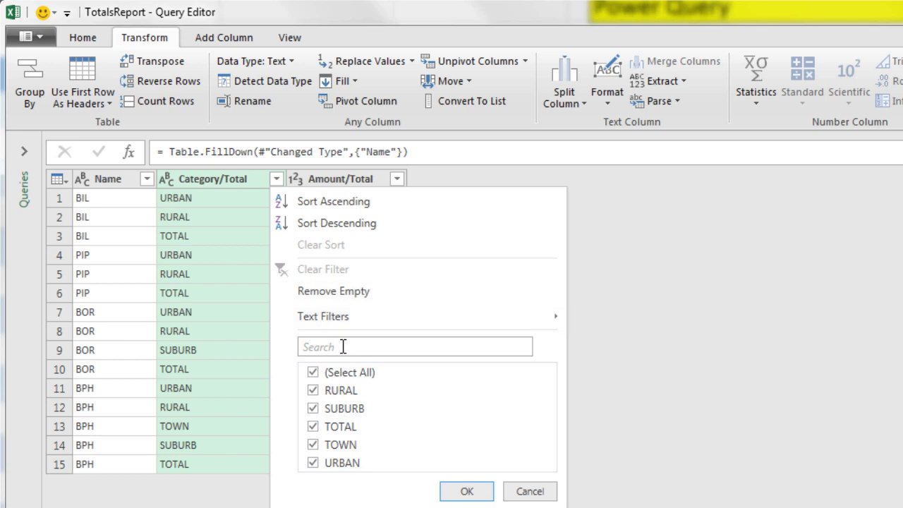
left_click(313, 374)
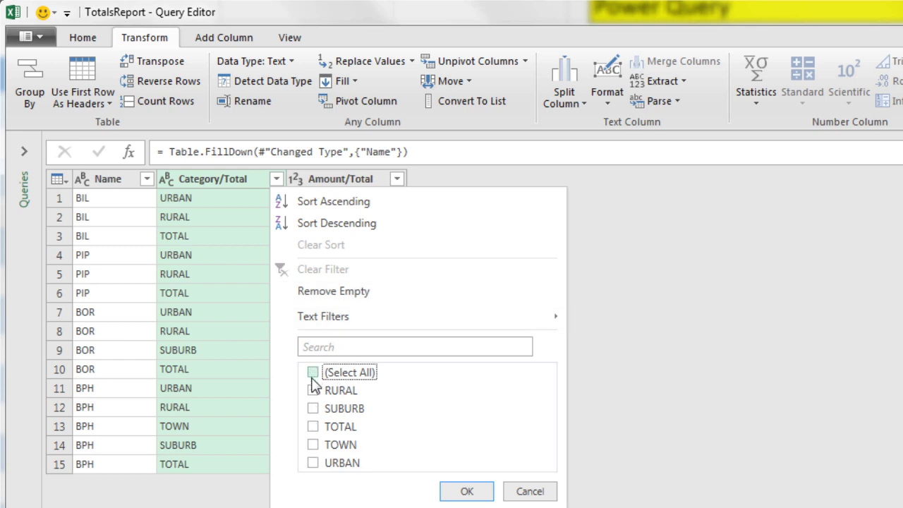
left_click(312, 427)
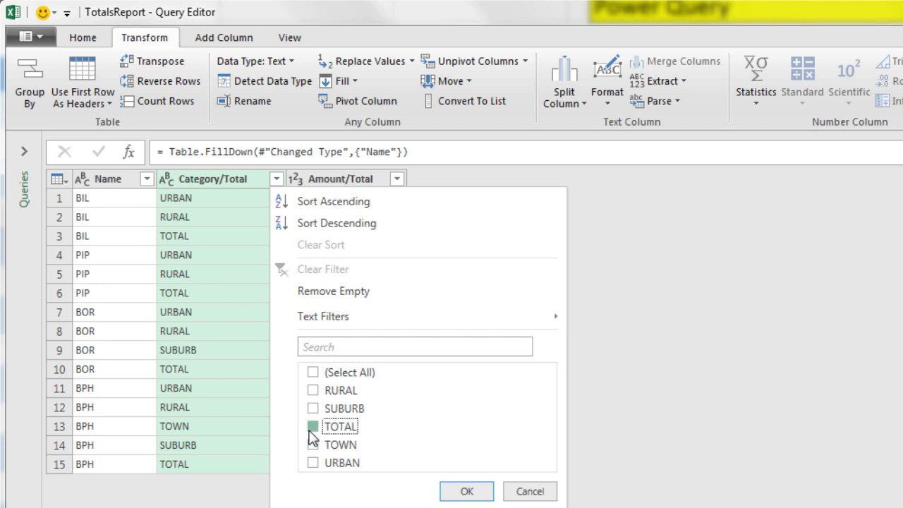
left_click(458, 489)
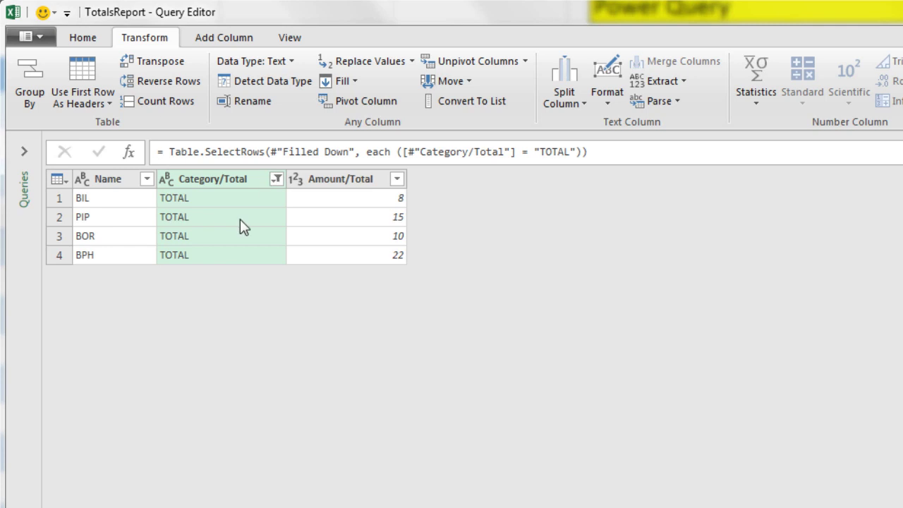
right_click(218, 179)
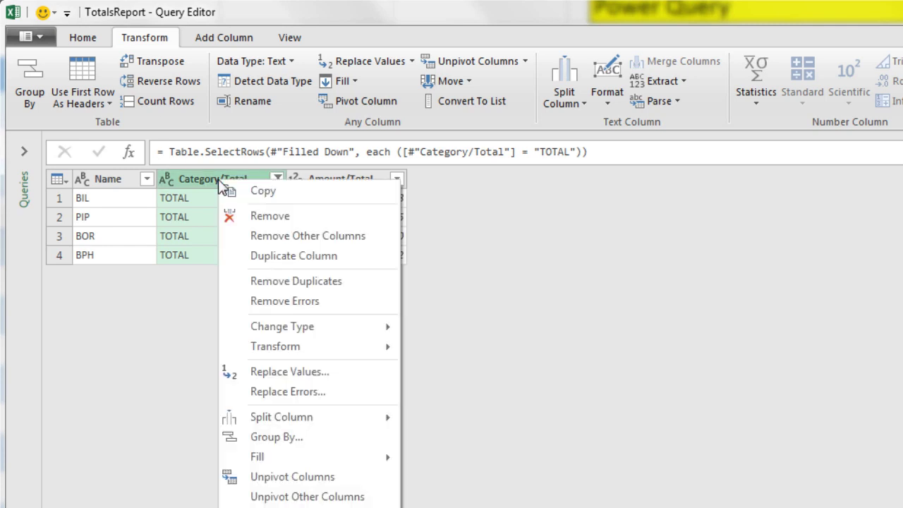
left_click(253, 224)
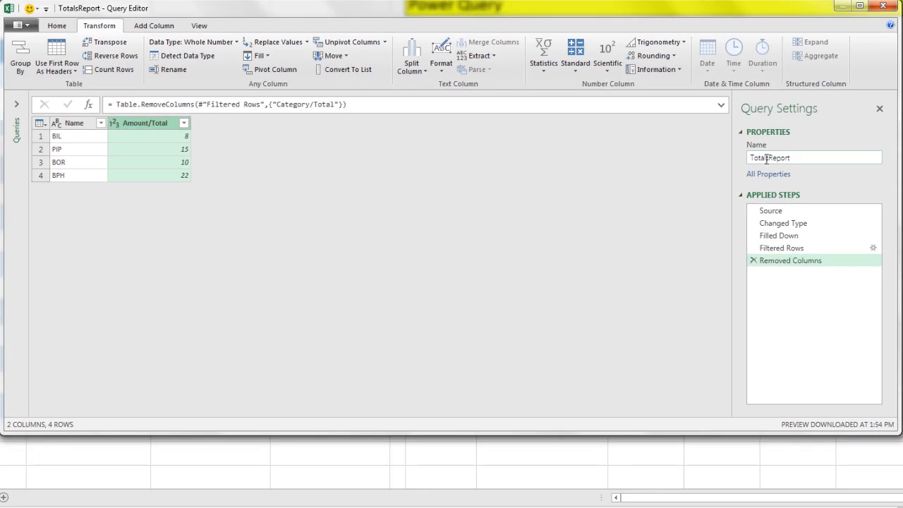
Close the query editor and load TotalsReport as a table on the existing worksheet at F74
left_click(59, 28)
left_click(29, 71)
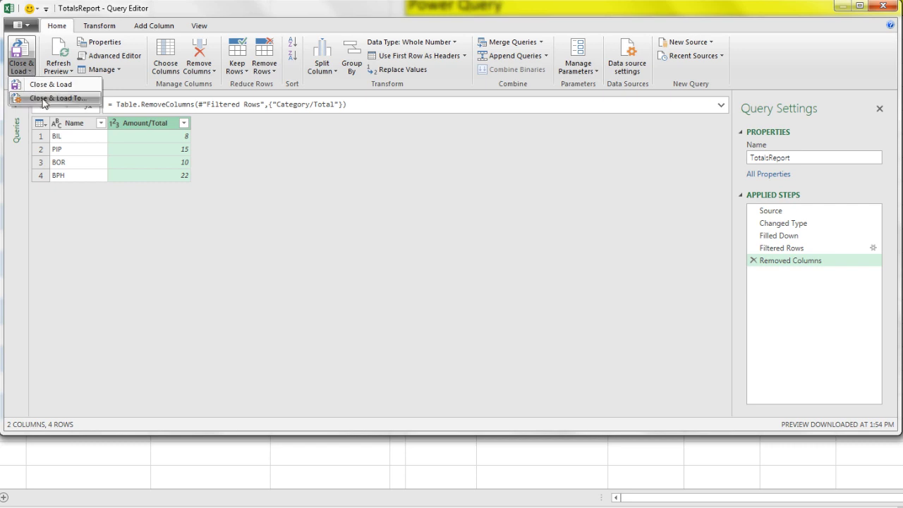
left_click(42, 99)
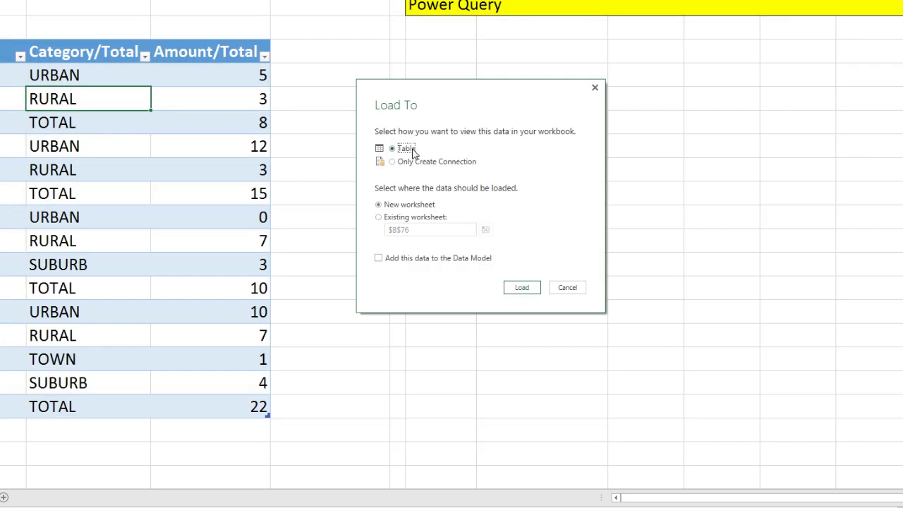
left_click(379, 218)
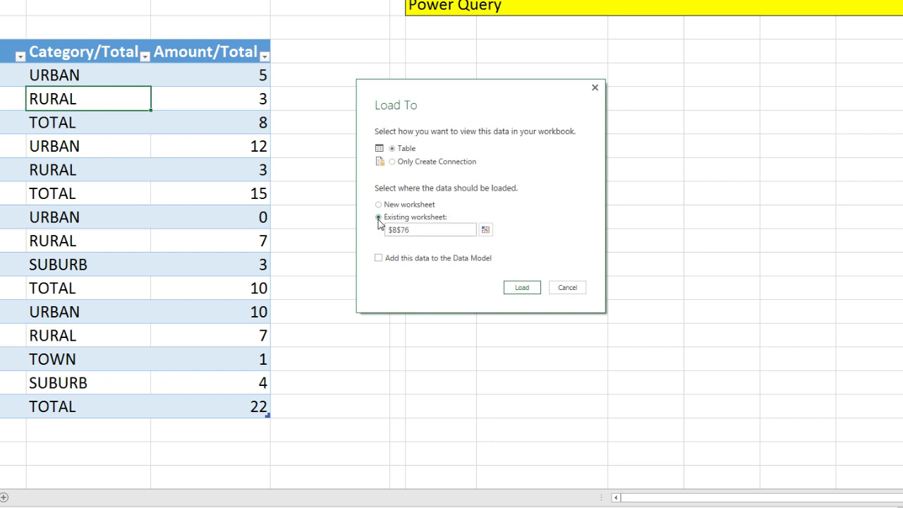
left_click(486, 230)
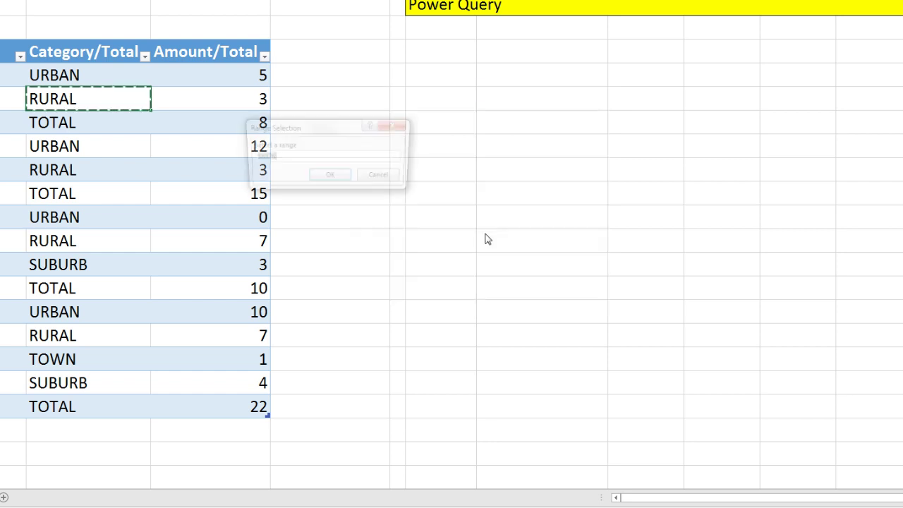
left_click(429, 50)
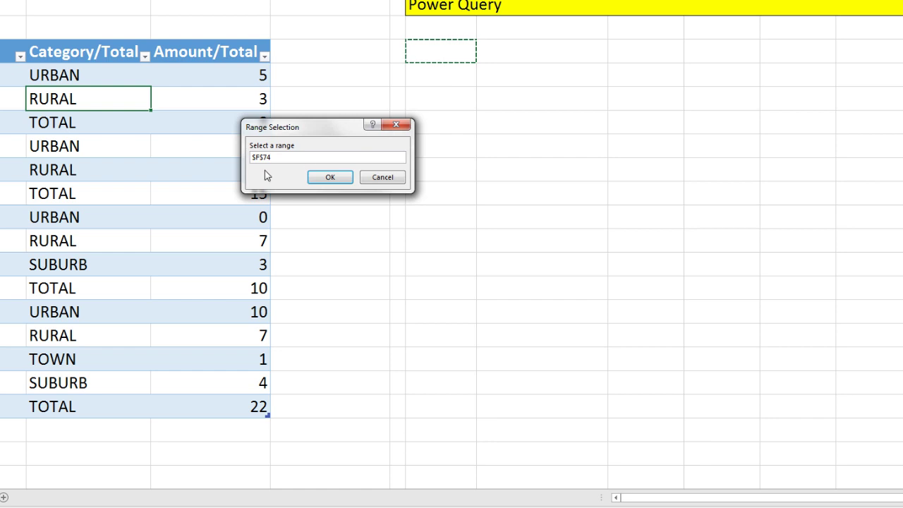
left_click(329, 178)
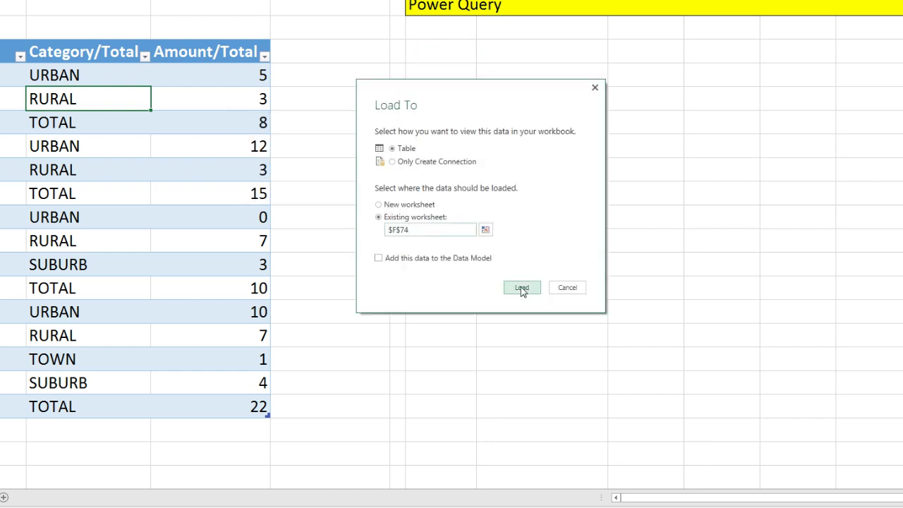
left_click(522, 289)
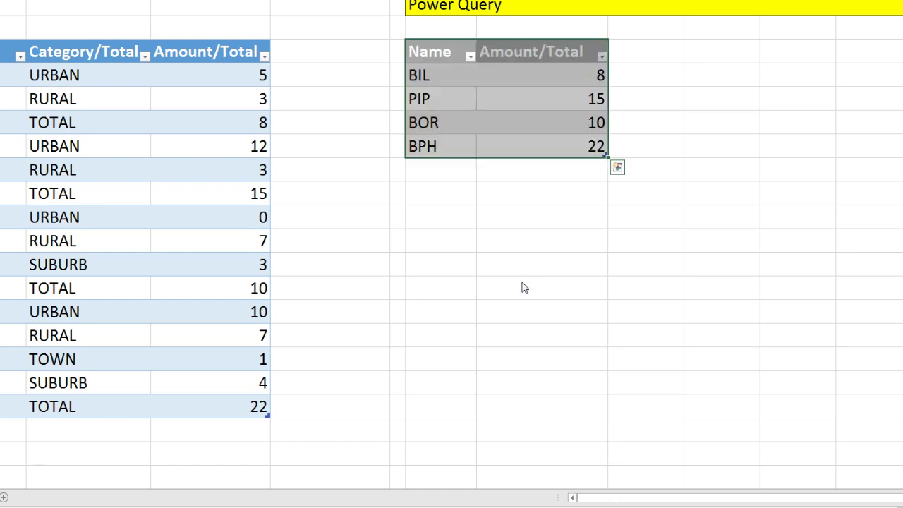
left_click(520, 75)
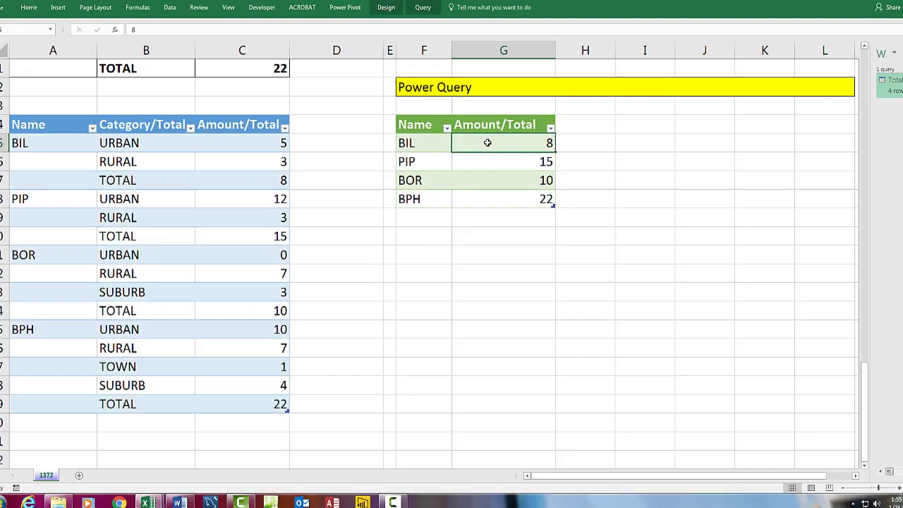
key("Down")
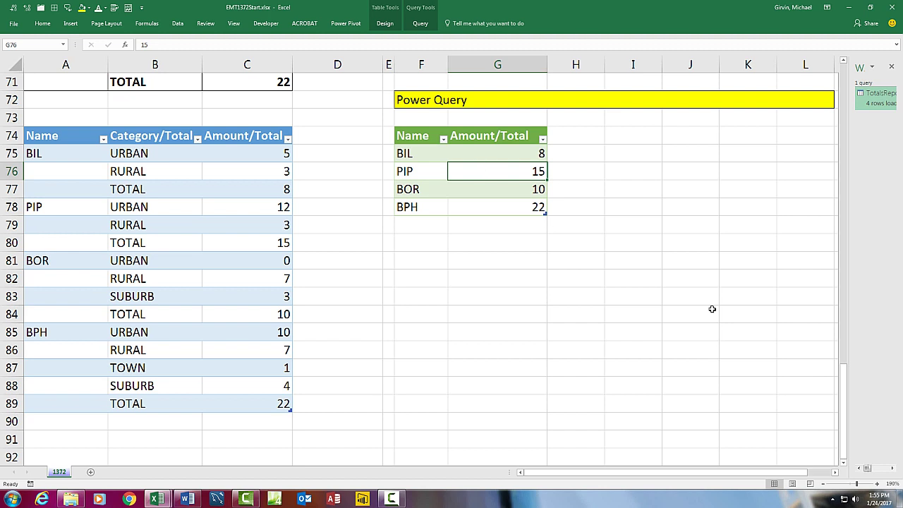
Review the VLOOKUP formula in G39 of the Helper Column section
left_click_drag(845, 416, 842, 257)
double_click(513, 171)
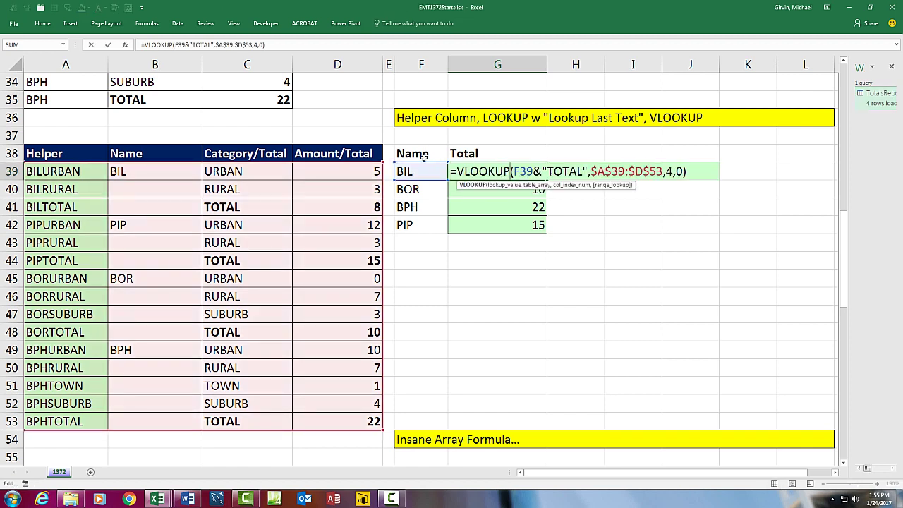
key("Escape")
In the helper-column table, set BIL's RURAL amount in D40 to 4 and BIL's TOTAL in D41 to 9
left_click(350, 194)
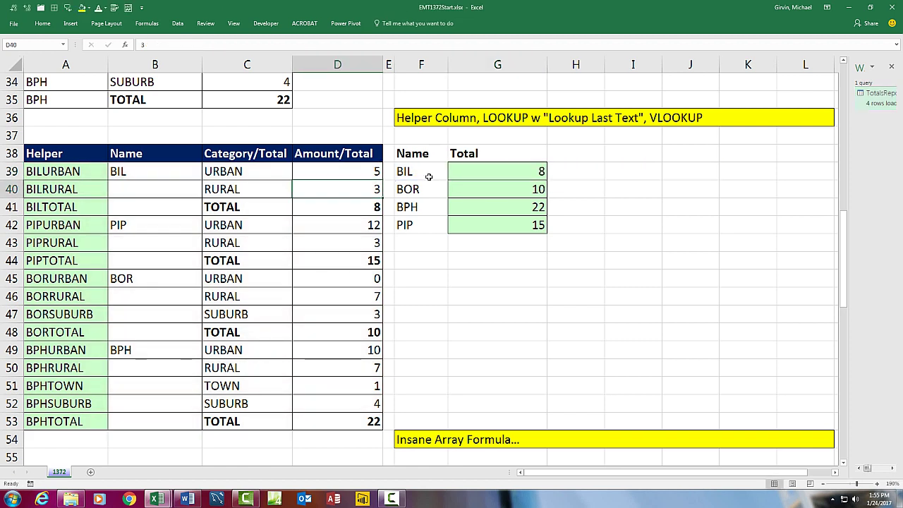
type("4")
key("Return")
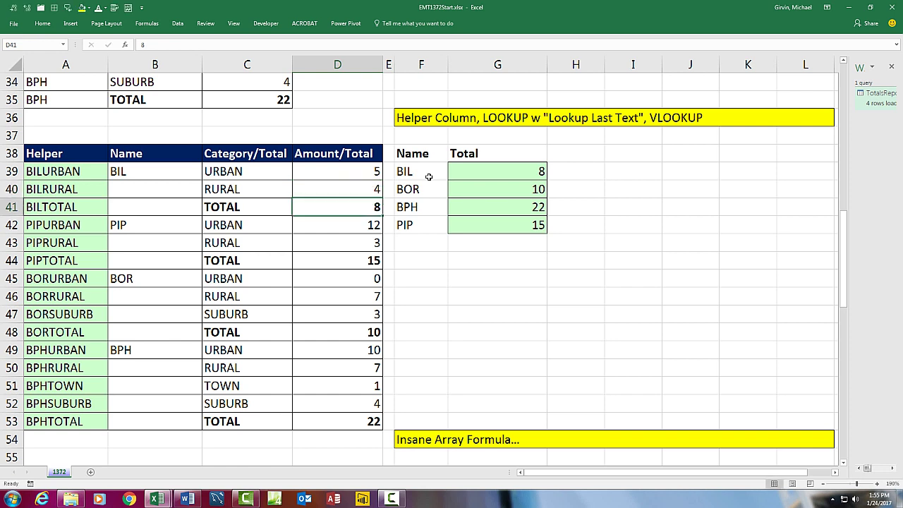
key("Return")
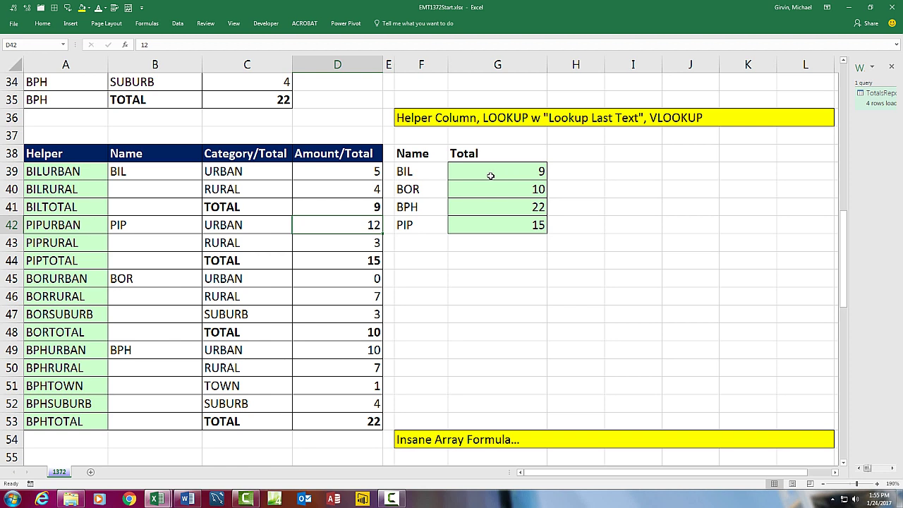
Recheck the VLOOKUP formula in G39 and undo the test edits to BIL's amounts
double_click(472, 163)
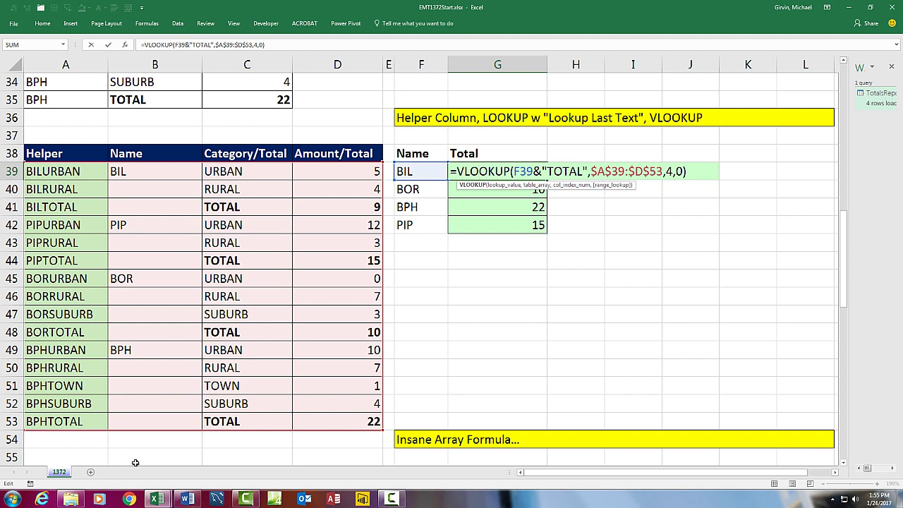
key("Escape")
key("ctrl+z")
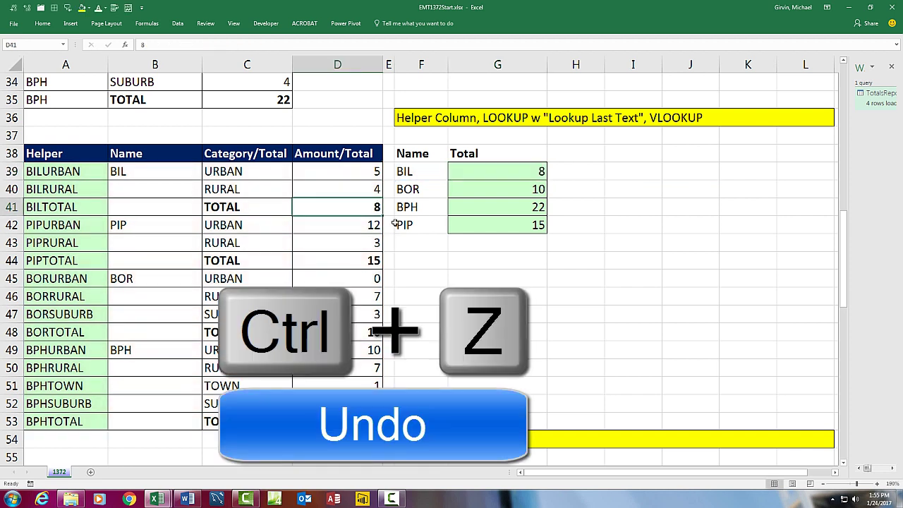
left_click(424, 277)
Set BIL's RURAL amount in C76 to 4 and TOTAL in C77 to 9, and refresh the Power Query result table
scroll(550, 295, "down", 7)
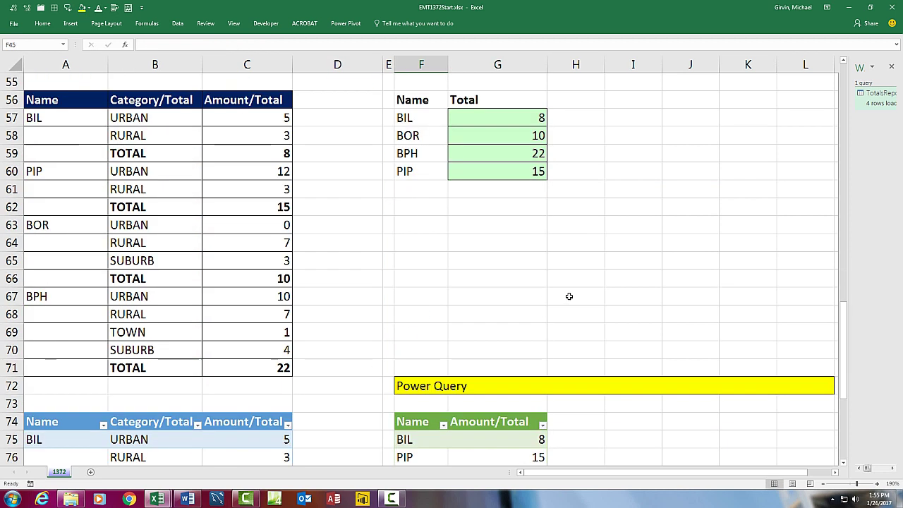
scroll(529, 247, "down", 5)
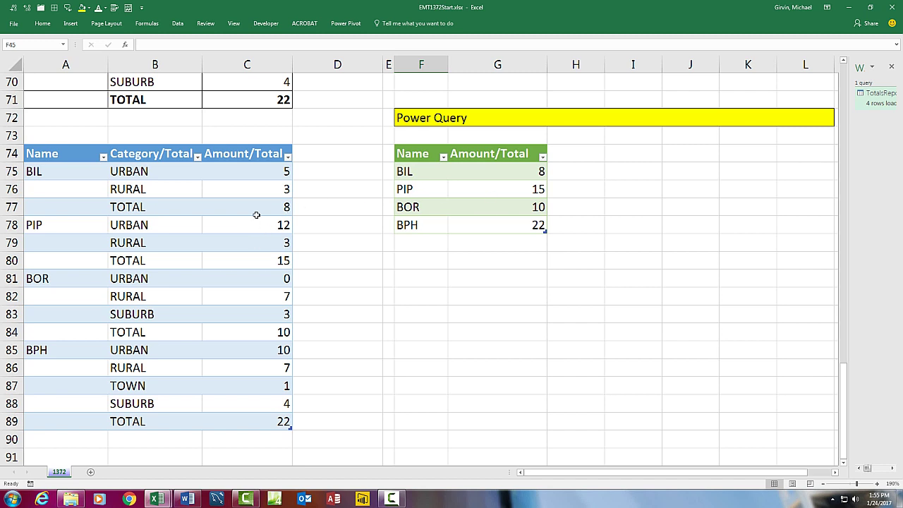
left_click(256, 191)
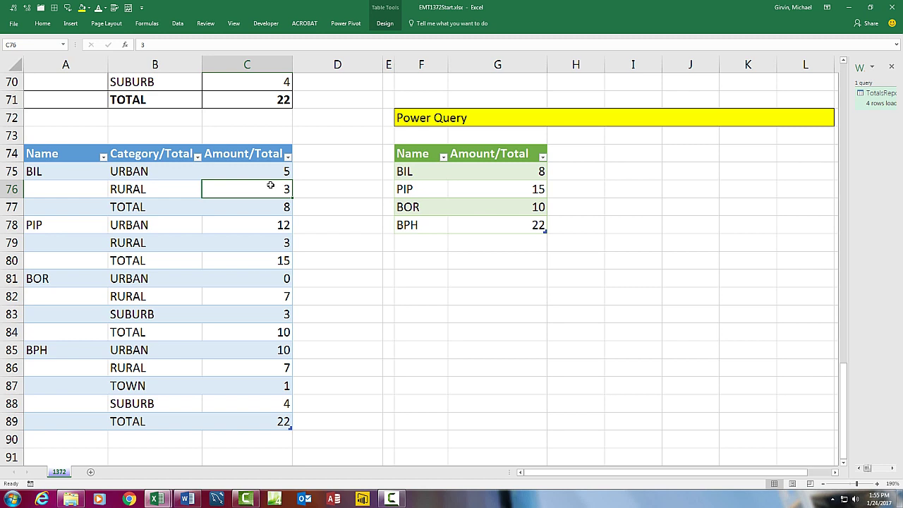
type("4")
key("Return")
type("9")
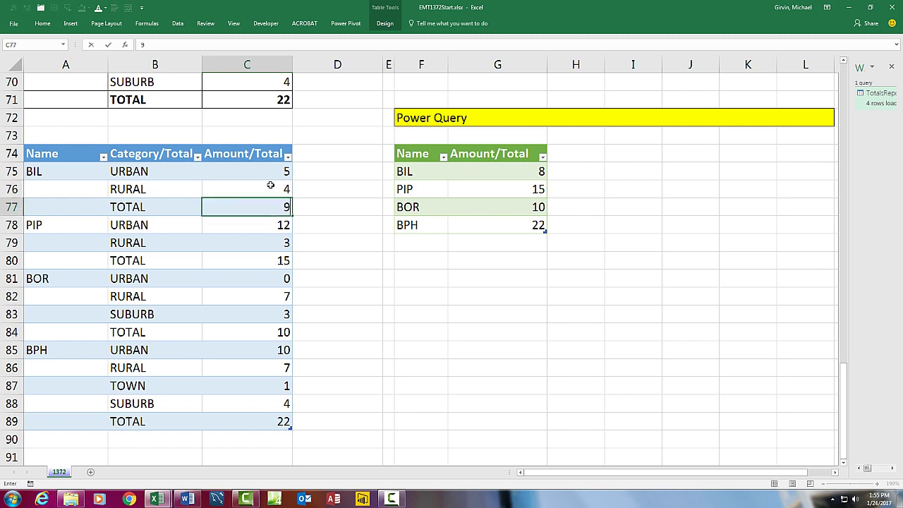
key("Return")
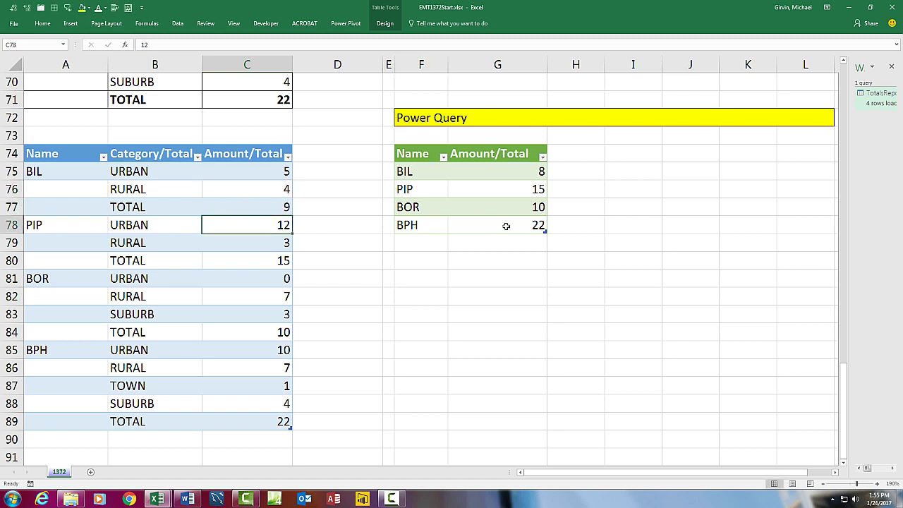
right_click(462, 173)
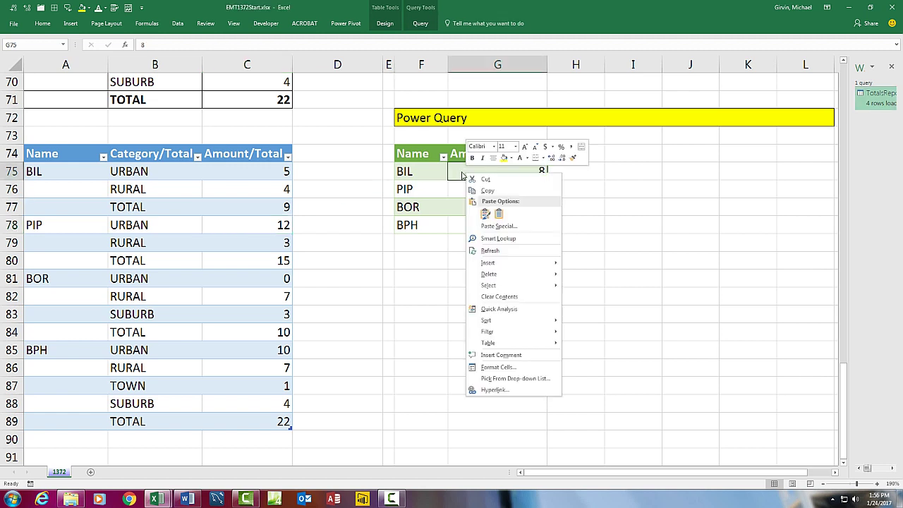
left_click(490, 253)
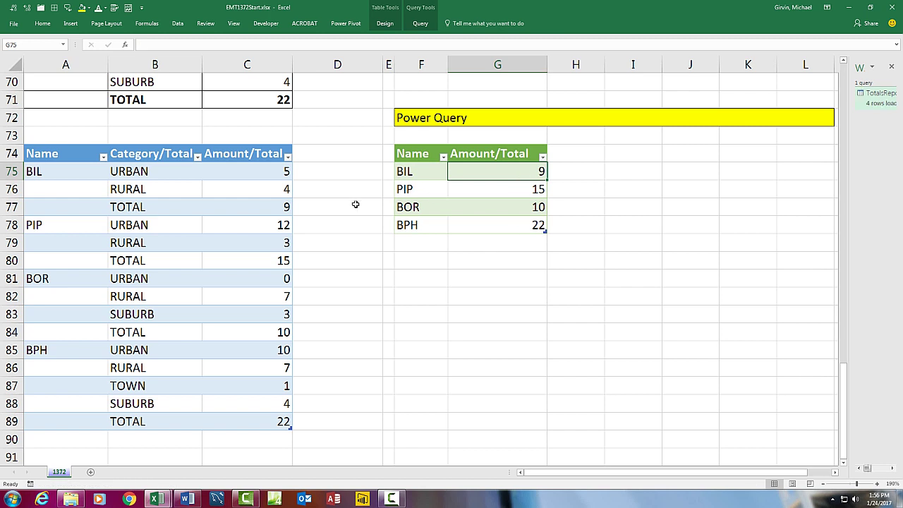
Undo the query refresh and the edits to BIL's RURAL and TOTAL amounts in C76:C77
key("ctrl+z")
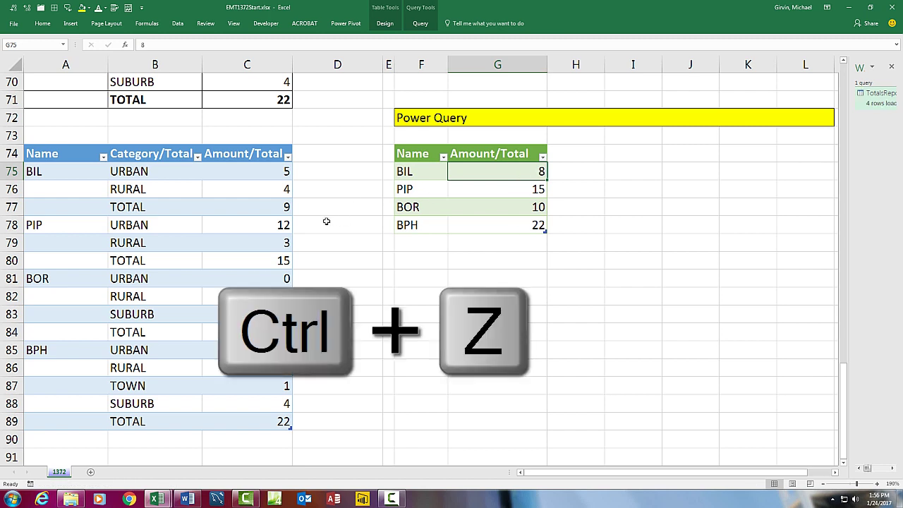
key("ctrl+z")
key("ctrl+z")
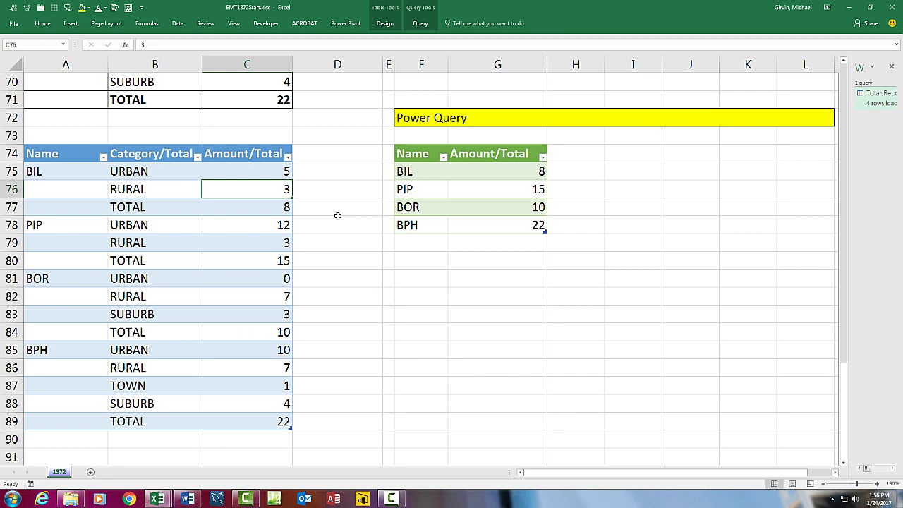
Add a record in row 90 below the source table with name HIP, category RURAL and amount 5
scroll(250, 294, "down", 3)
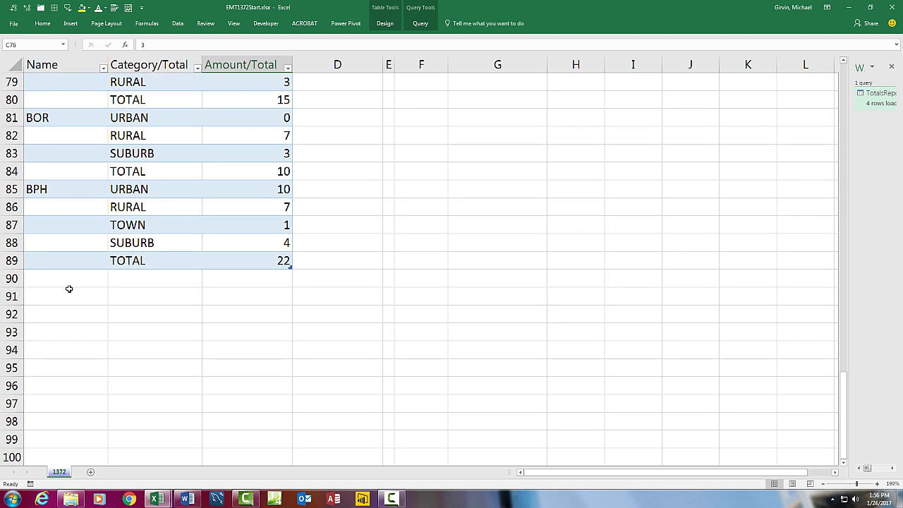
left_click(70, 278)
type("HIP")
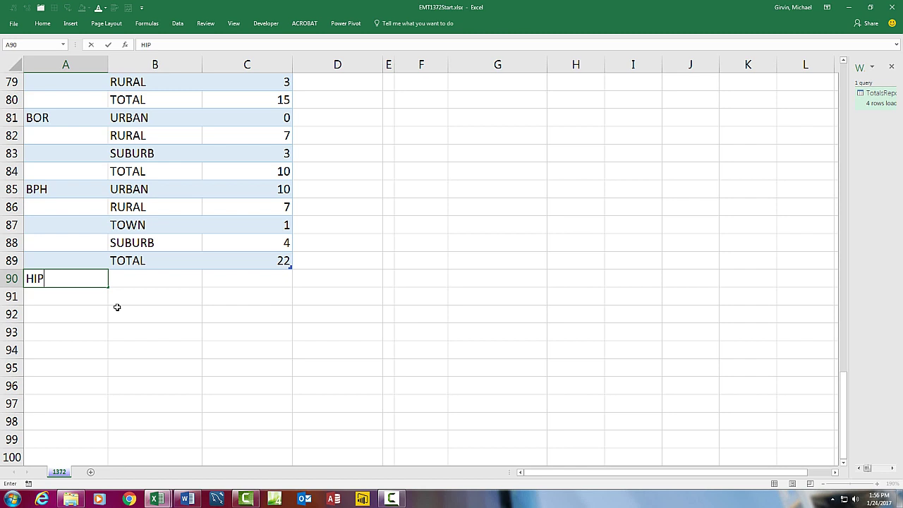
key("Tab")
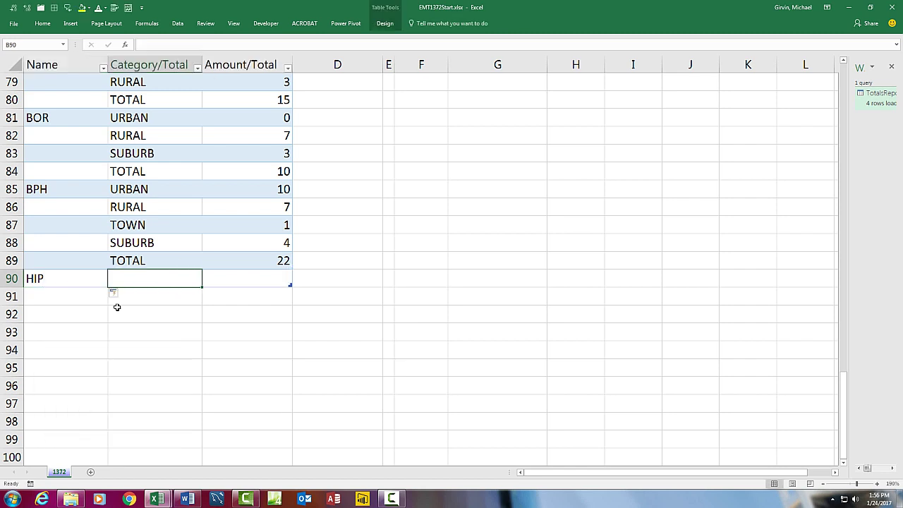
type("RURAL")
key("Tab")
type("5")
key("Tab")
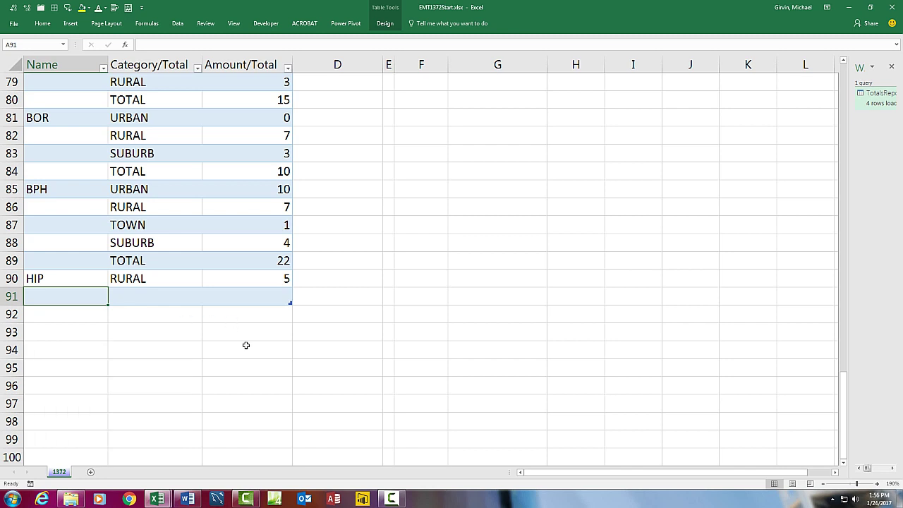
Fill row 91 as HIP's subtotal row, leaving the name blank and entering TOTAL with an amount of 5
key("Tab")
type("TOTAL")
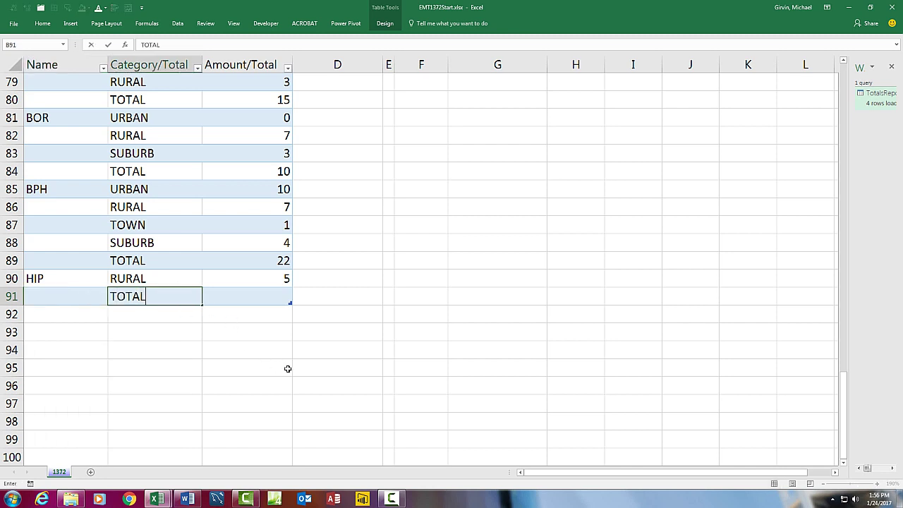
key("Tab")
type("5")
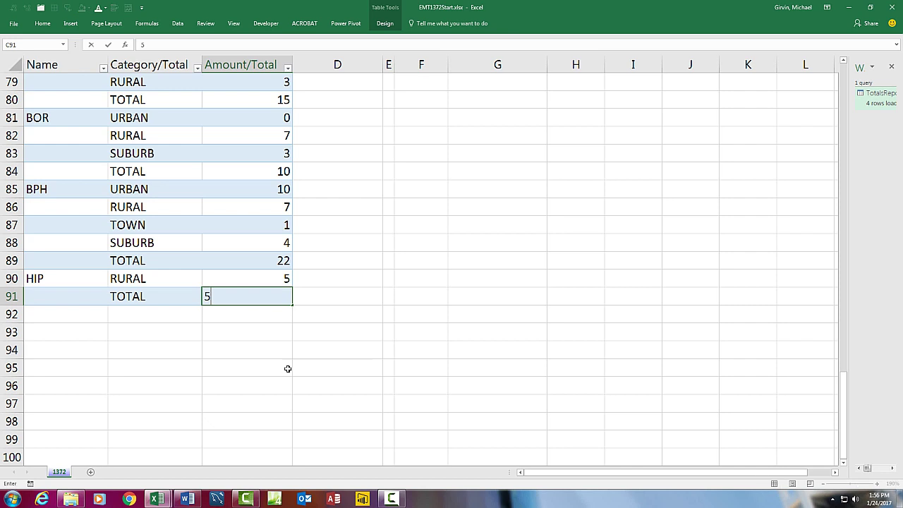
key("ctrl+Return")
Refresh the Power Query result table at F74 and compare it with the extended source table
scroll(467, 336, "up", 5)
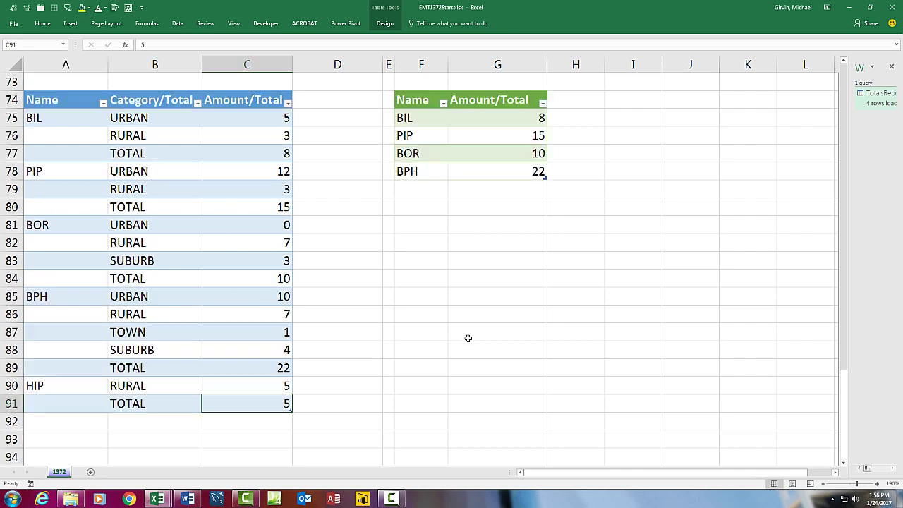
left_click(466, 280)
right_click(465, 280)
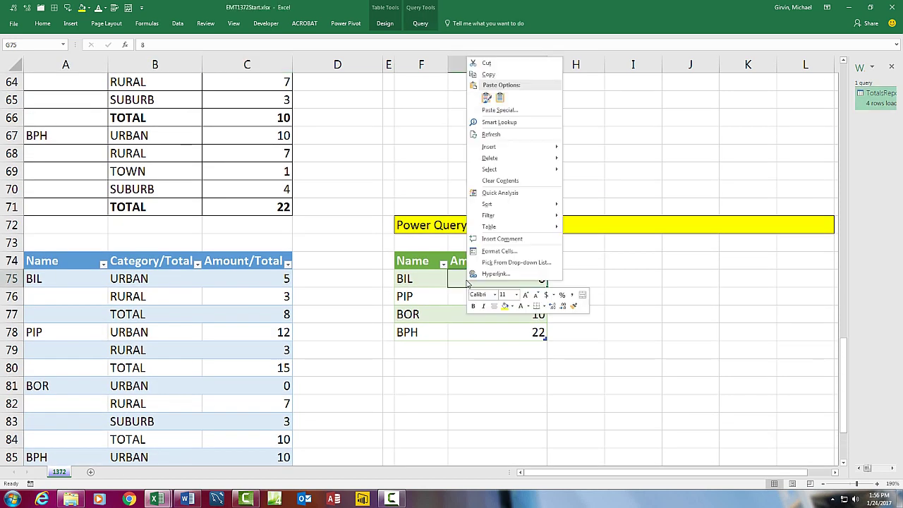
left_click(505, 136)
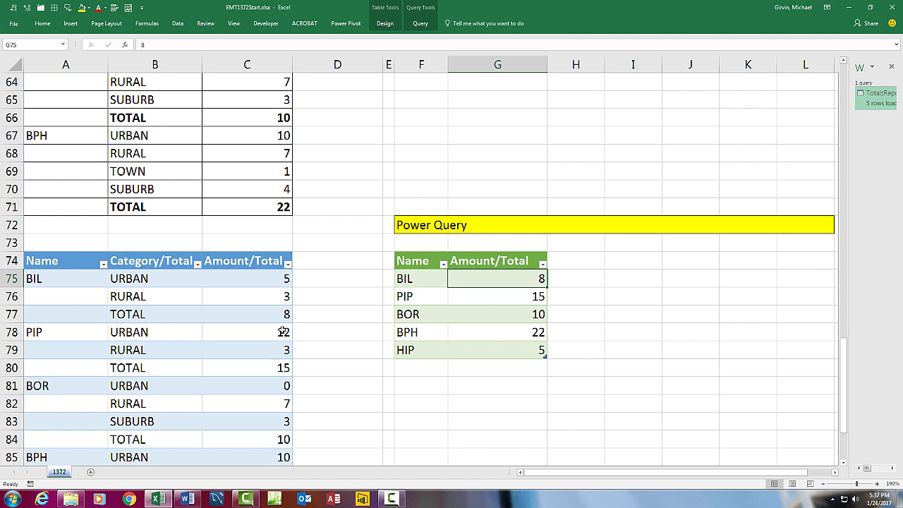
scroll(292, 325, "down", 5)
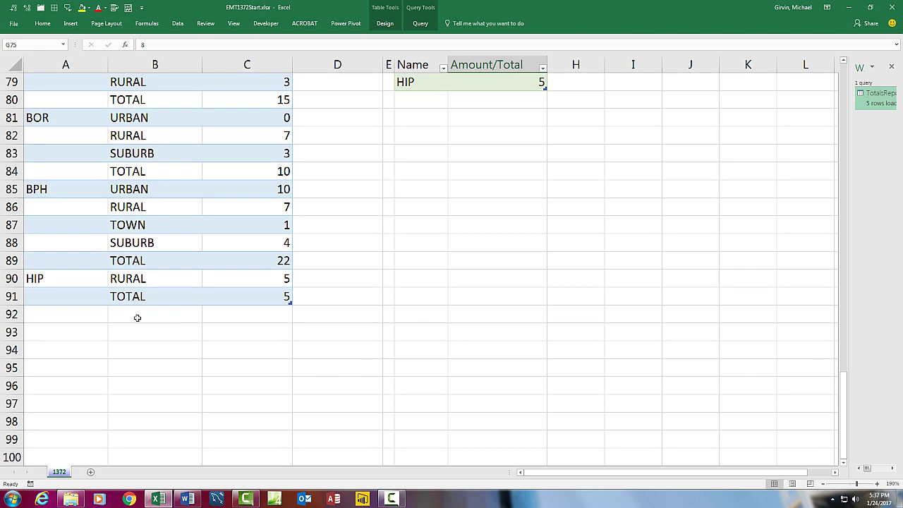
scroll(393, 333, "up", 6)
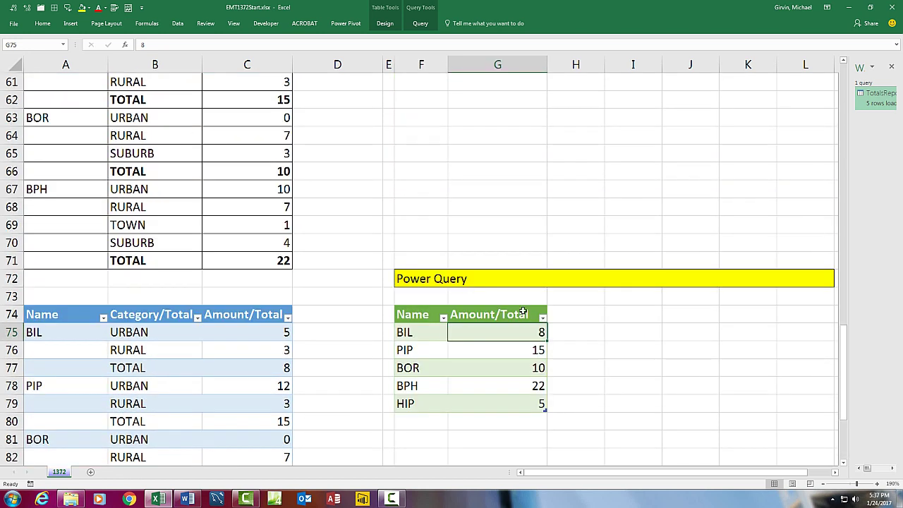
Revisit the earlier formula examples and inspect the helper column's LOOKUP formula in A39
scroll(545, 332, "up", 13)
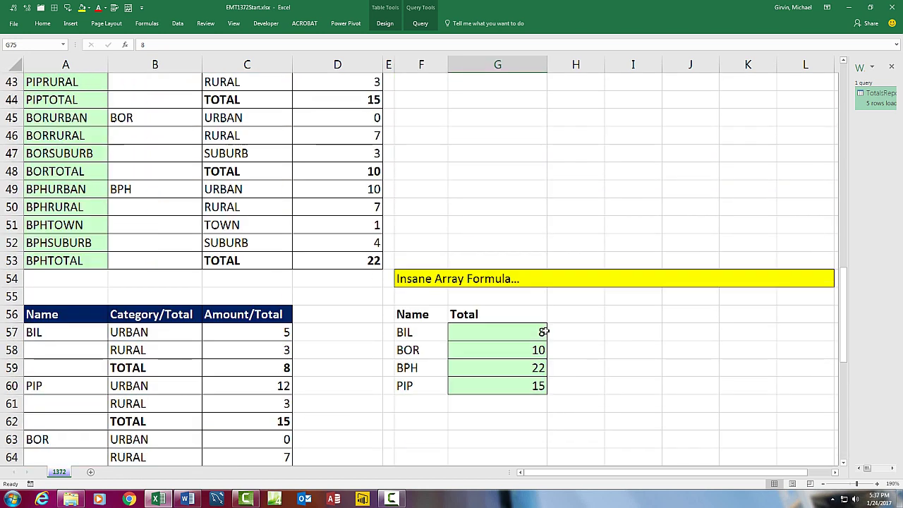
scroll(546, 331, "up", 2)
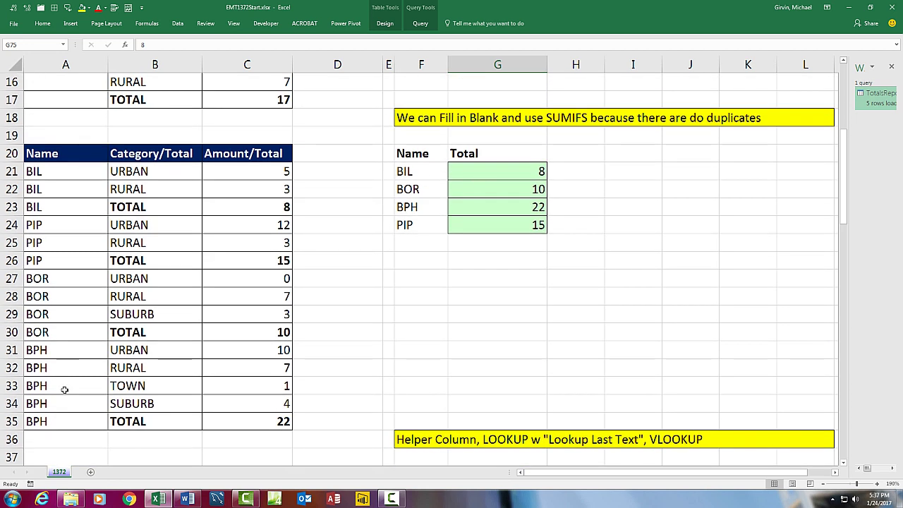
scroll(66, 377, "down", 6)
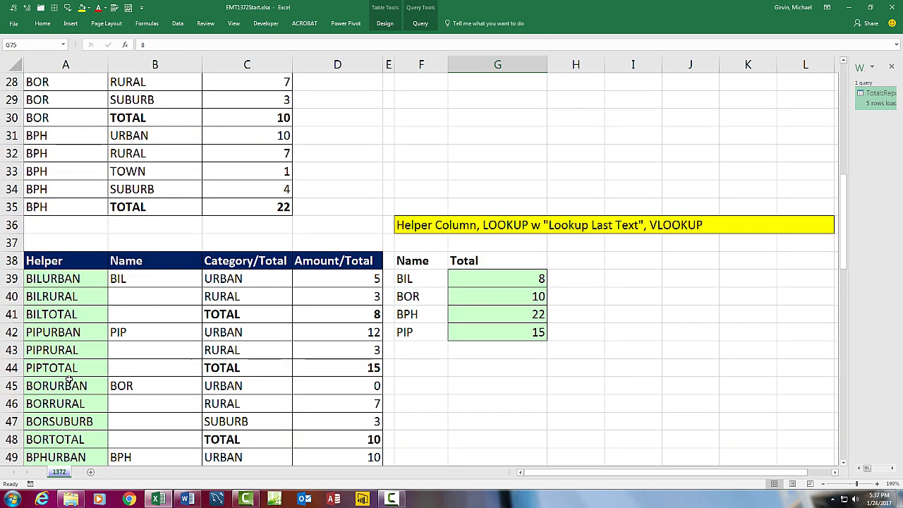
double_click(67, 172)
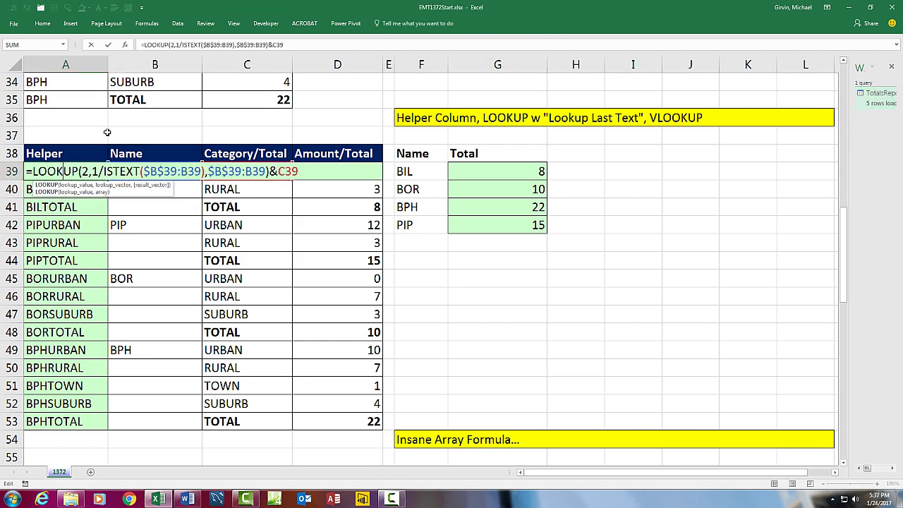
key("Escape")
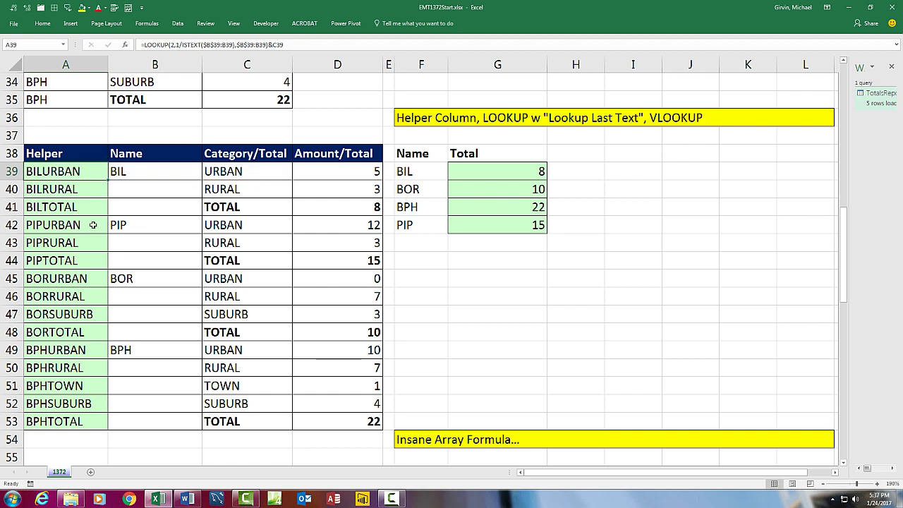
Compare BIL's and PIP's category amounts with their TOTAL rows in C21:C26 of the filled-in table
scroll(101, 324, "up", 6)
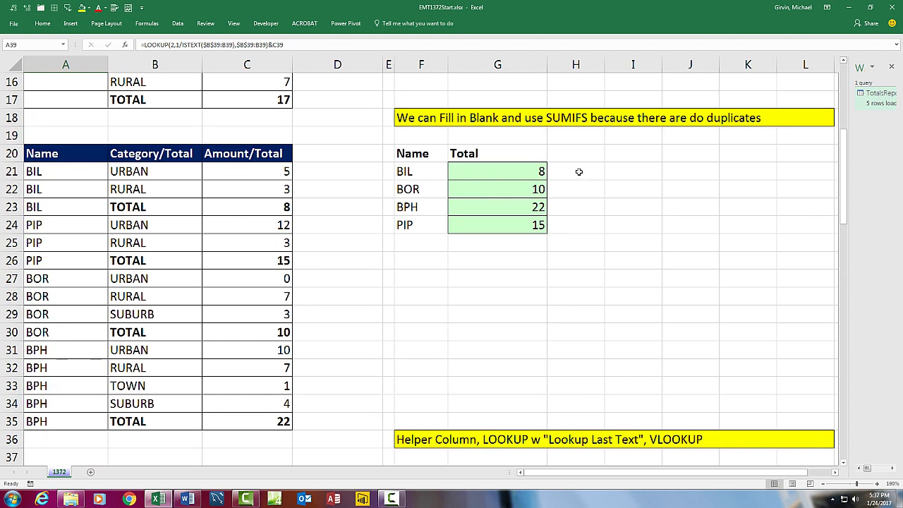
left_click_drag(243, 171, 245, 189)
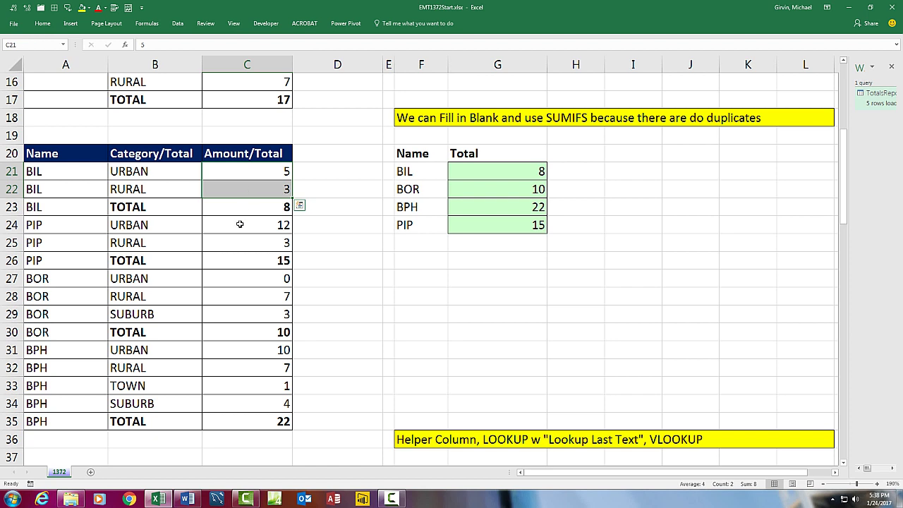
left_click(245, 208)
left_click_drag(245, 225, 247, 242)
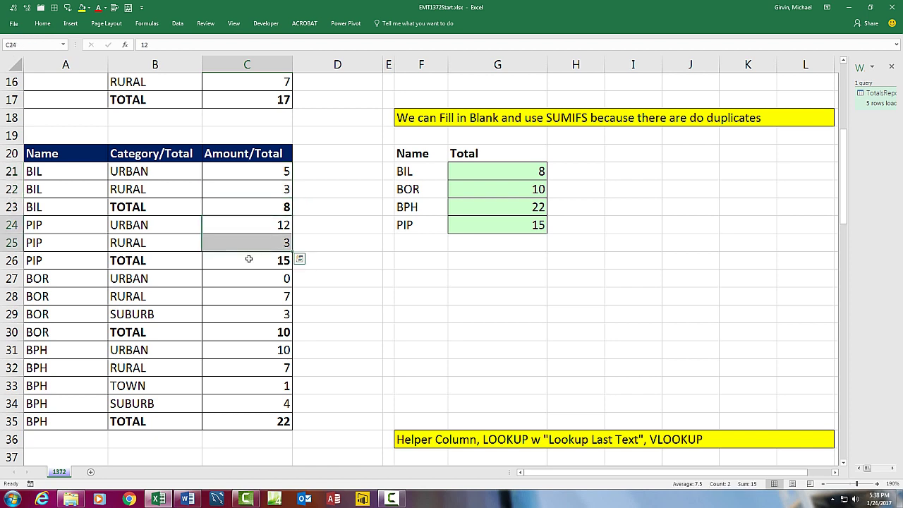
left_click(289, 260)
Copy the Total heading from G20 into H20 to head a second results column
left_click(559, 174)
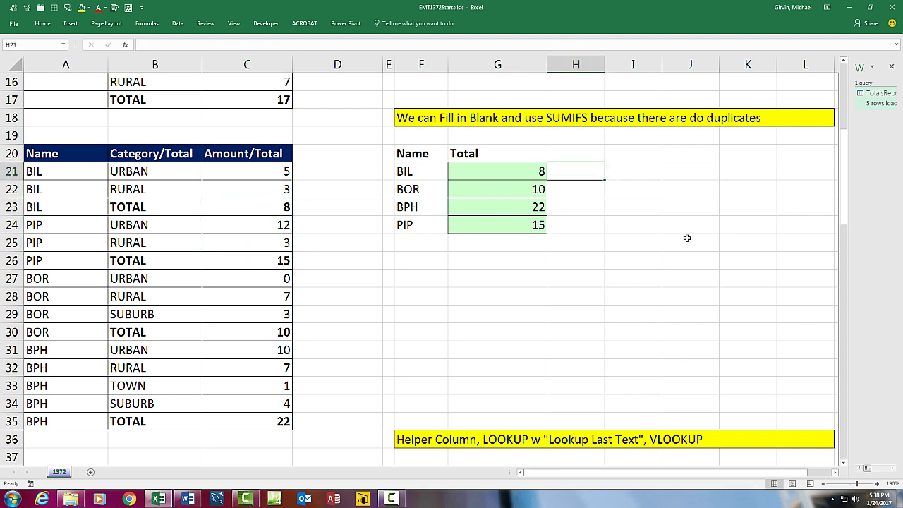
left_click(533, 152)
left_click_drag(548, 162, 599, 175)
Enter =SUMIFS($C$21:$C$35,$A$21:$A$35,F21) in H21 and fill it down to H24
left_click(599, 175)
type("=sumifs")
key("Tab")
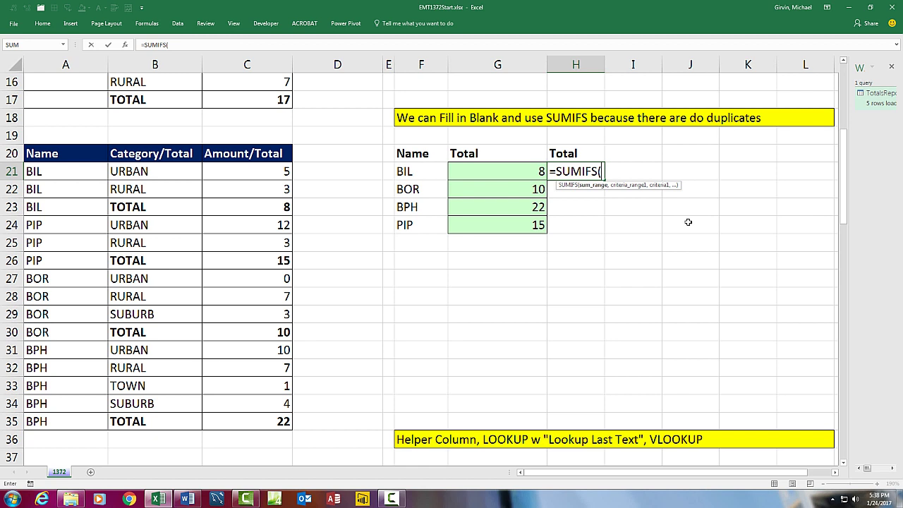
left_click_drag(240, 174, 267, 419)
key("F4")
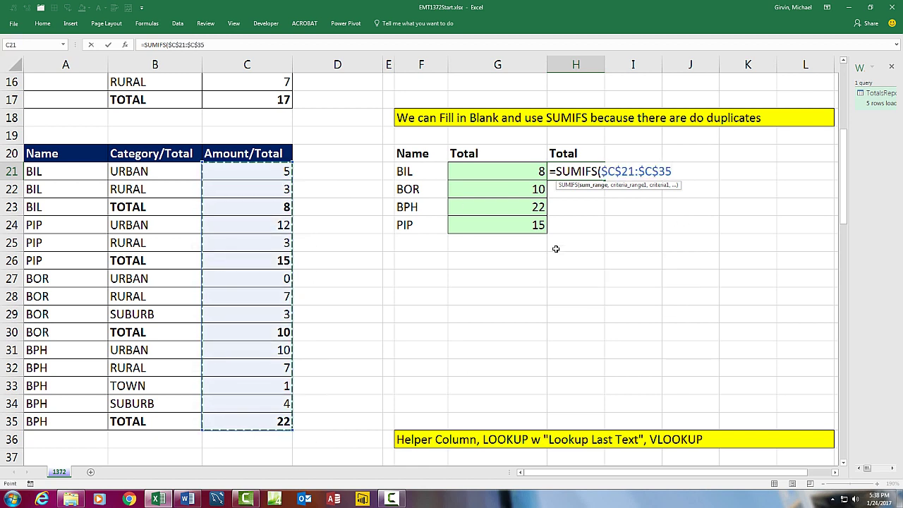
type(",")
left_click_drag(51, 174, 67, 428)
key("F4")
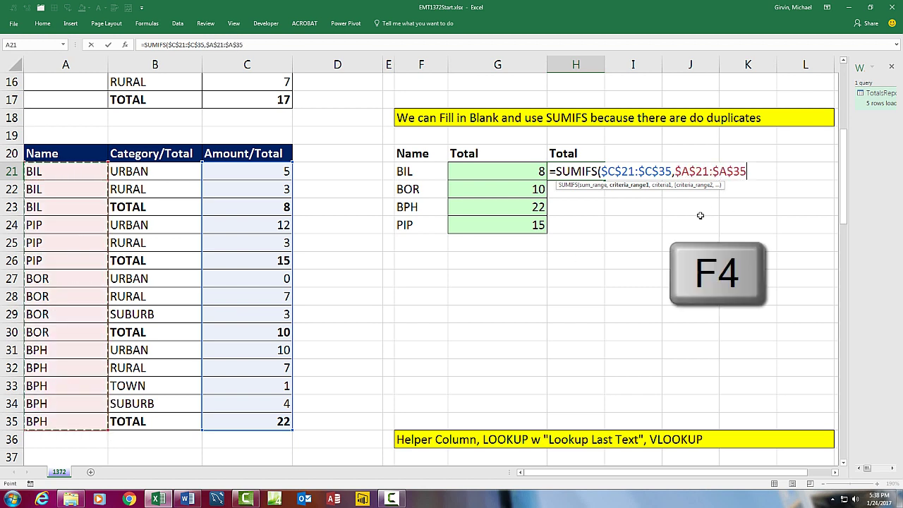
type(",")
left_click(426, 173)
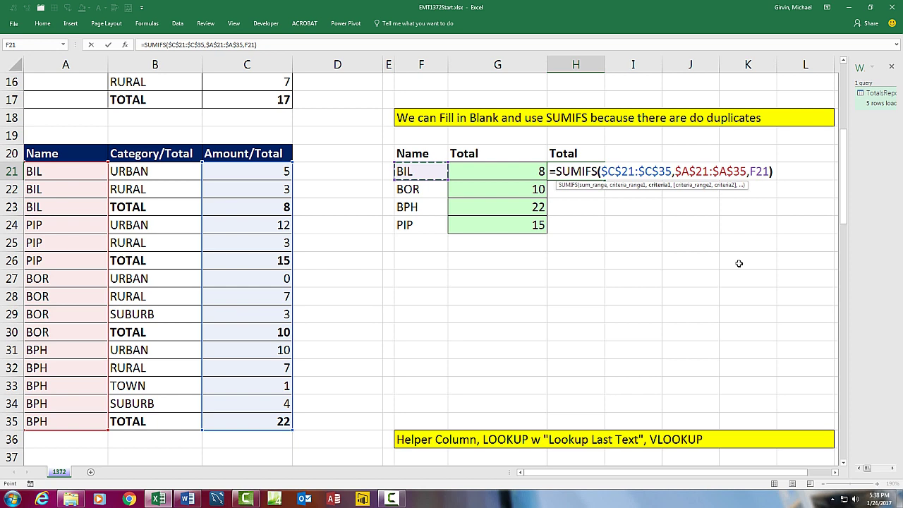
type(")")
key("ctrl+Return")
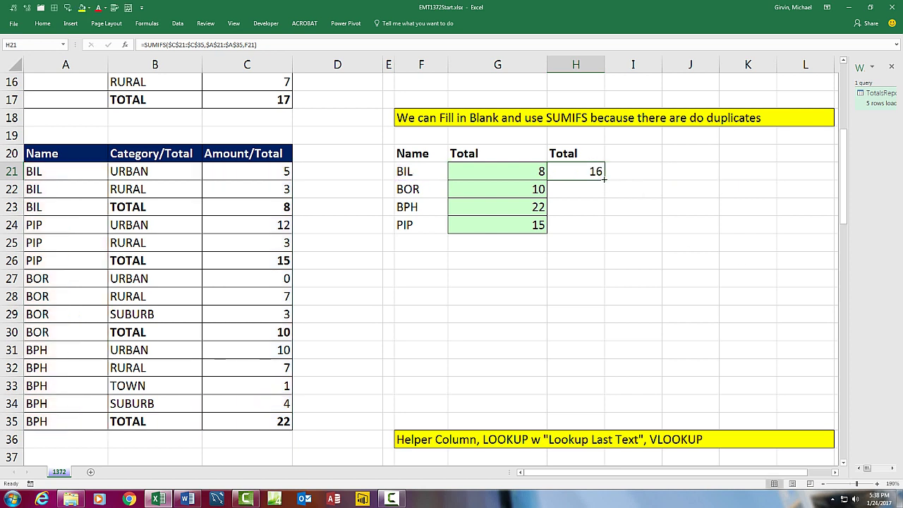
double_click(604, 180)
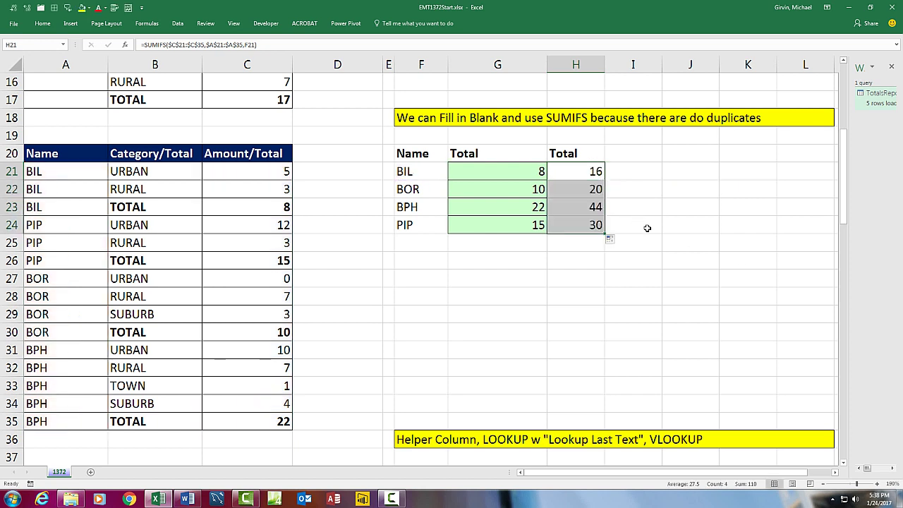
Divide the SUMIFS formula by 2 in all of H21:H24
key("F2")
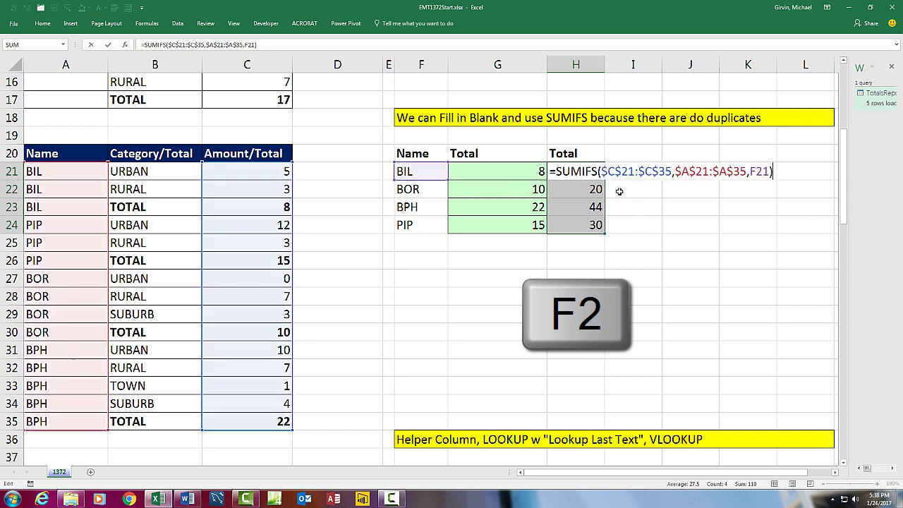
type("/2")
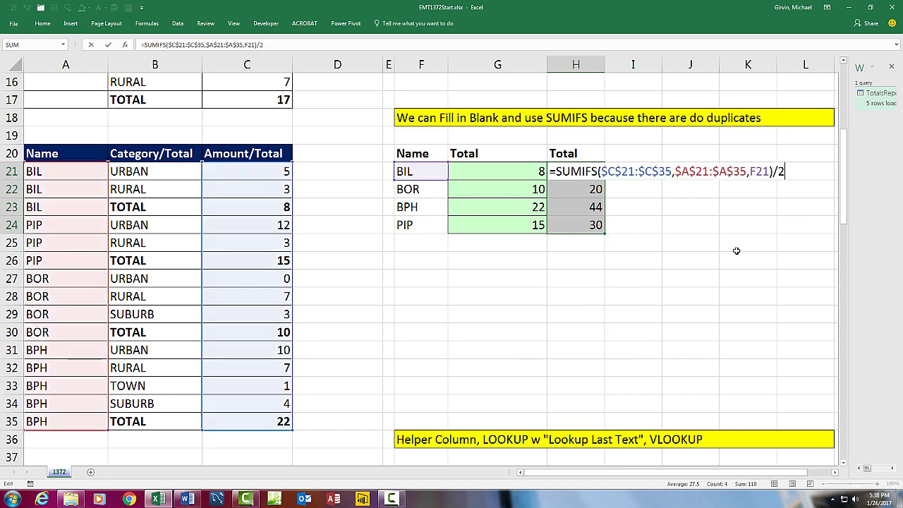
key("ctrl+Return")
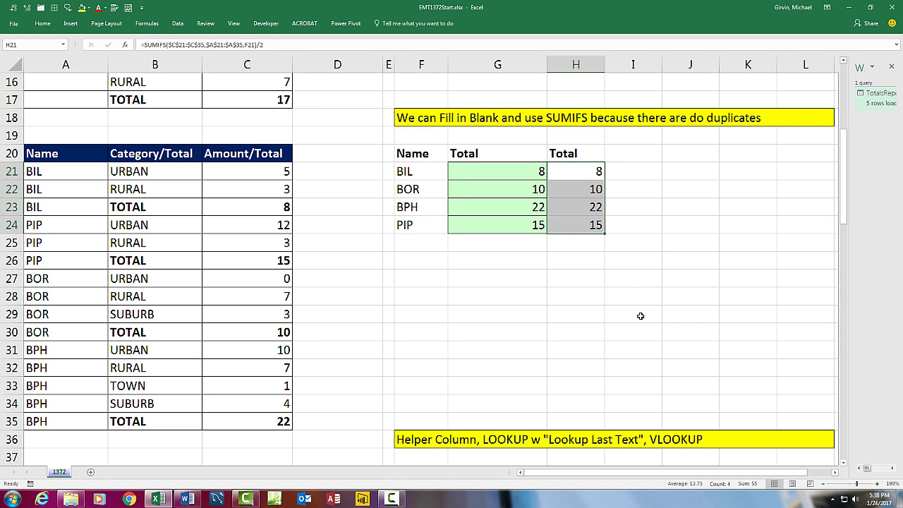
Review the Power Query and array formula examples, then inspect the LOOKUP formula in A39 and the VLOOKUP formula in G39
scroll(640, 316, "down", 17)
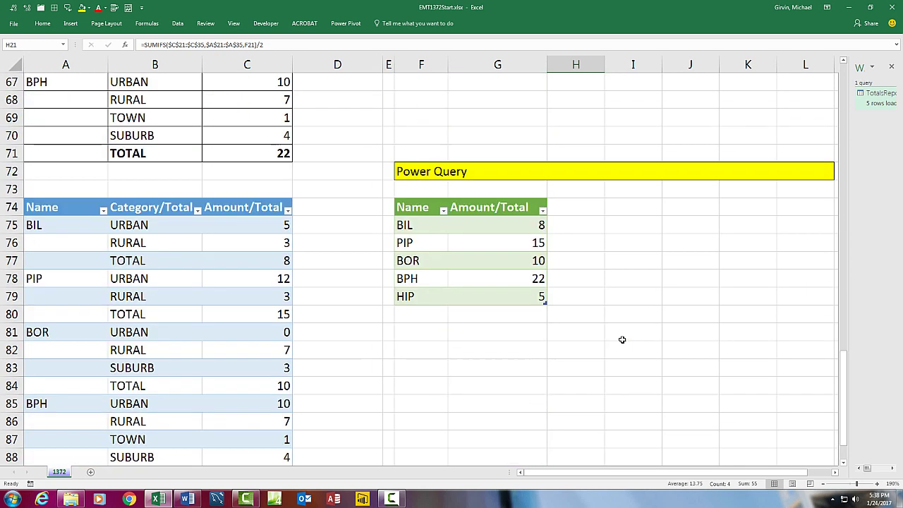
scroll(540, 309, "up", 7)
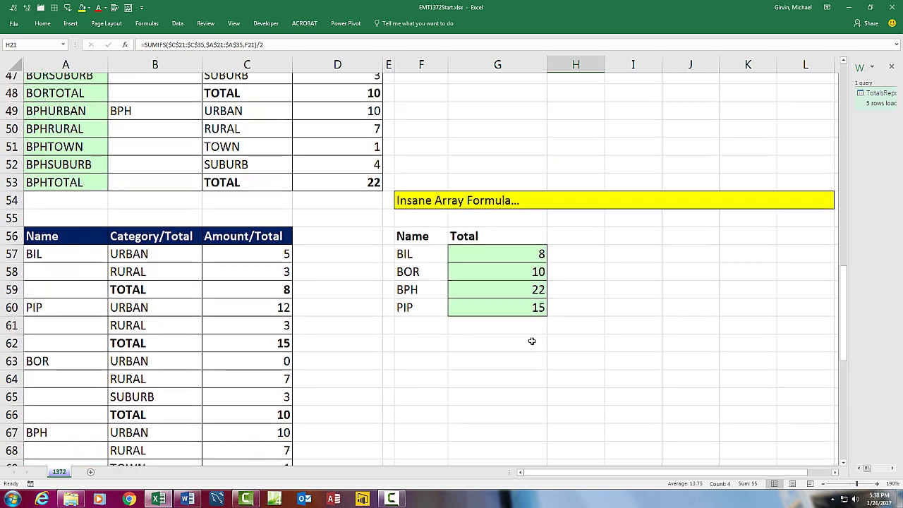
scroll(550, 363, "down", 1)
scroll(494, 312, "up", 5)
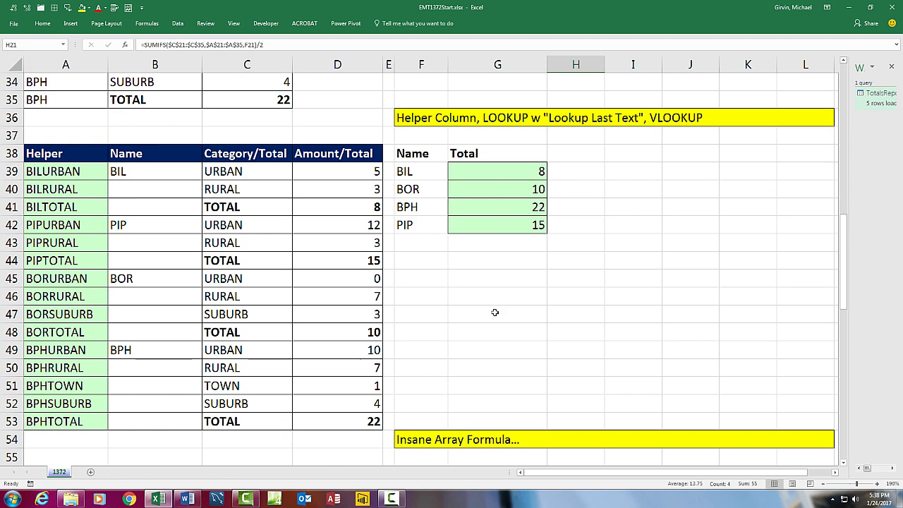
scroll(494, 312, "up", 1)
left_click(85, 225)
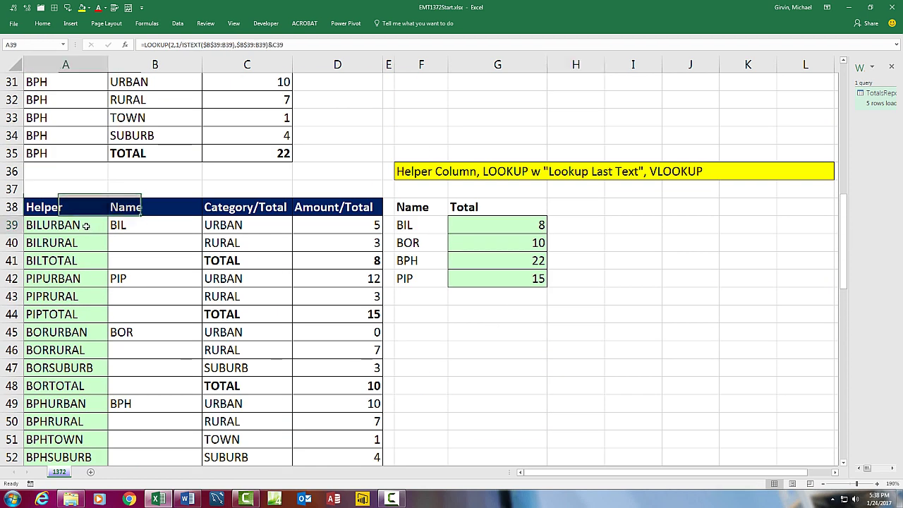
key("F2")
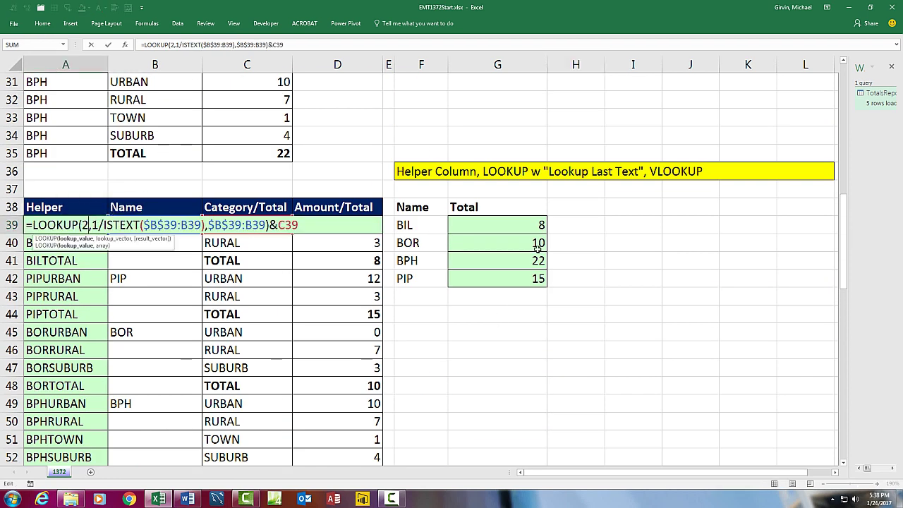
key("Escape")
left_click(494, 226)
key("F2")
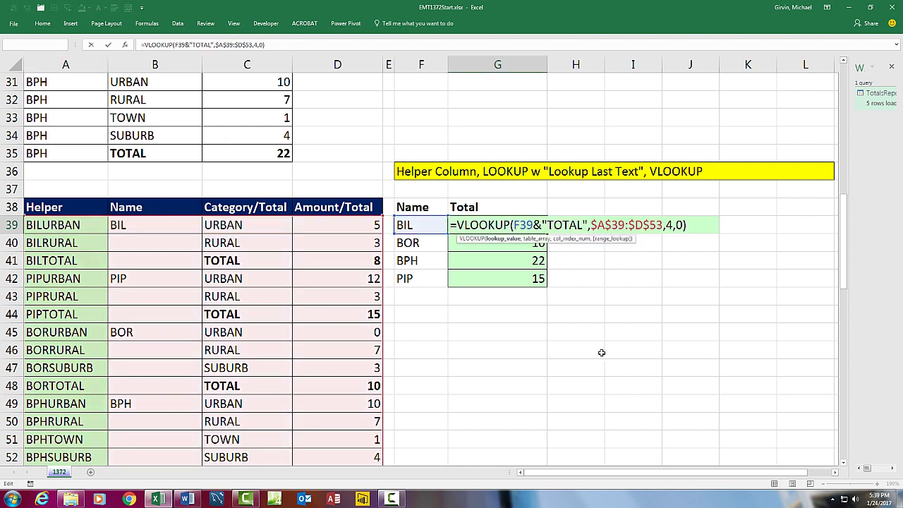
key("Escape")
Compare the two-criteria SUMIFS formula in G21 with the halved SUMIFS formula in H21
scroll(601, 353, "up", 7)
left_click(519, 280)
key("F2")
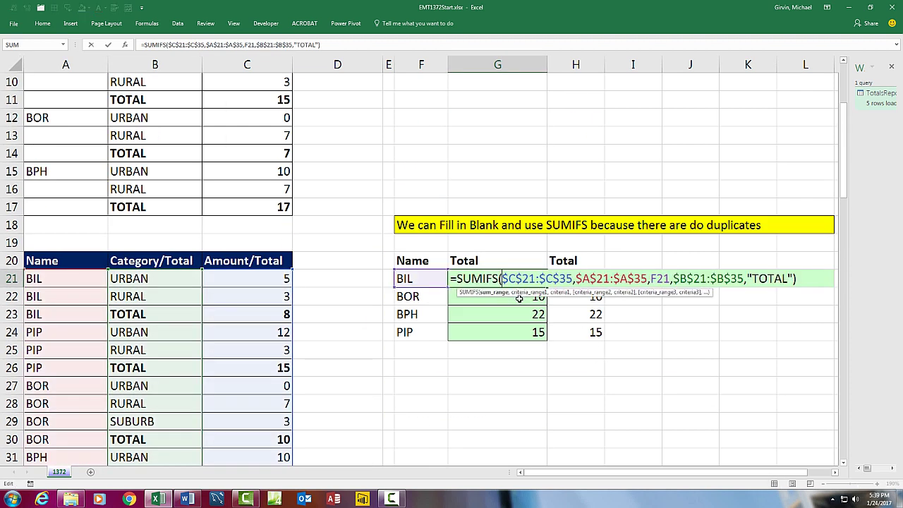
key("Escape")
left_click(583, 279)
key("F2")
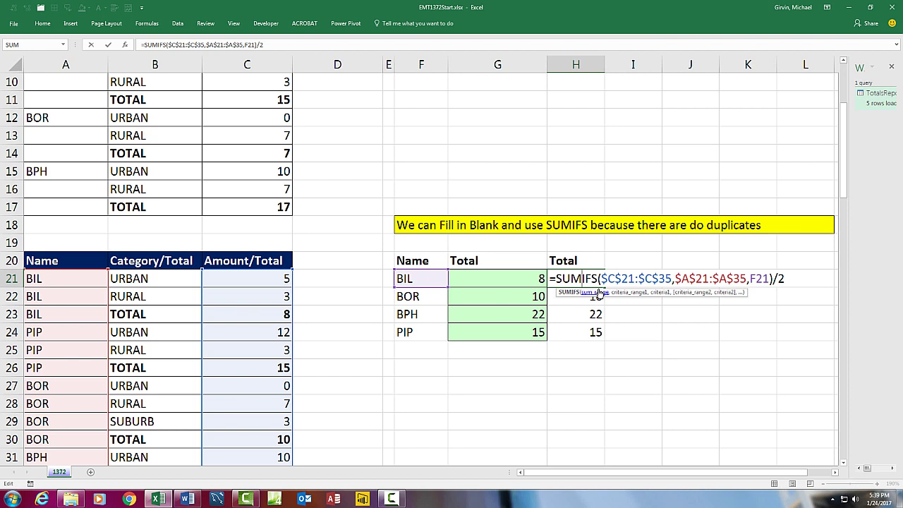
key("Escape")
Inspect the INDEX and MATCH formula in G6 of the first example
scroll(561, 281, "up", 3)
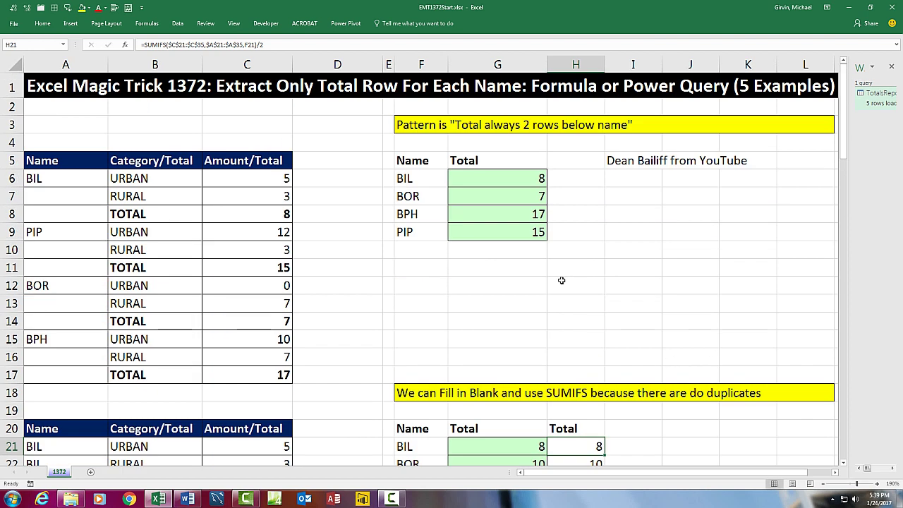
double_click(507, 177)
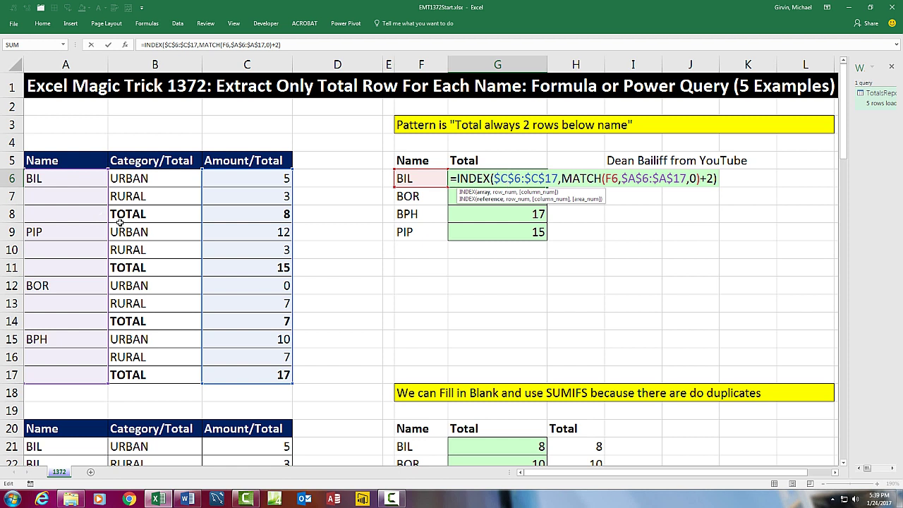
key("ctrl+Return")
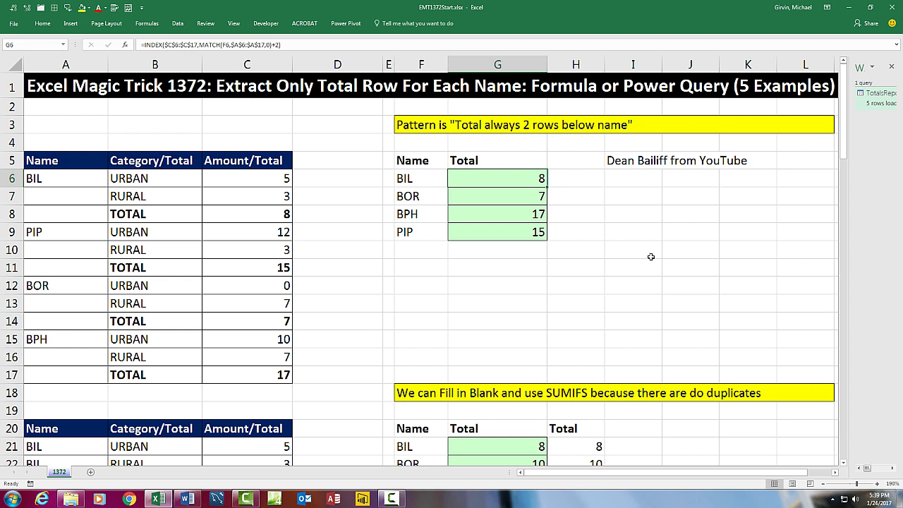